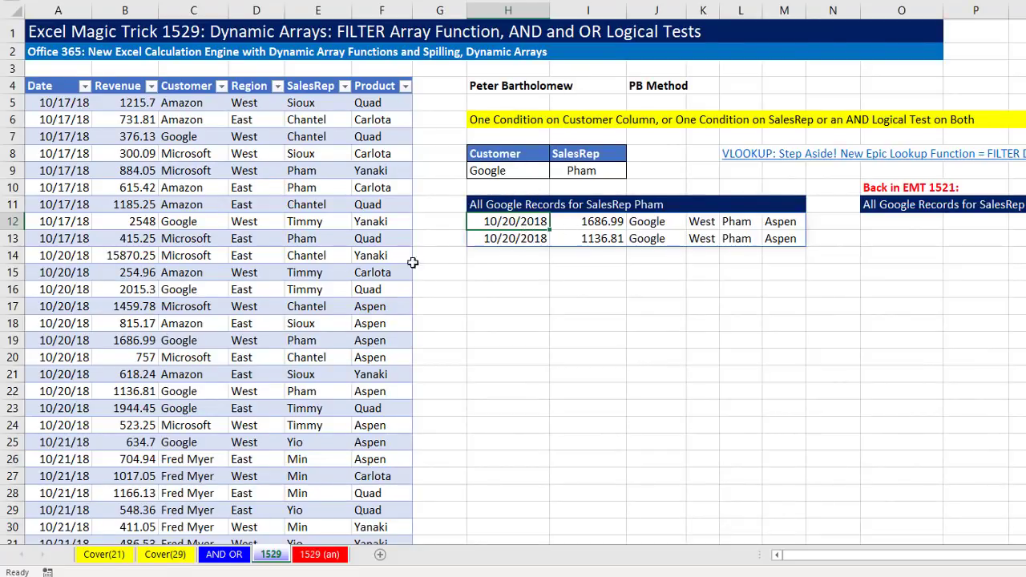
- Open the AND OR sheet and examine the customer and sales rep in rows 7 and 8 against the AND test
click(212, 555)
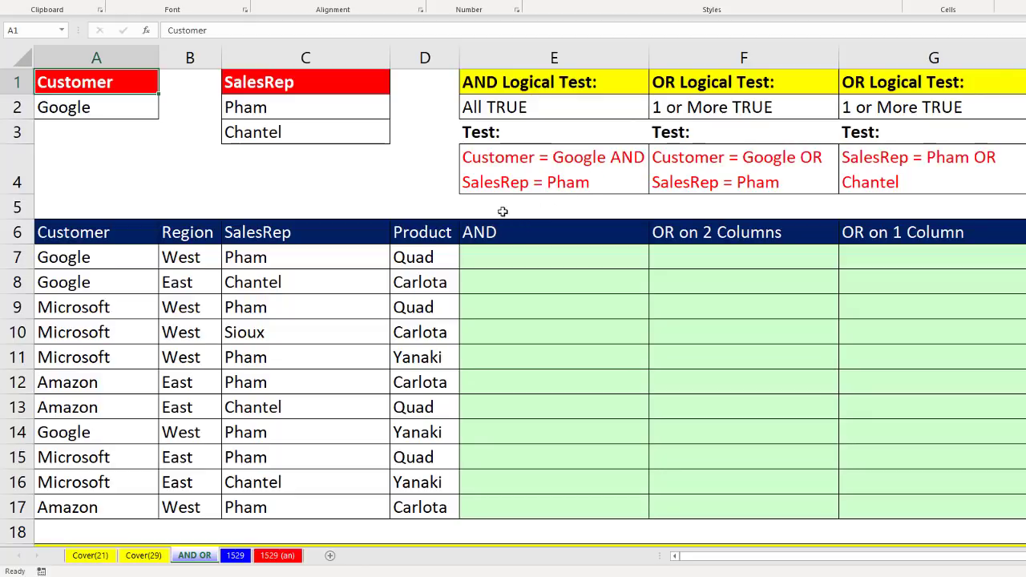
click(530, 254)
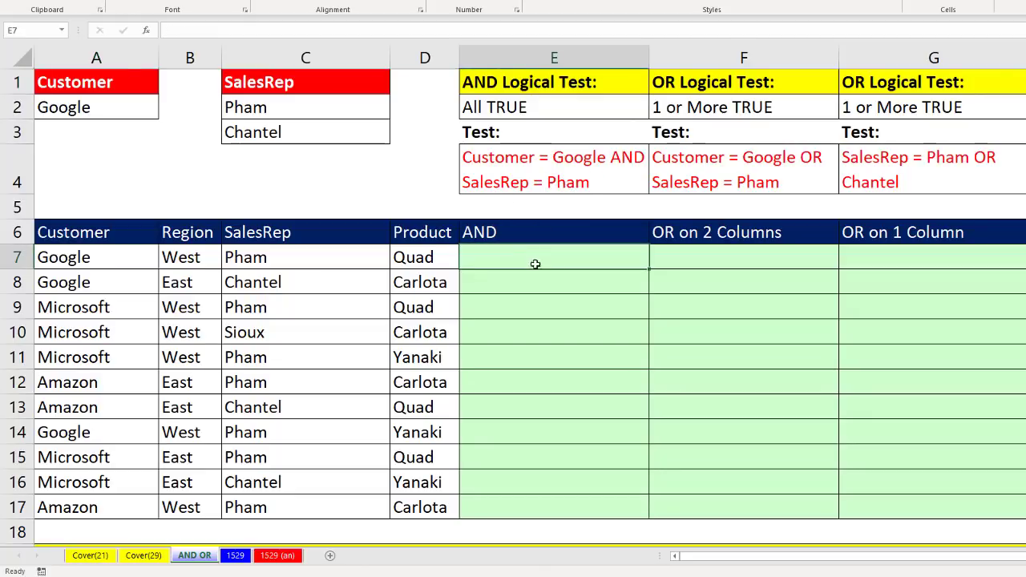
click(116, 260)
ctrl+click(302, 259)
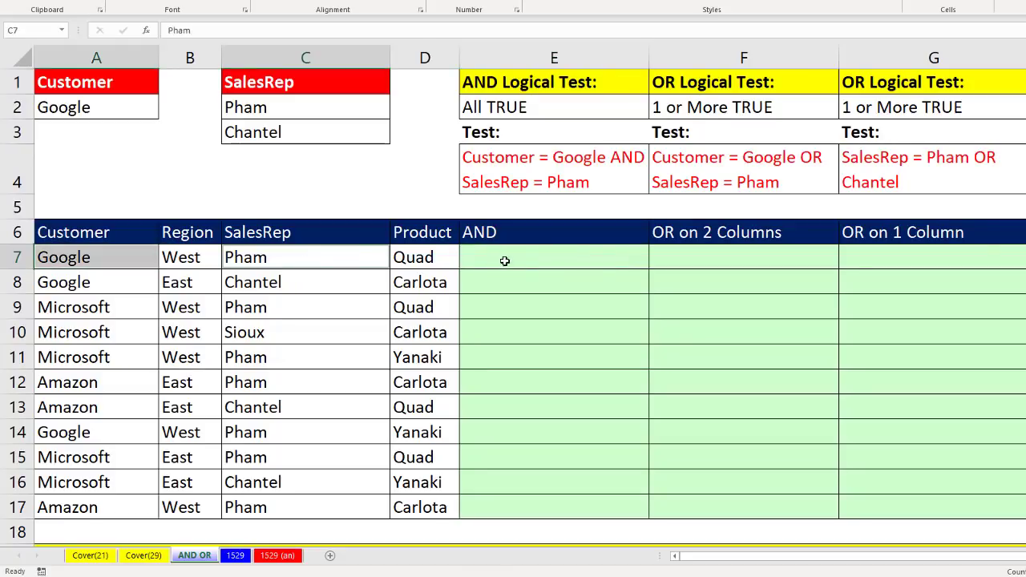
click(531, 255)
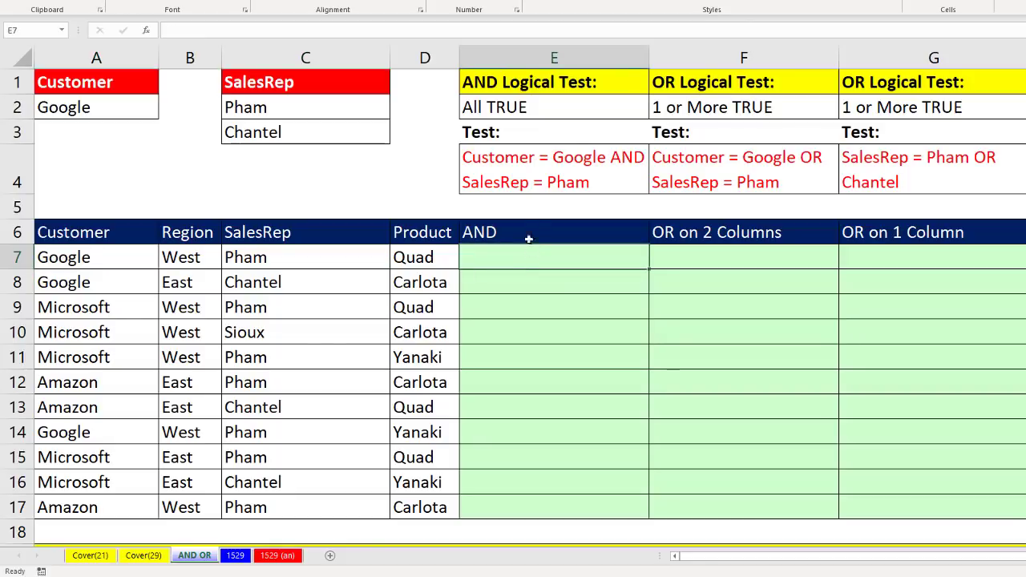
click(529, 283)
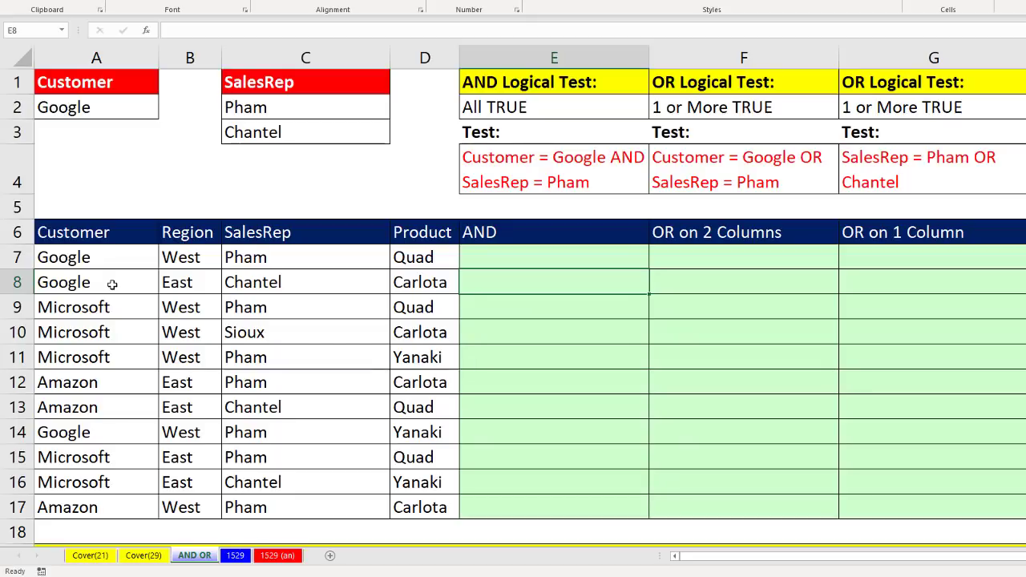
click(138, 280)
click(313, 284)
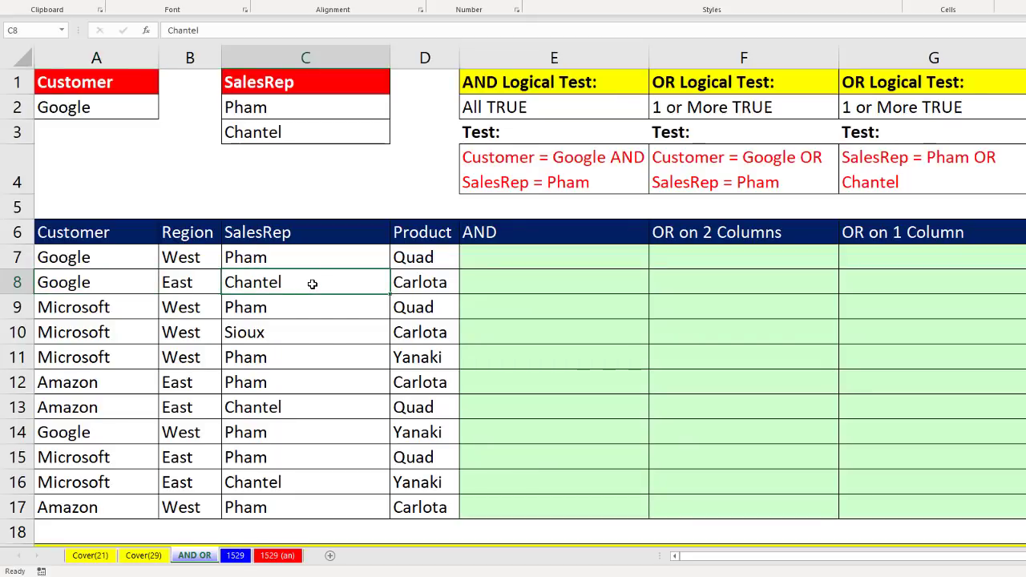
click(505, 281)
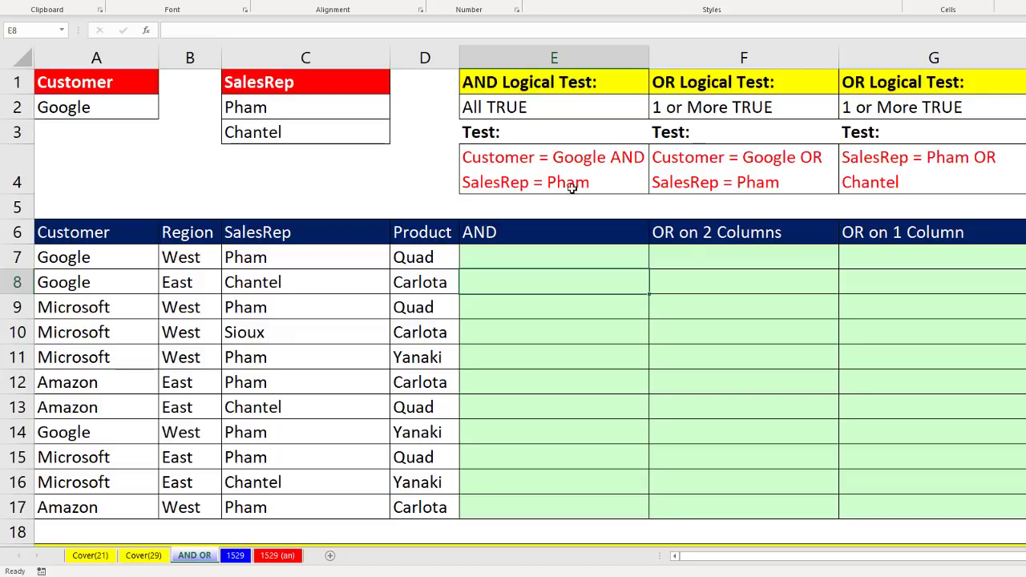
- Examine the customer and sales rep in rows 7 to 9 against the OR test on 2 columns
click(698, 252)
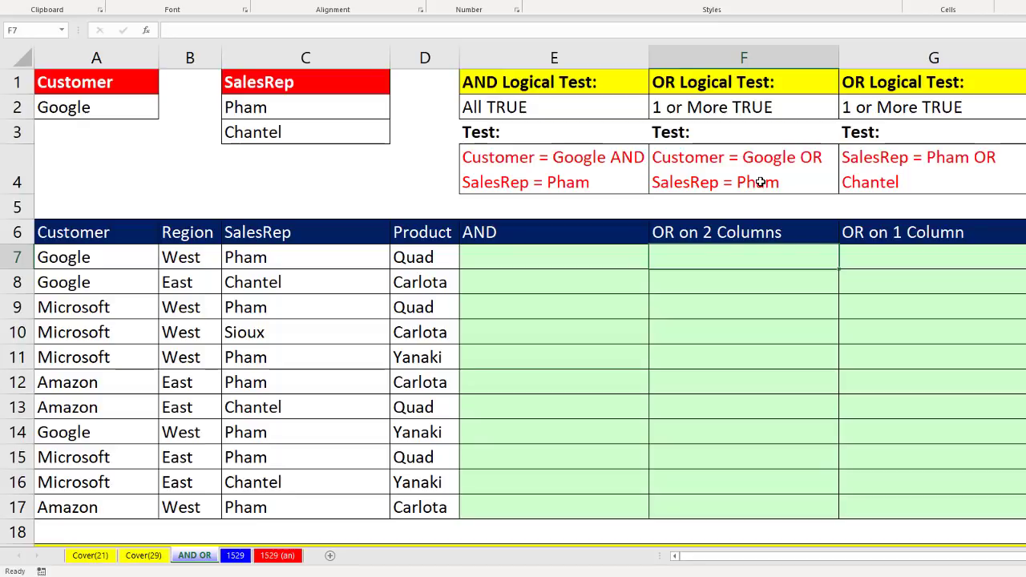
click(137, 262)
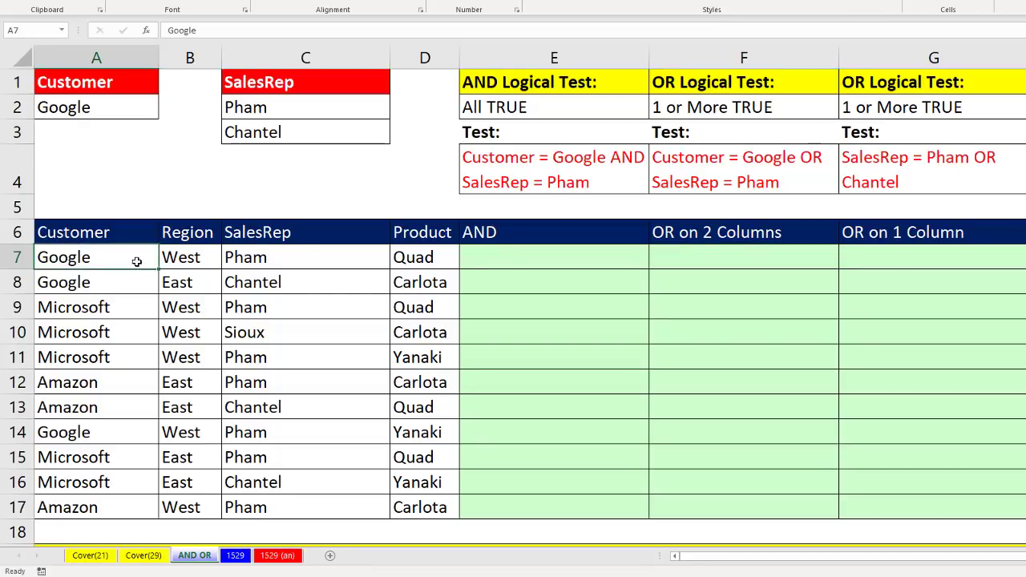
ctrl+click(317, 260)
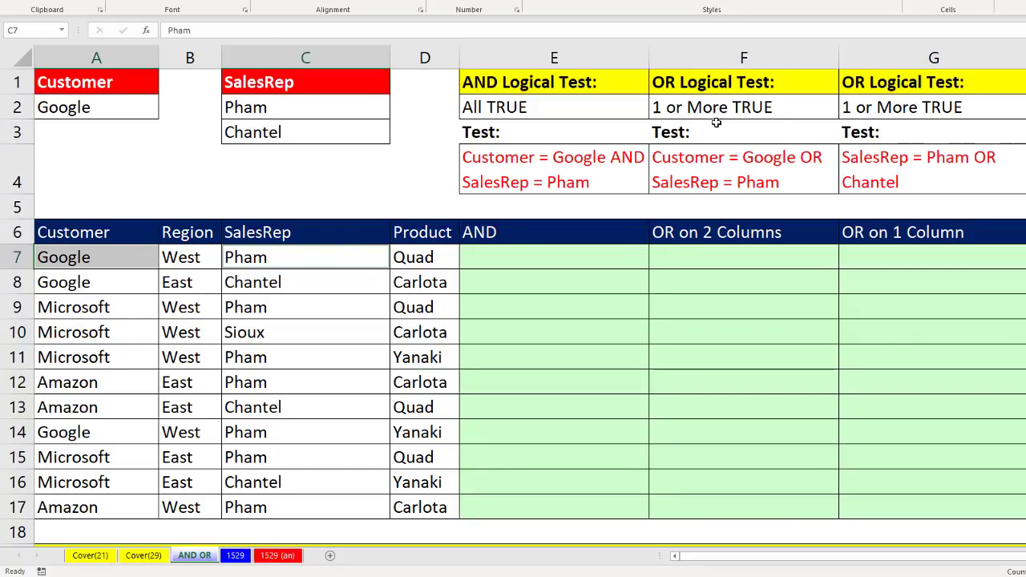
click(709, 262)
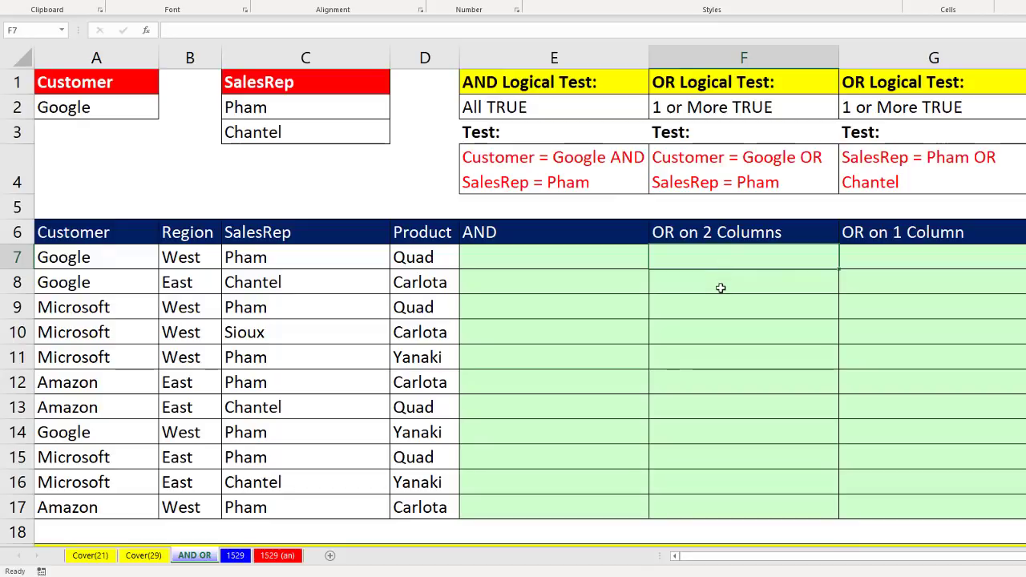
click(722, 287)
click(131, 287)
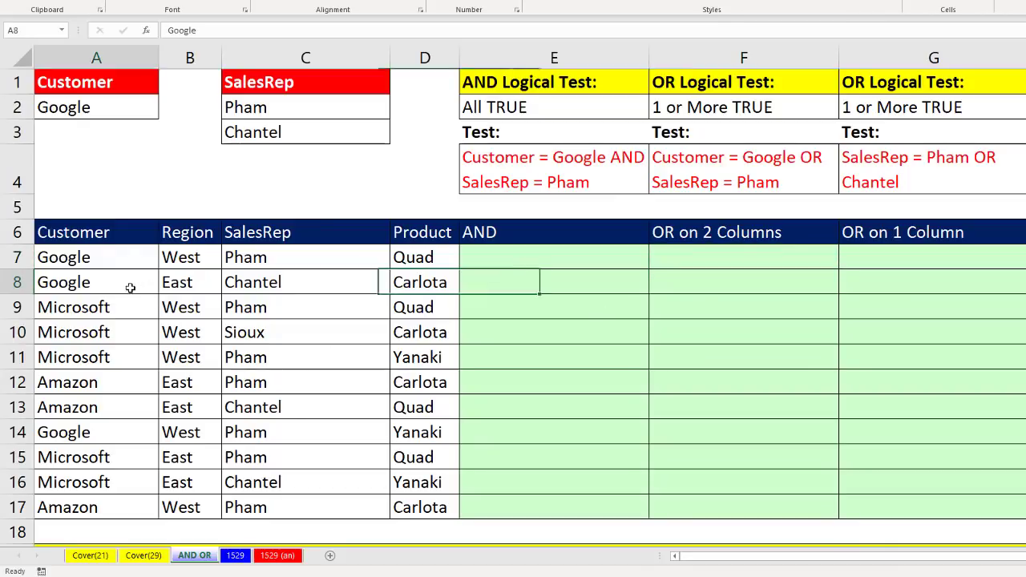
ctrl+click(260, 286)
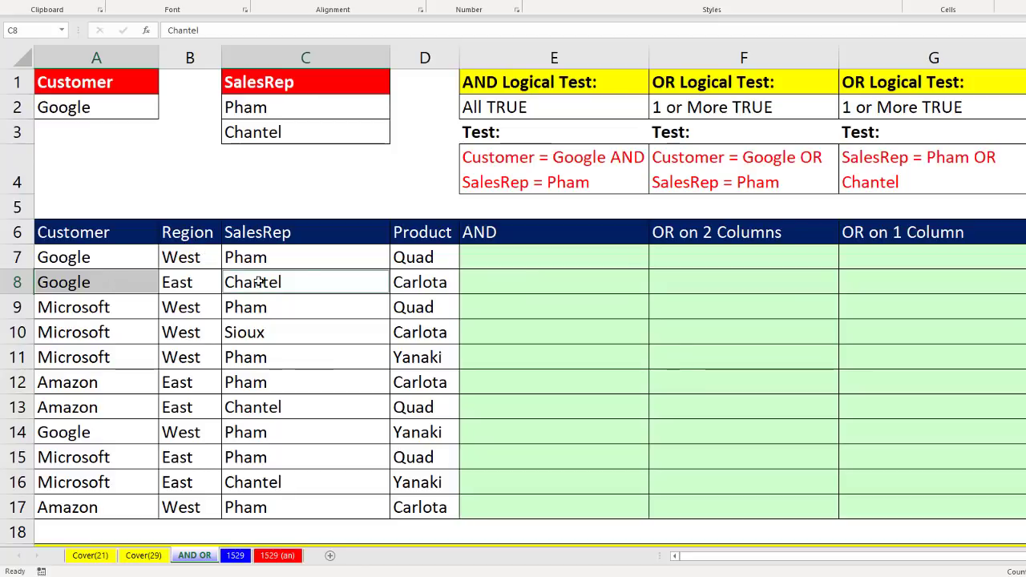
click(726, 284)
click(717, 303)
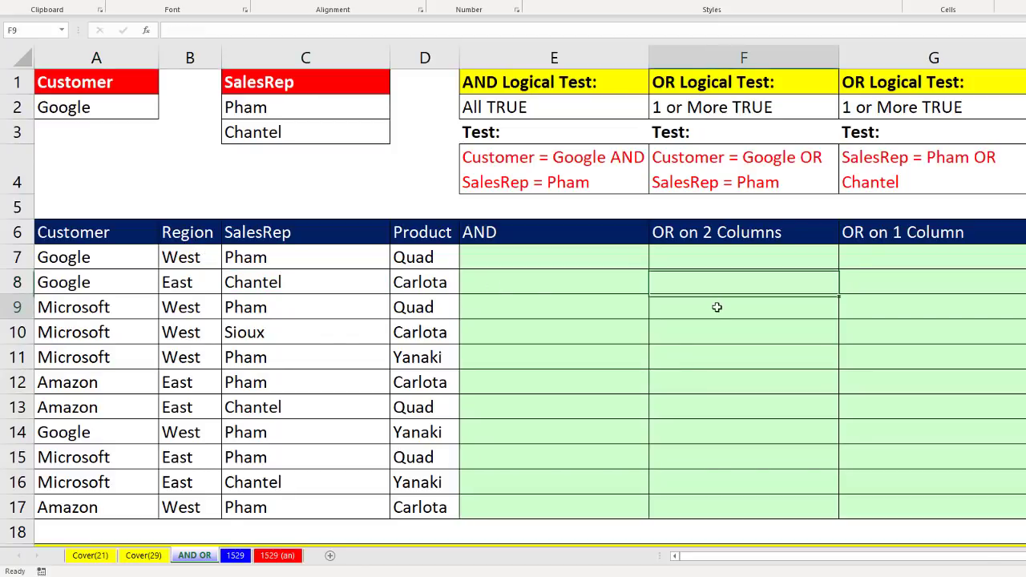
click(111, 305)
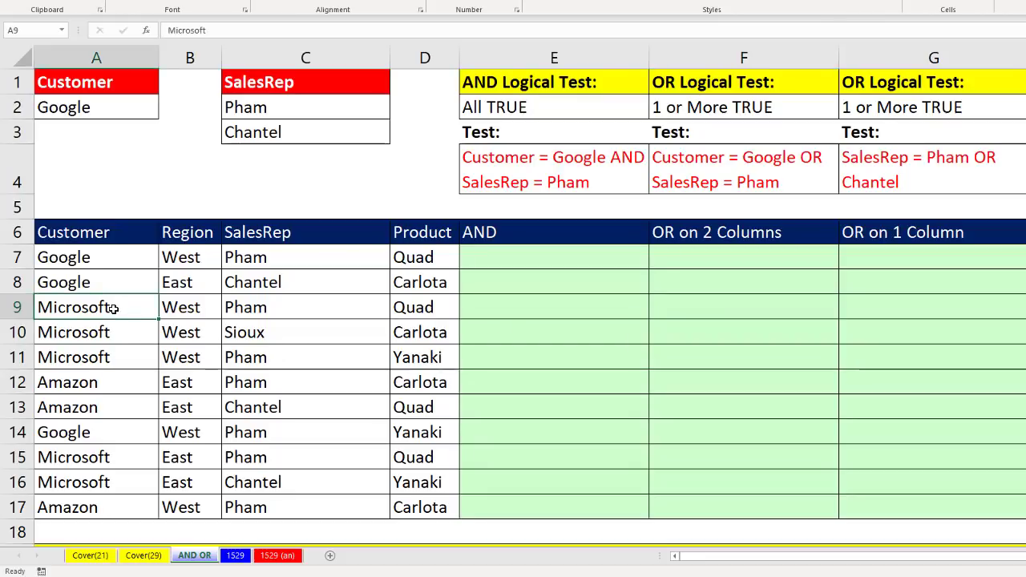
ctrl+click(267, 309)
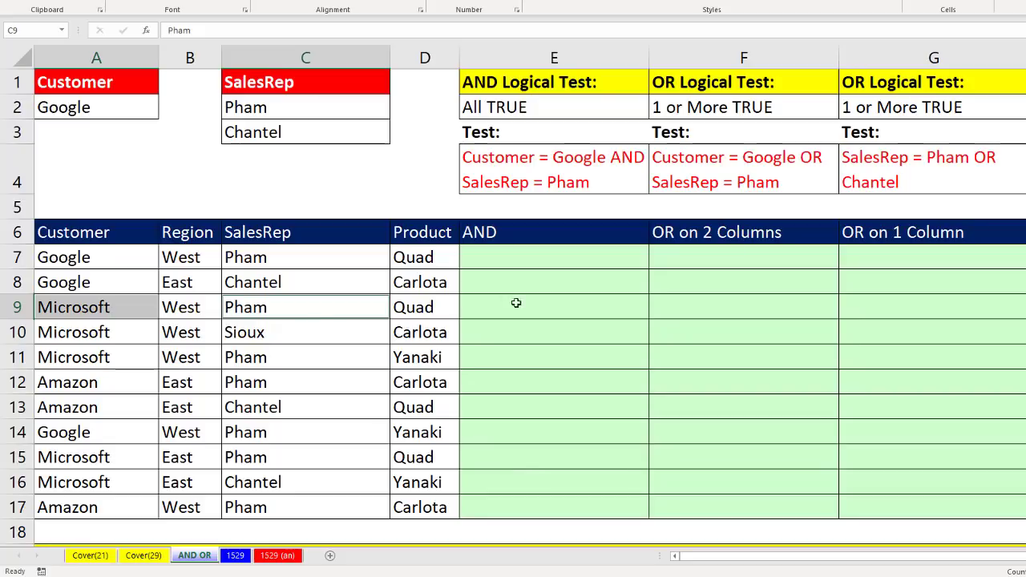
click(676, 305)
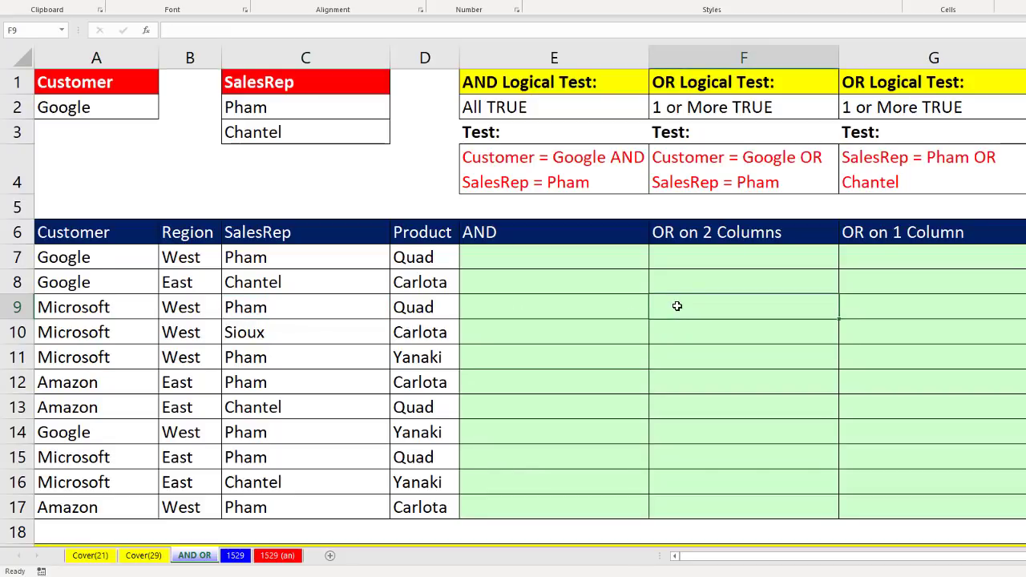
- Compare the customer and sales rep pairs in rows 7 and 8 again, checking how many OR conditions each one meets
click(698, 256)
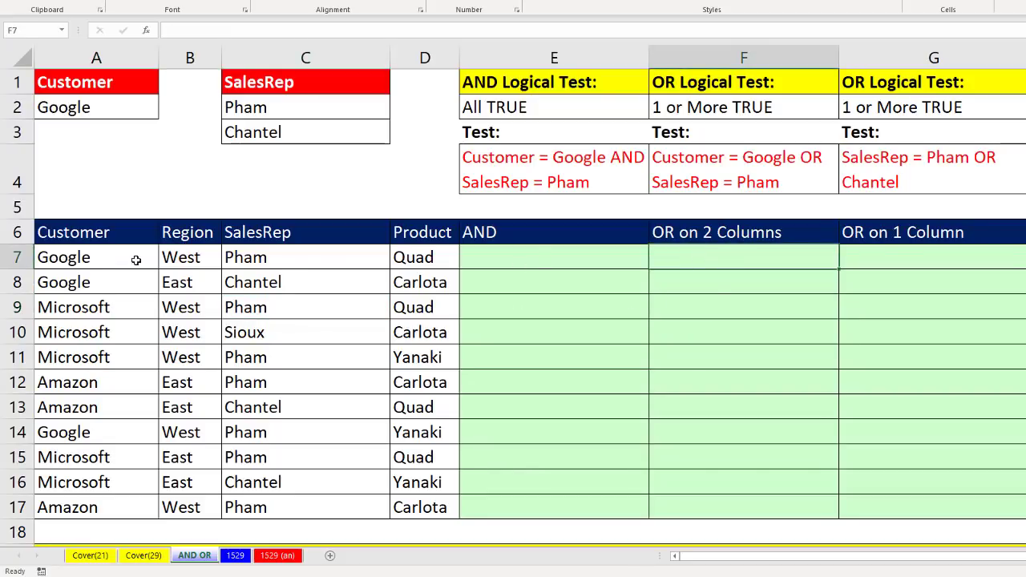
click(136, 260)
click(261, 258)
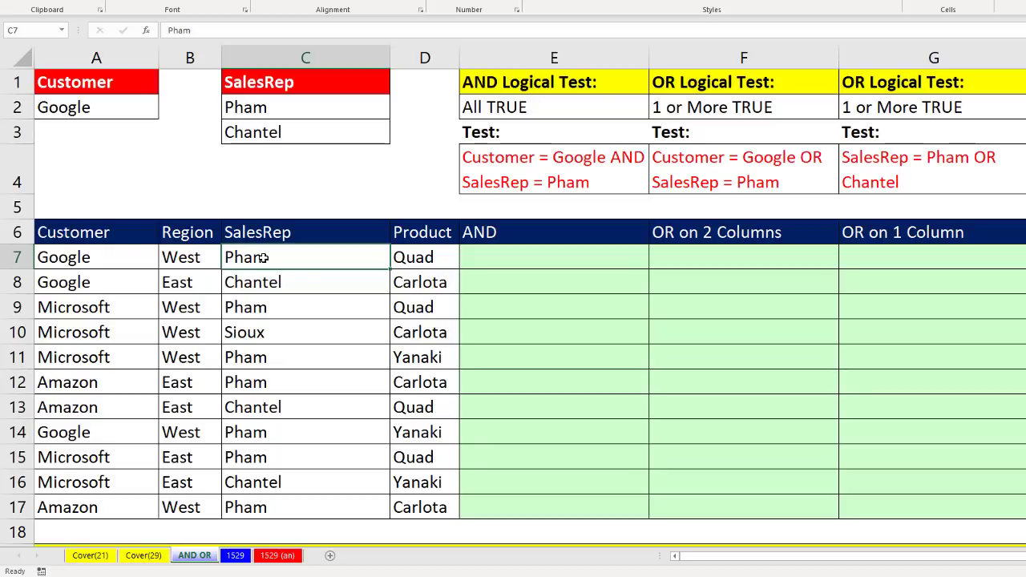
click(144, 257)
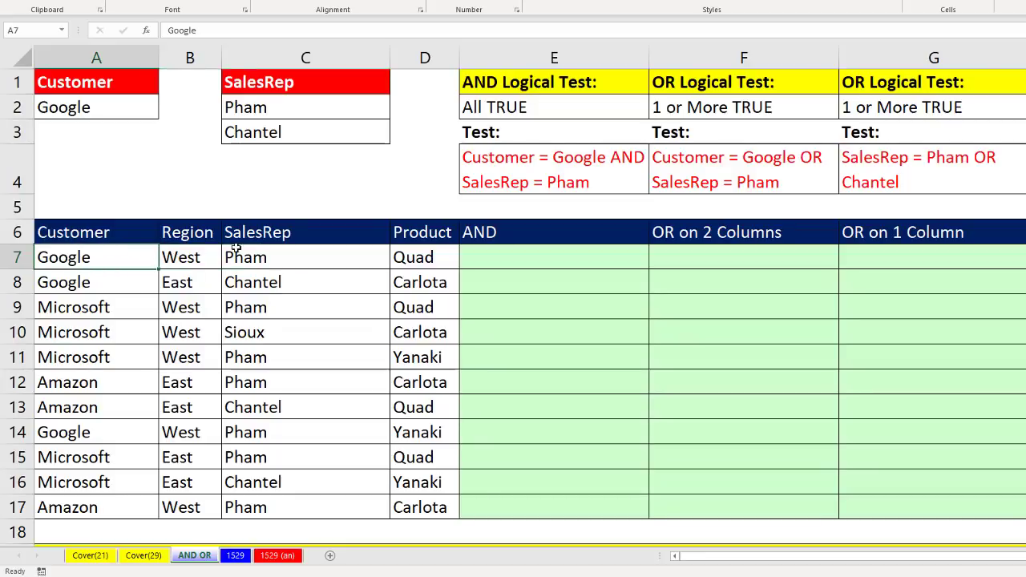
ctrl+click(254, 251)
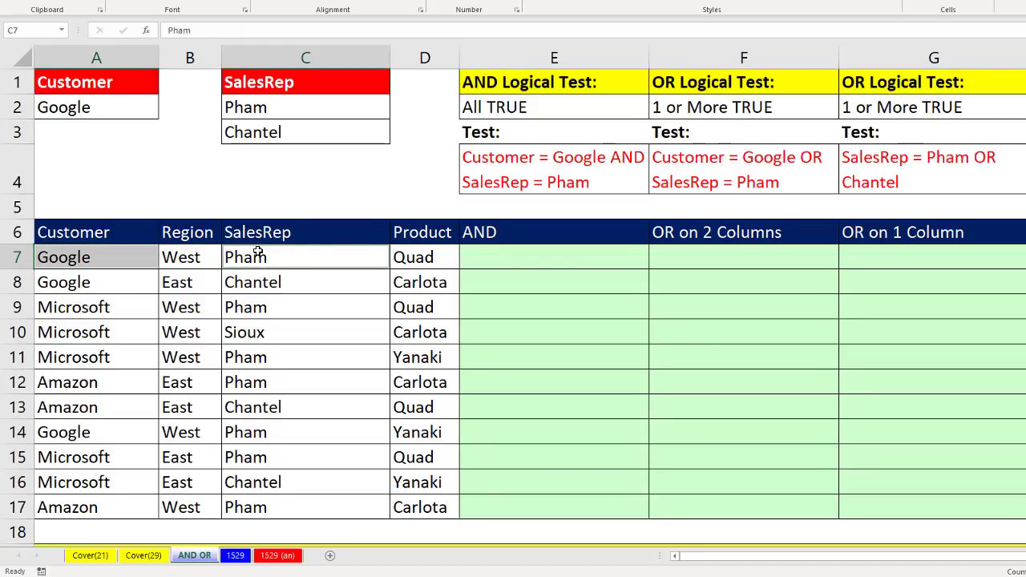
click(94, 280)
ctrl+click(282, 286)
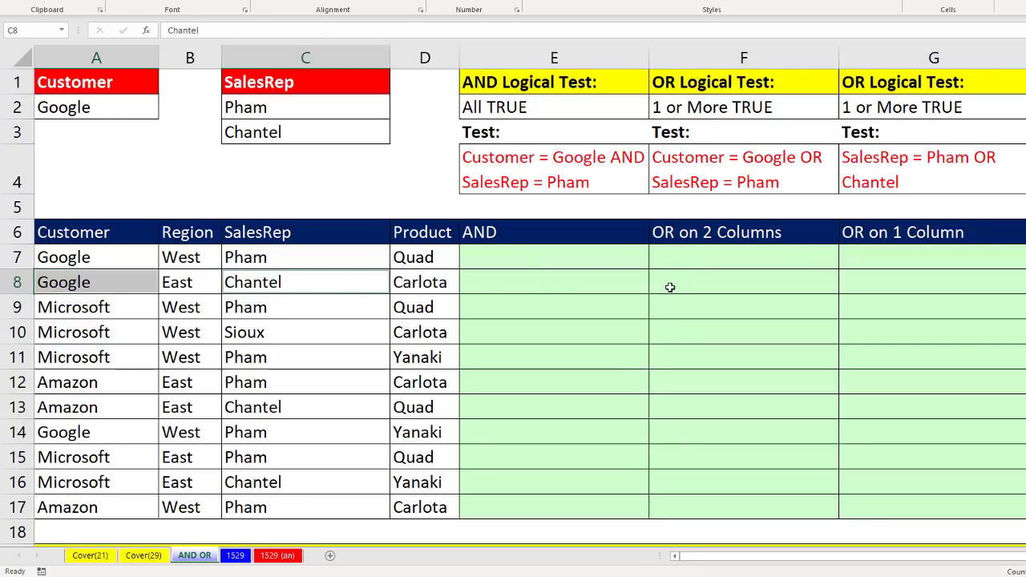
- Examine the SalesRep value in row 7 against the two criteria of the OR test on 1 column
click(895, 255)
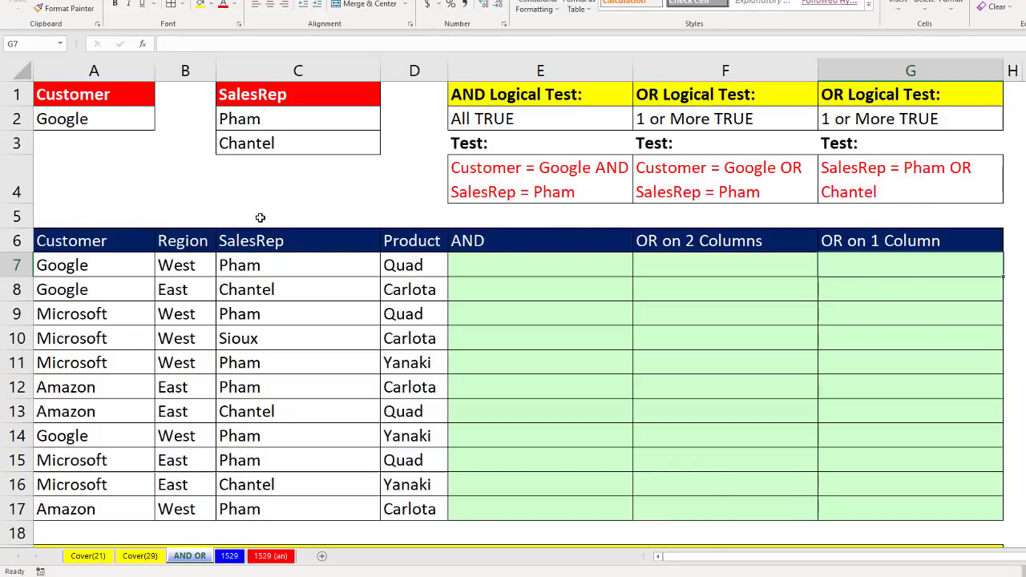
click(259, 266)
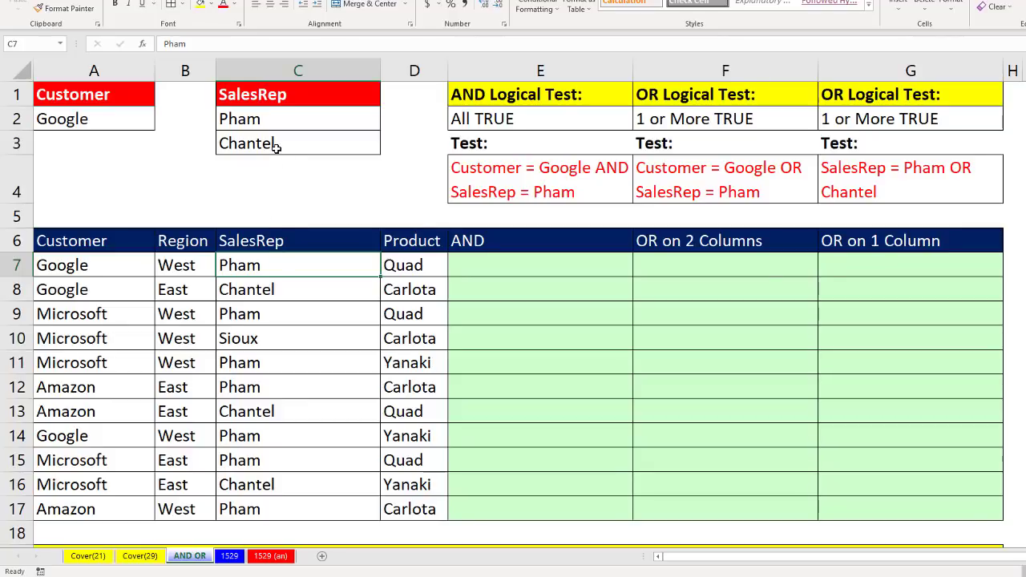
click(934, 272)
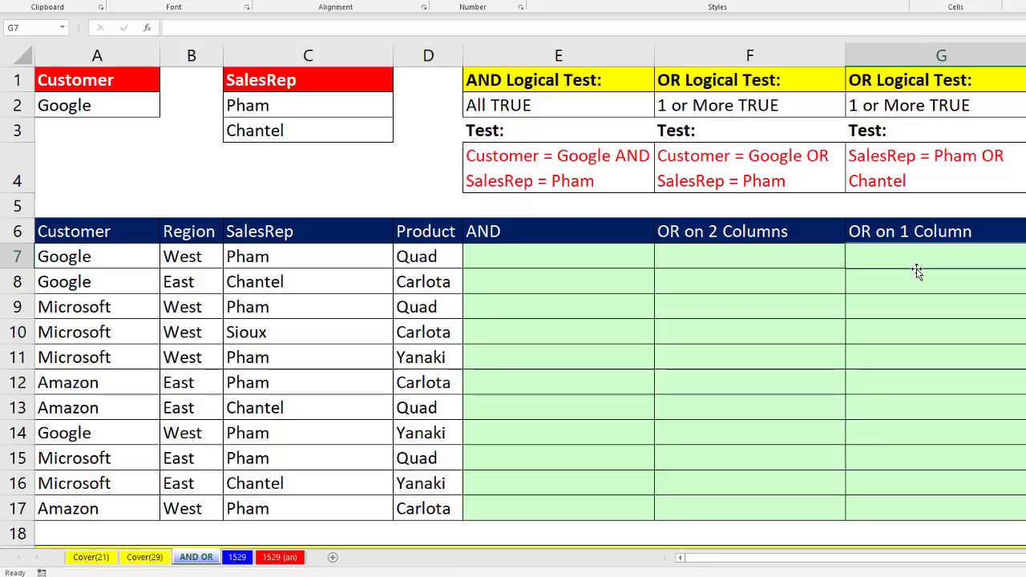
click(593, 257)
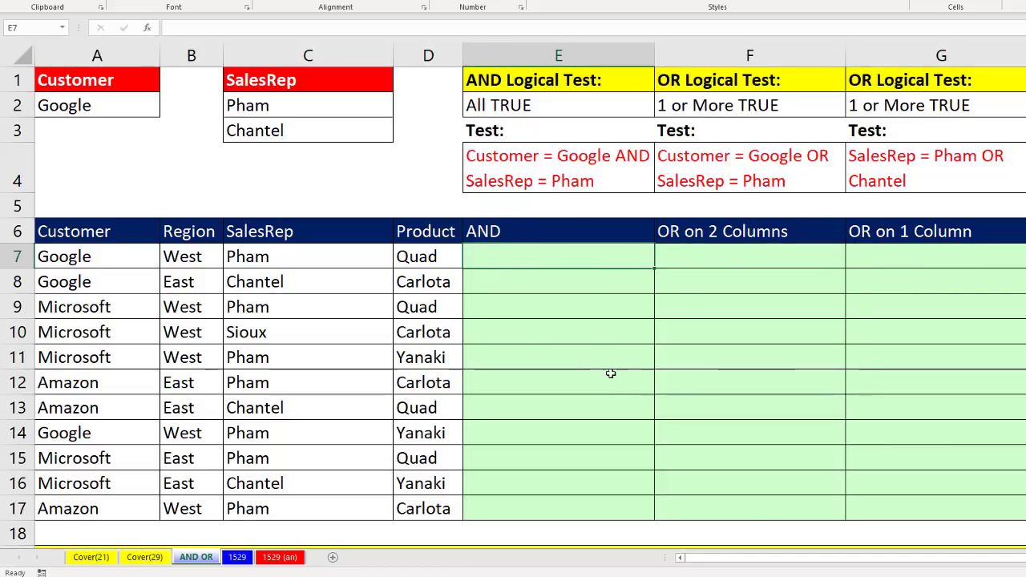
text(=and)
key(Tab)
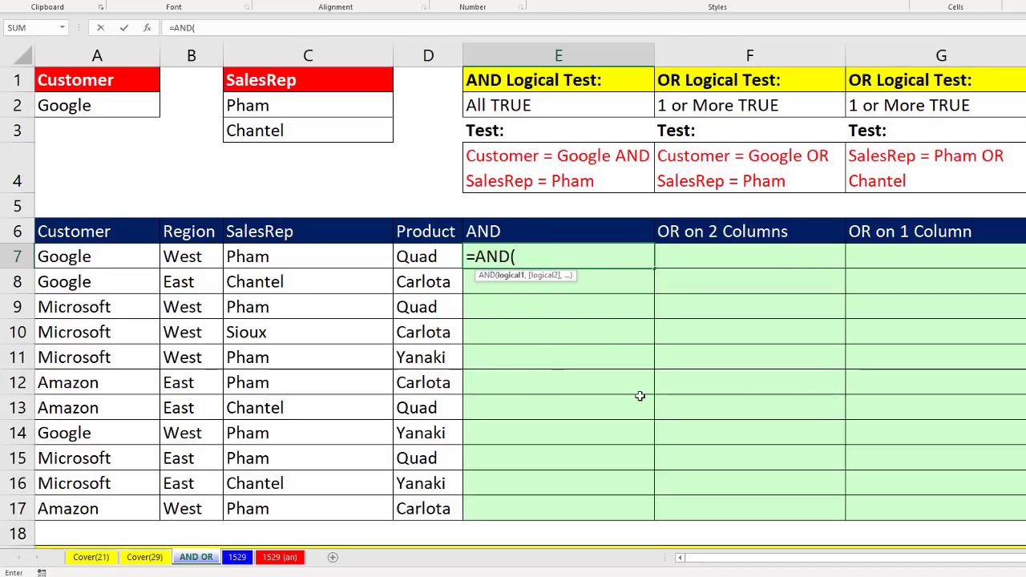
key(Escape)
text(=or)
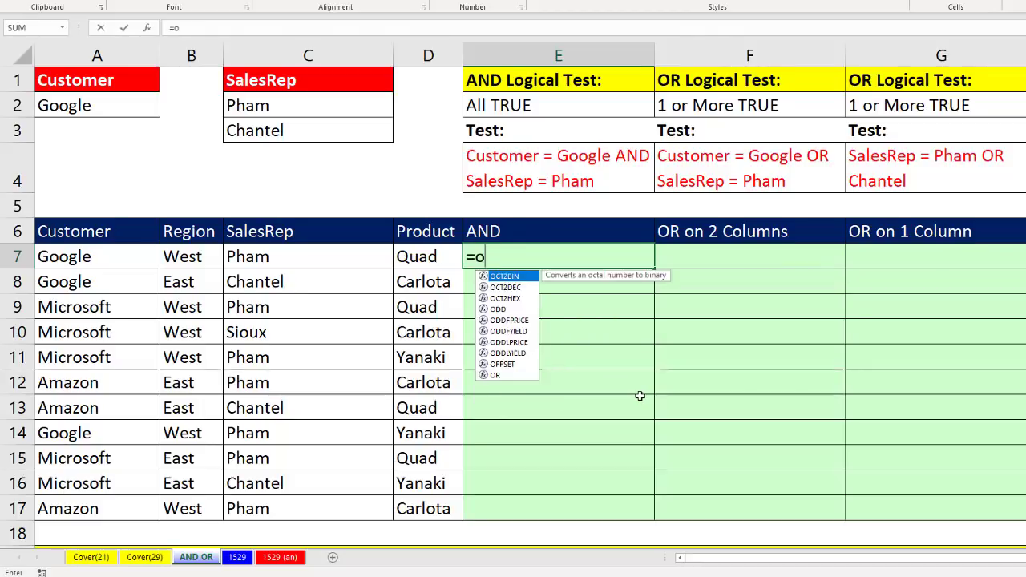
key(Tab)
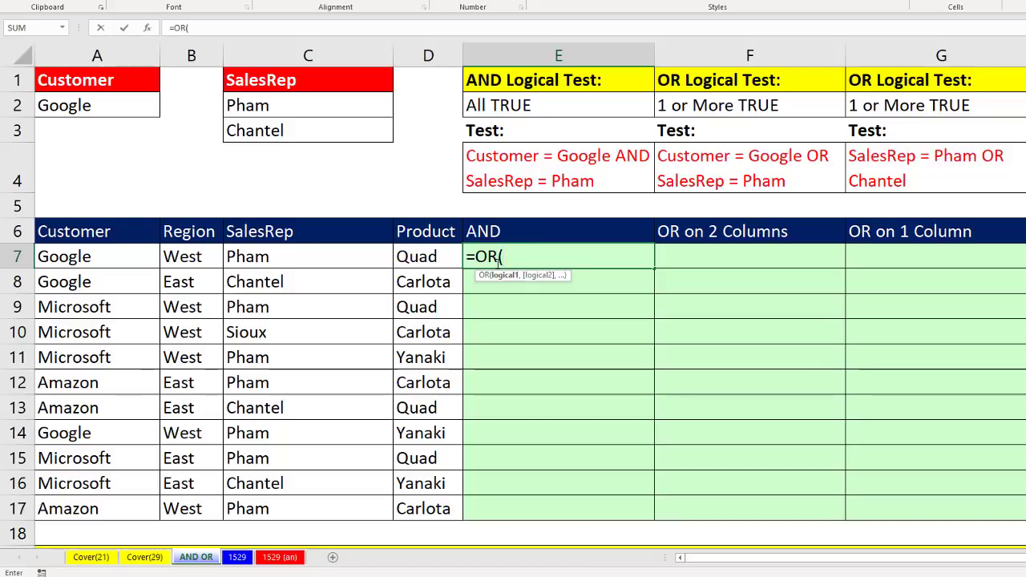
key(Escape)
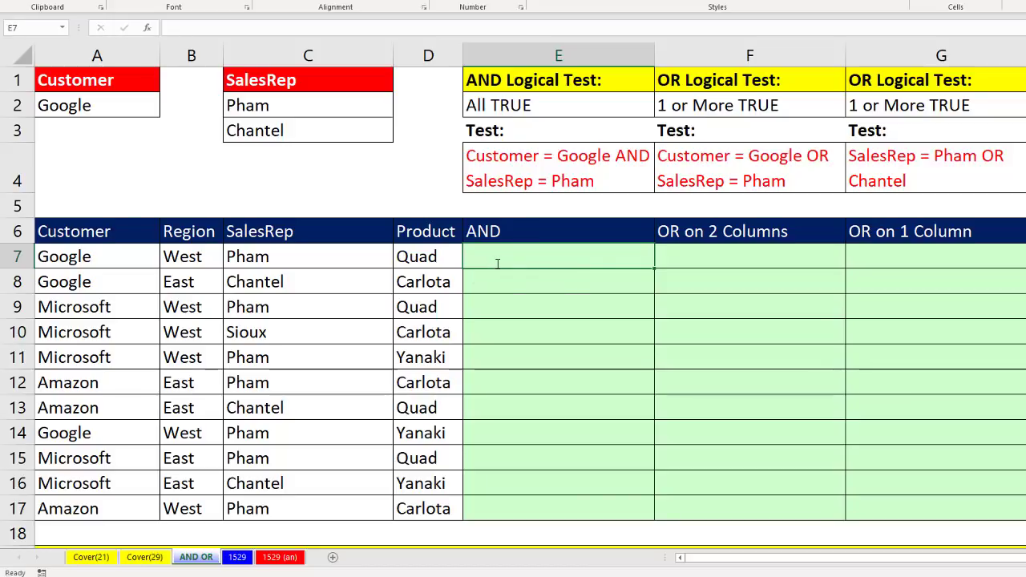
- Start the AND formula in E7 with the customer condition (A7=$A$2), locking the criterion cell as an absolute reference
text(=()
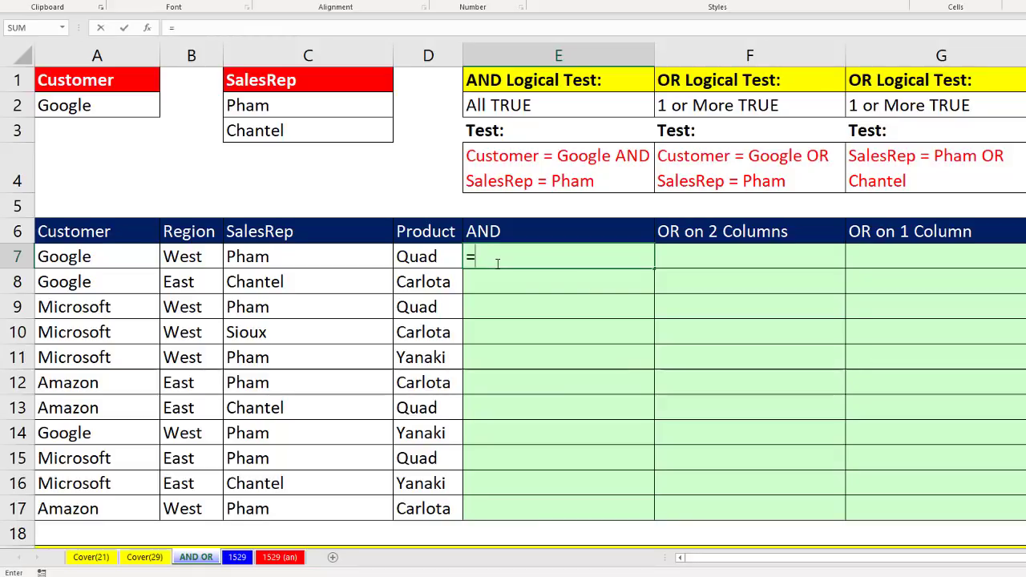
click(105, 260)
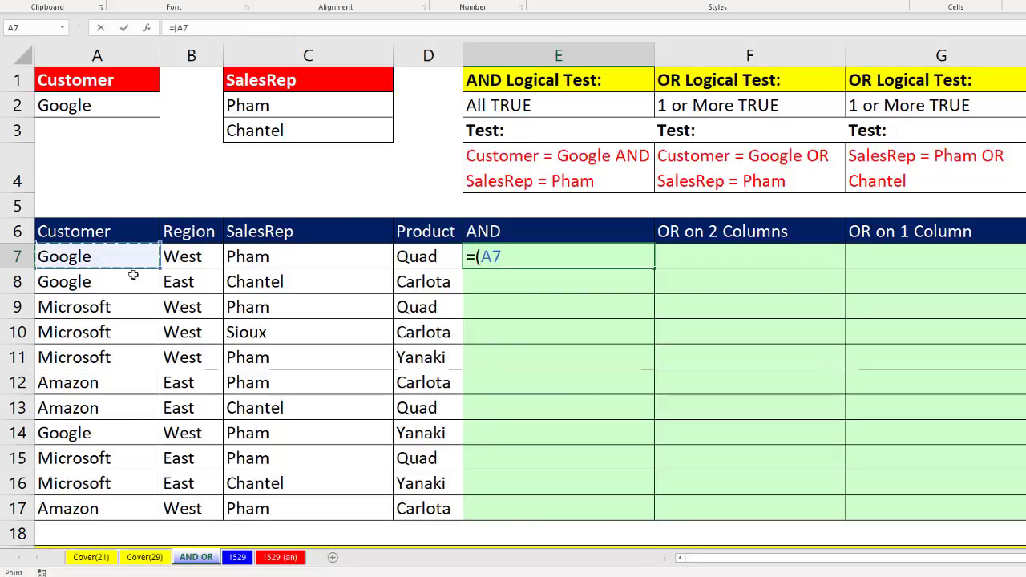
text(=)
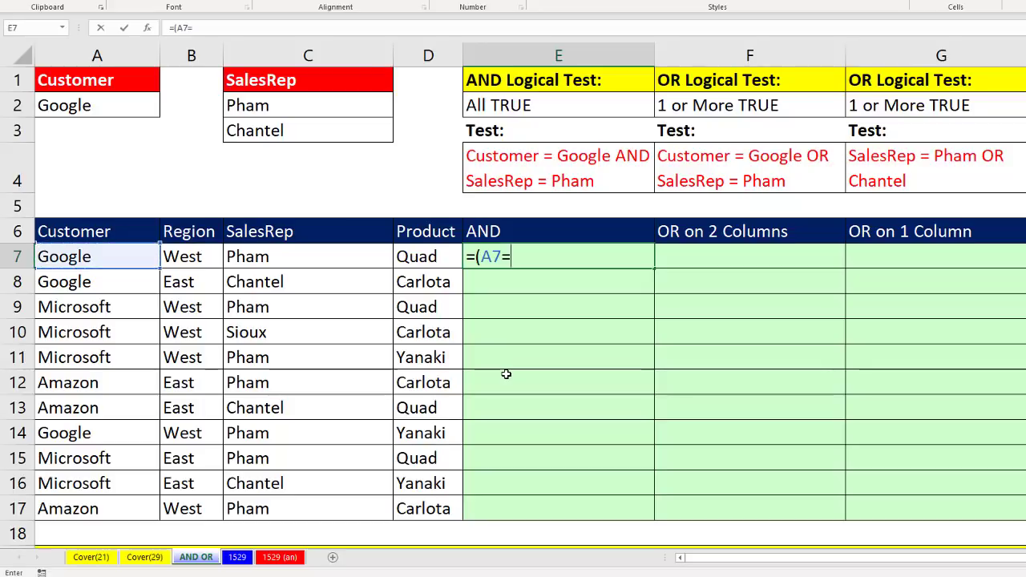
click(126, 101)
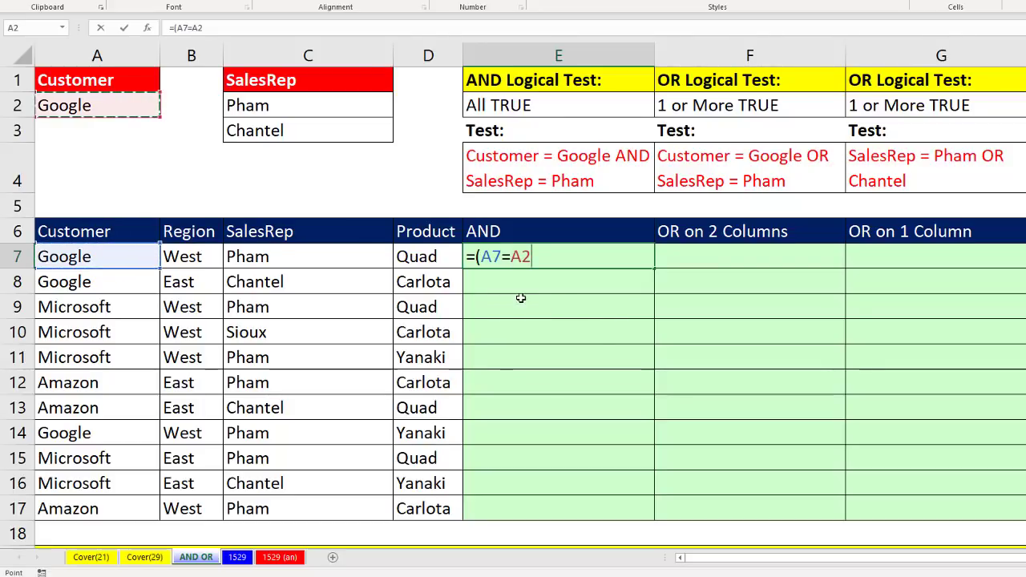
key(F4)
text())
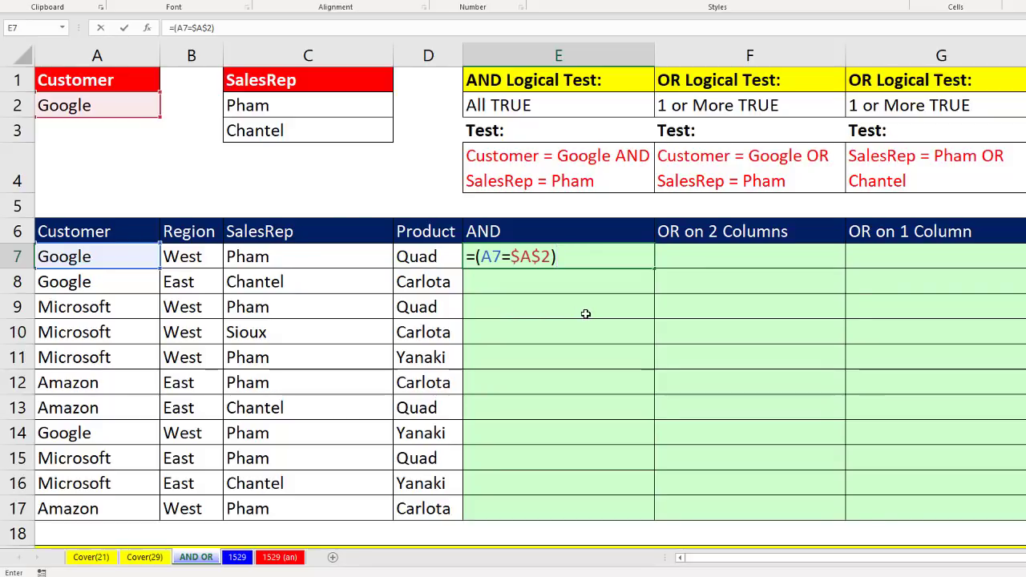
- Multiply the customer condition in E7 by (C7=$C$2) and fill the completed formula down to E17
text(*)
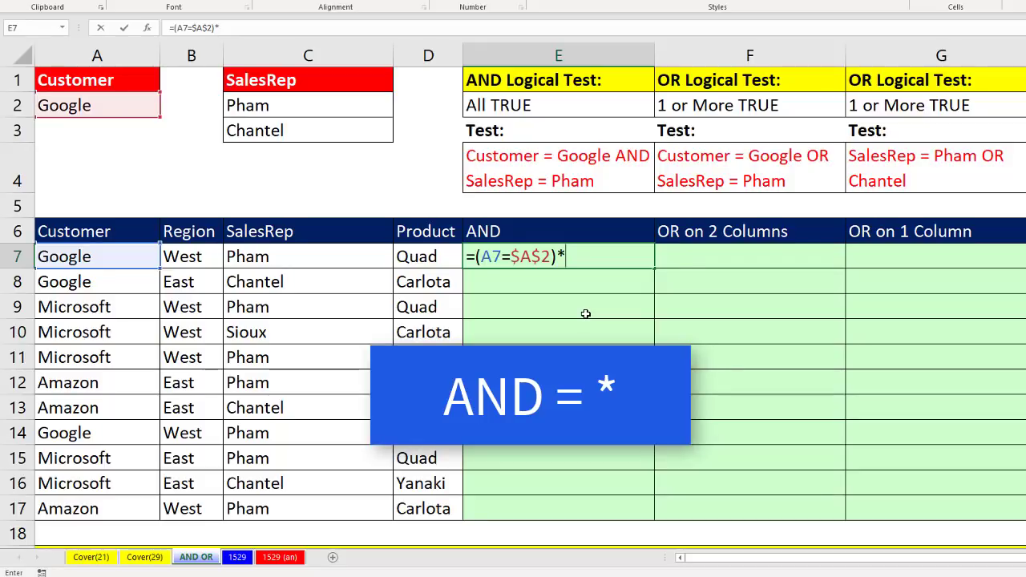
text((C7=$C$2))
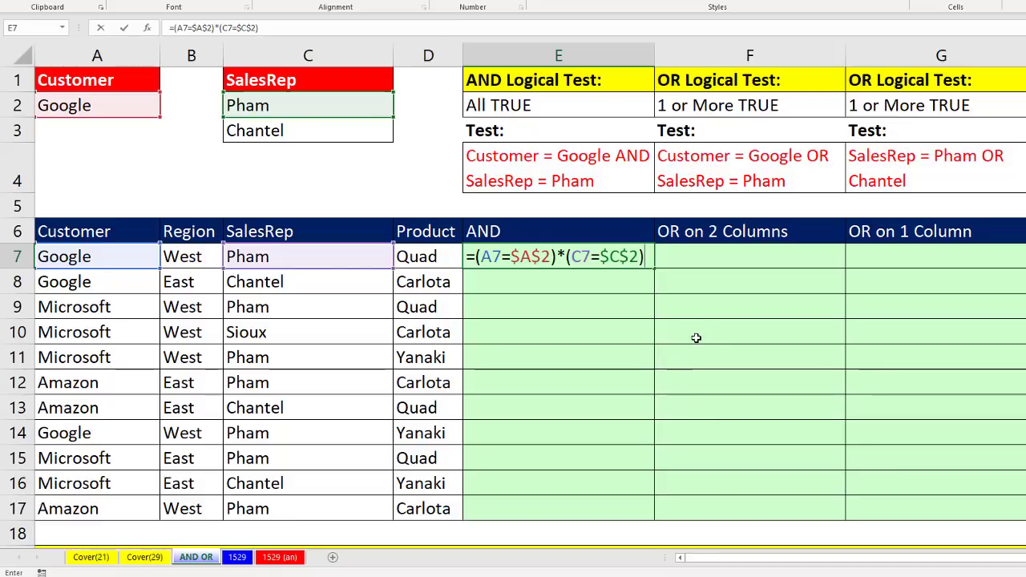
key(ctrl+Return)
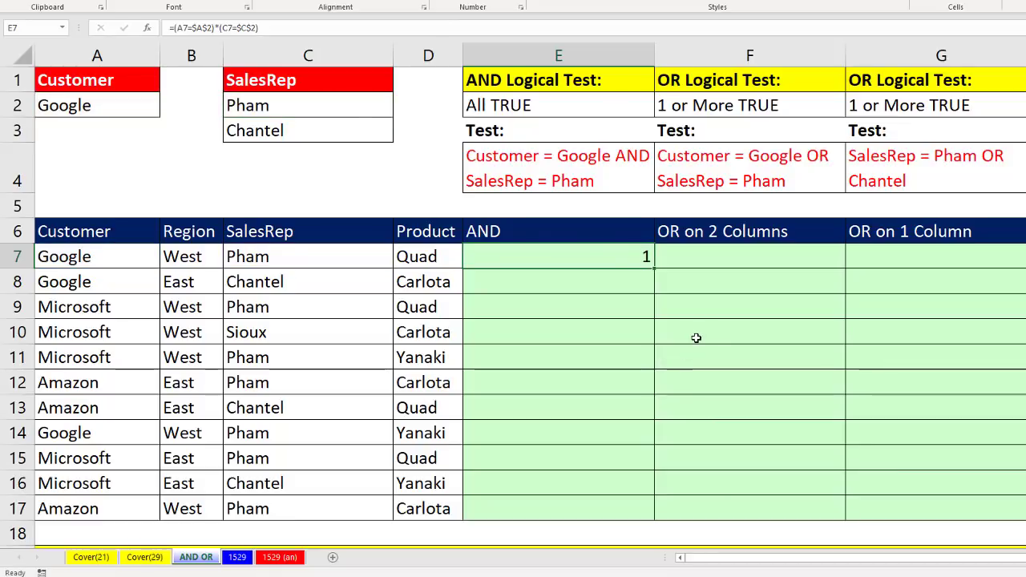
double_click(656, 269)
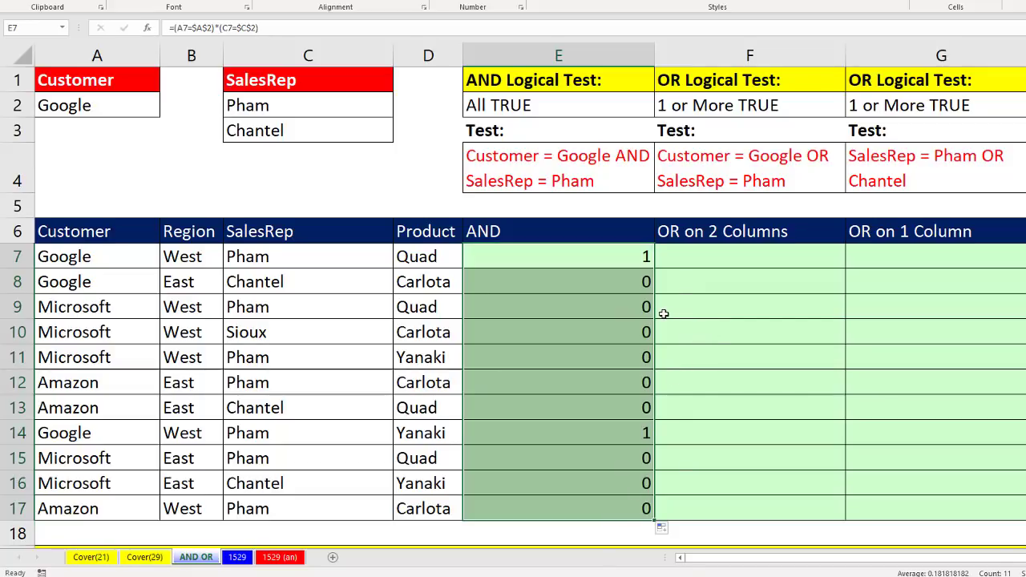
- Evaluate each condition of the AND formula in E7 and then their product, and cancel the edit
double_click(619, 264)
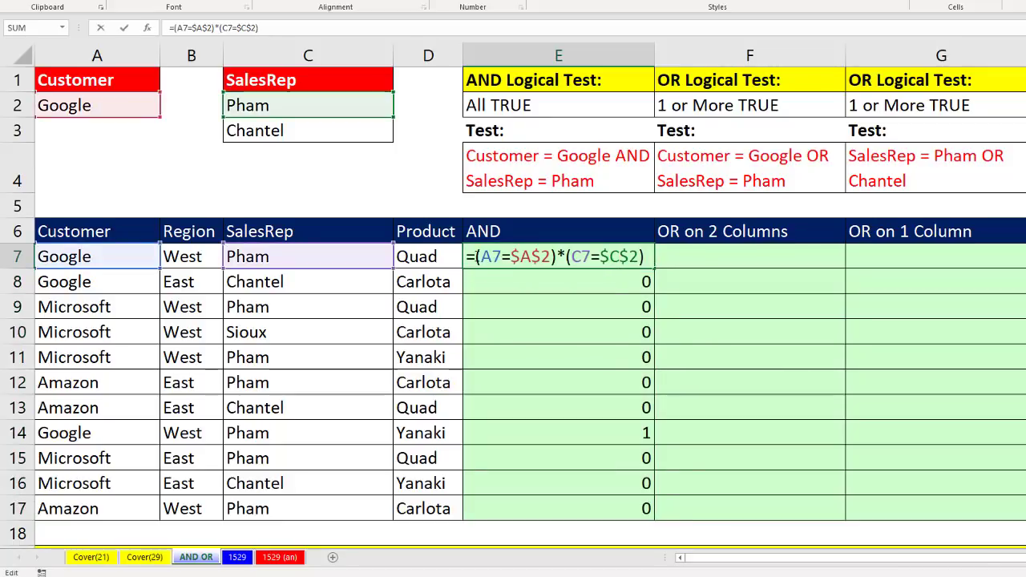
drag(479, 256, 609, 256)
key(F9)
key(F9)
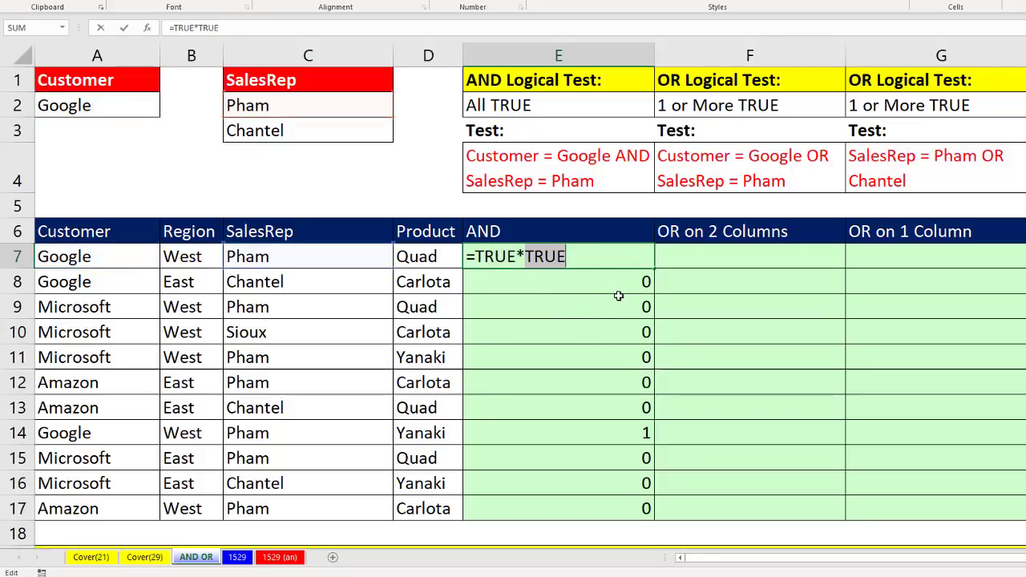
click(521, 256)
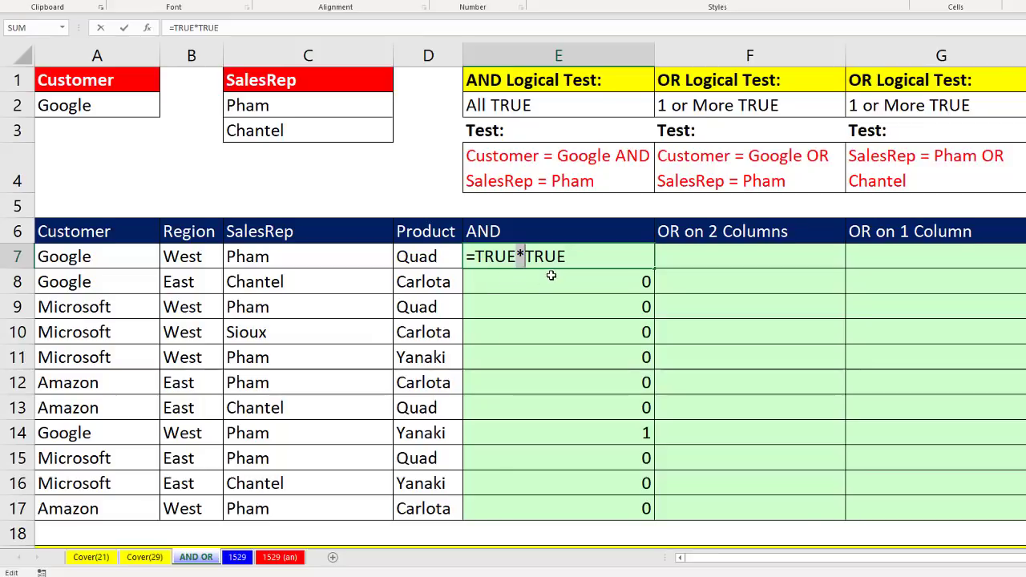
click(581, 262)
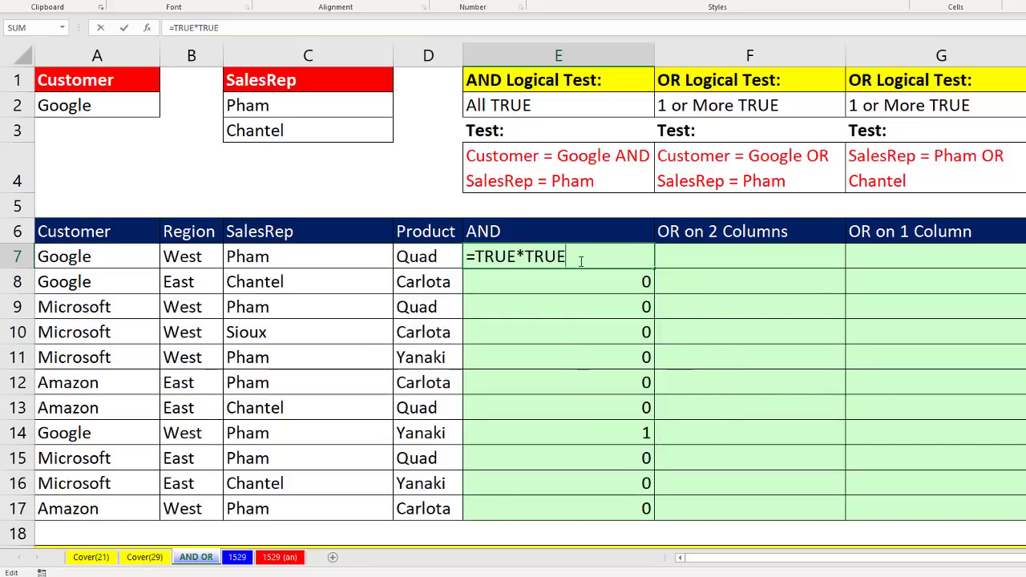
key(F9)
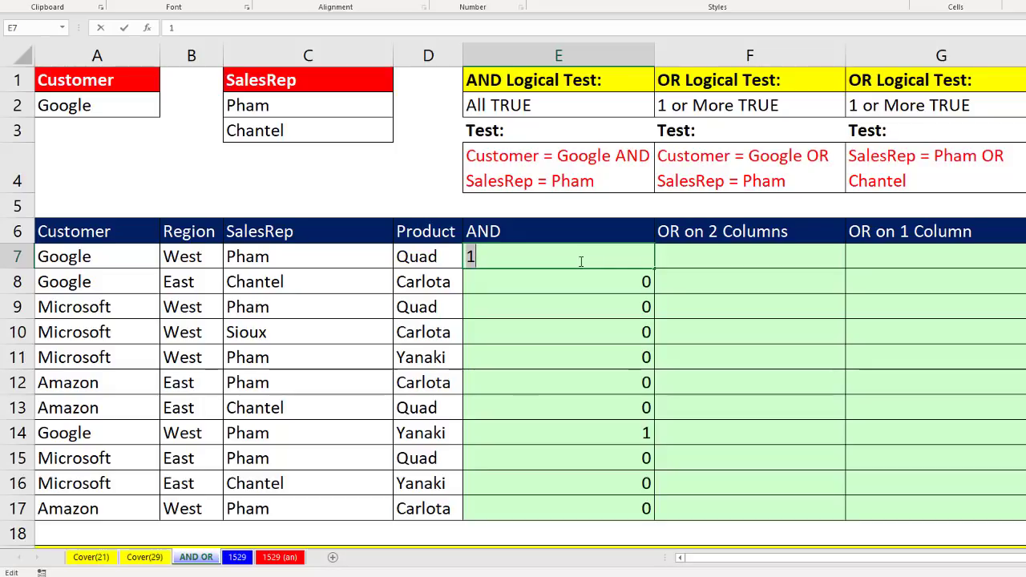
key(Escape)
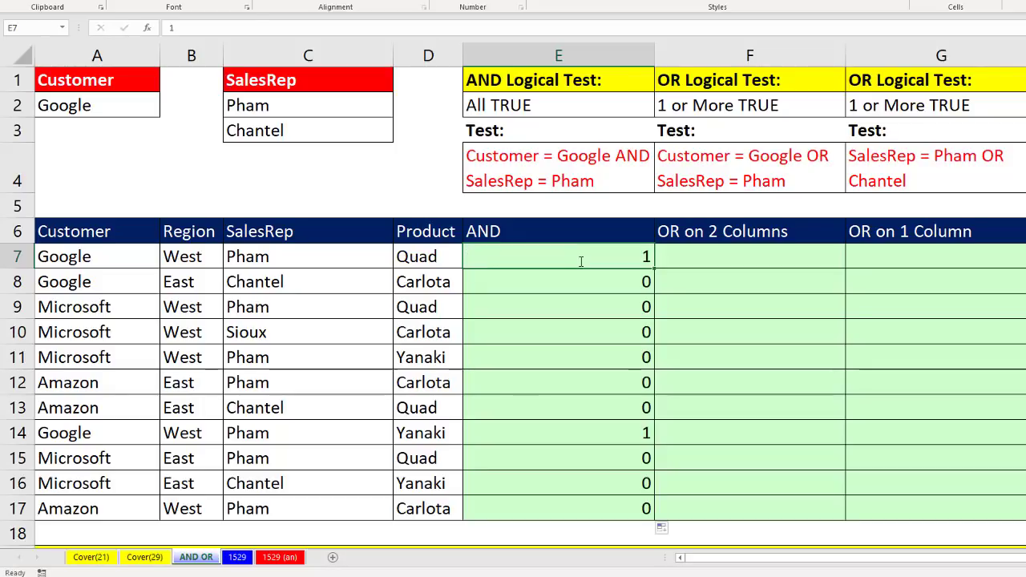
- Evaluate both conditions of the AND formula in E8, examine the multiplication between them, and cancel the edit
click(584, 276)
key(F2)
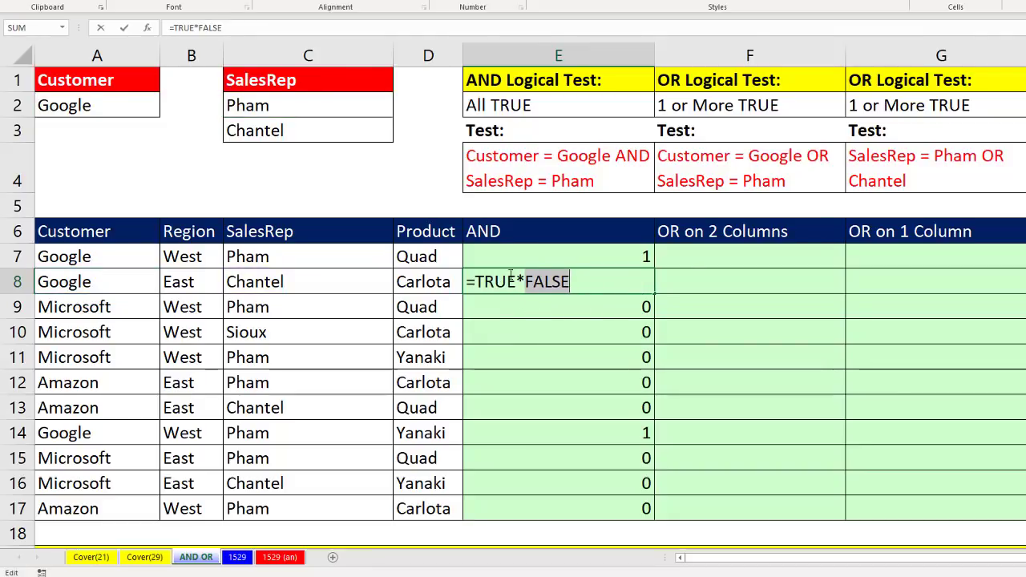
drag(517, 275, 526, 275)
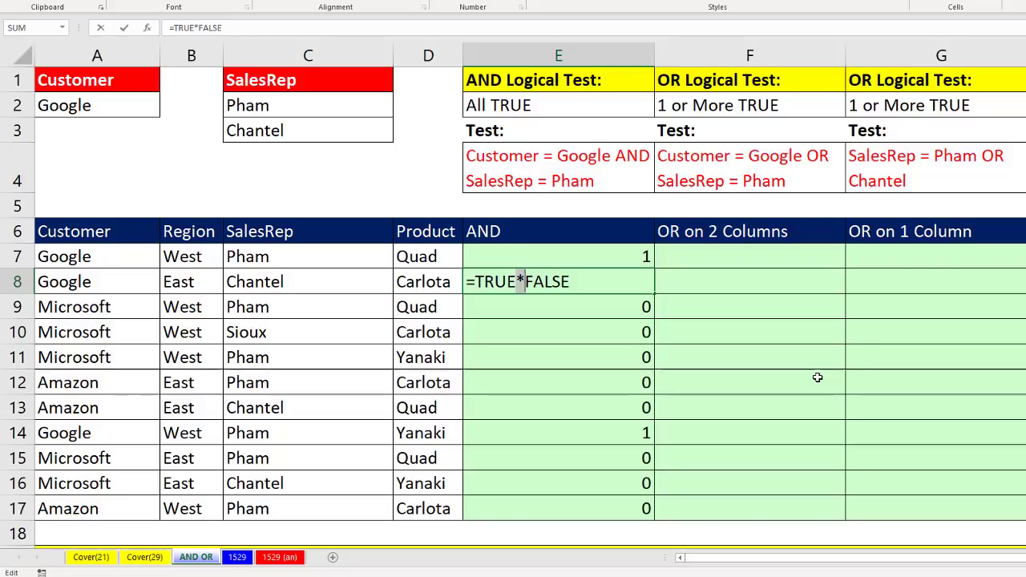
key(Escape)
- Enter the OR formula =(A7=$A$2)+(C7=$C$2) in F7 and fill it down to F17
click(729, 259)
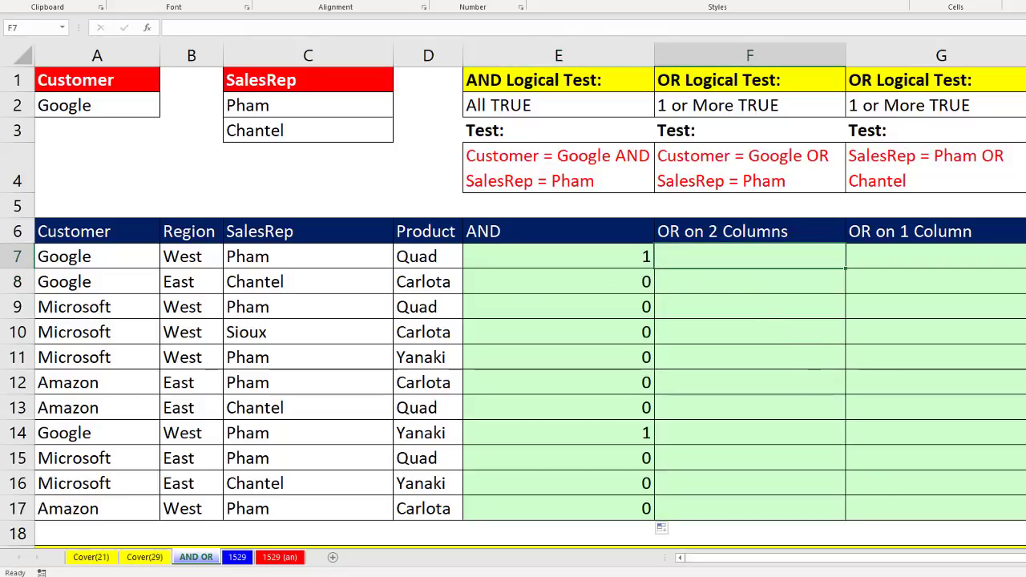
text(=(A7=$A$2))
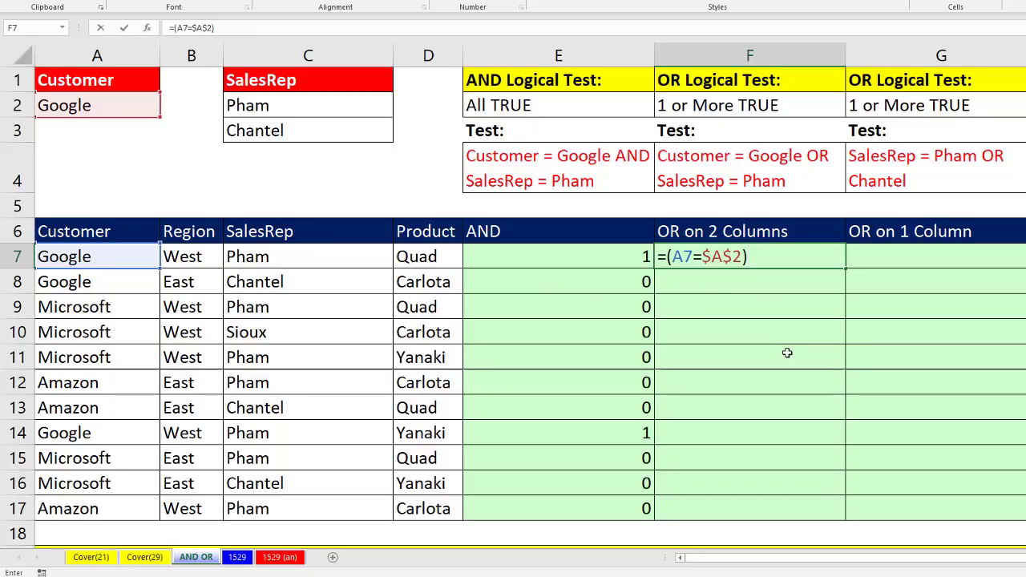
text(+()
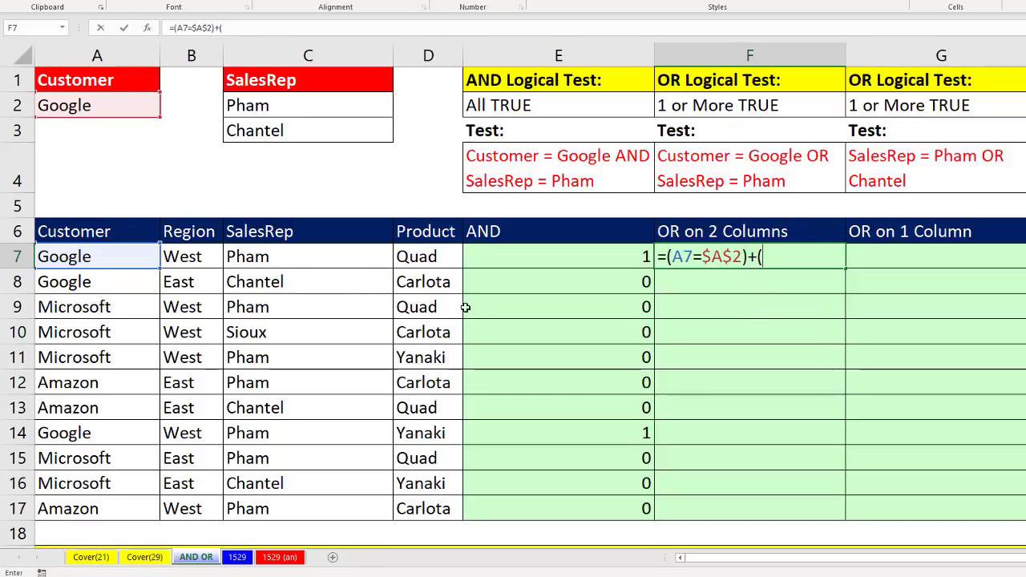
click(327, 261)
text(=$C$2))
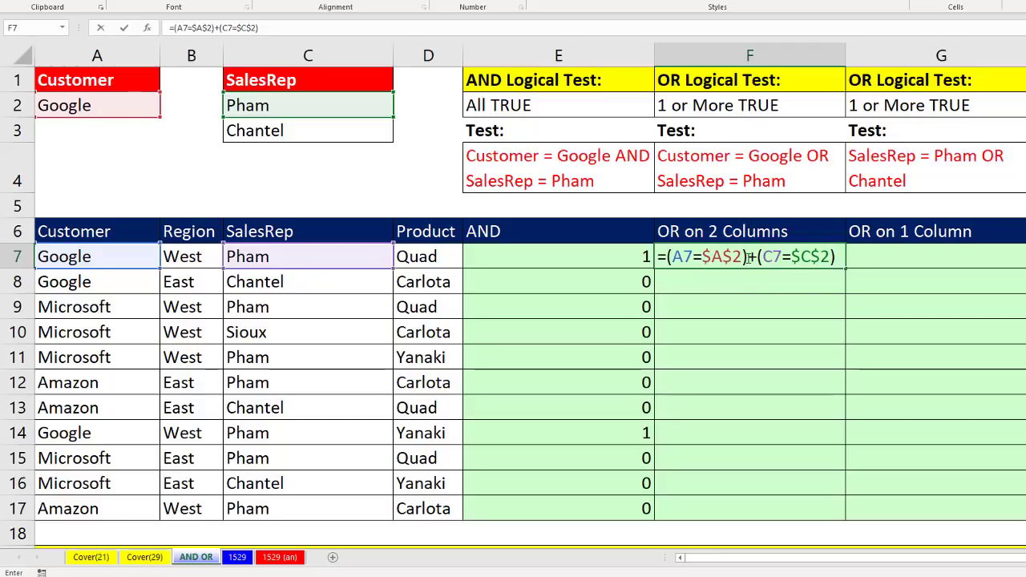
click(754, 256)
key(ctrl+Return)
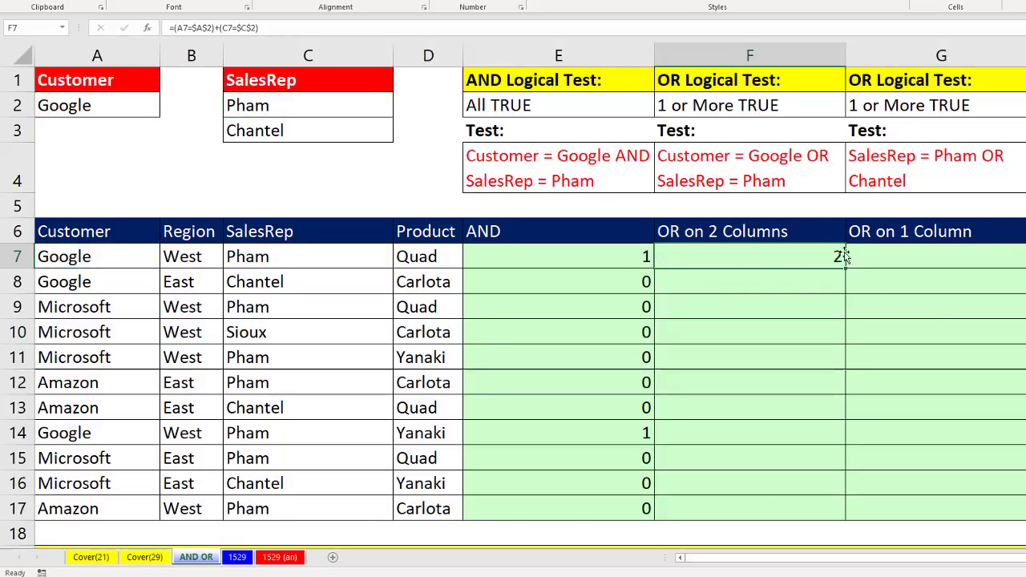
double_click(846, 270)
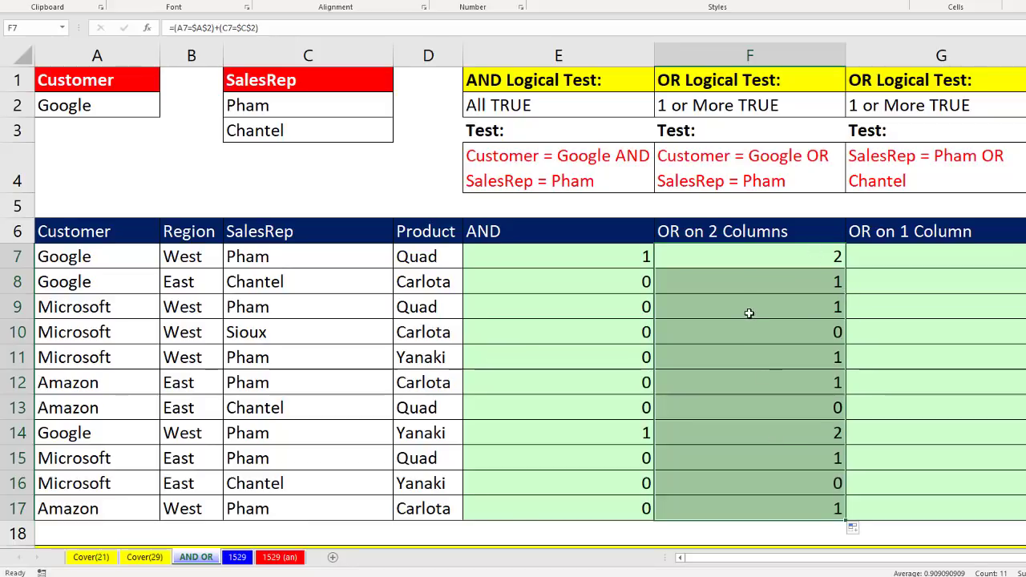
- Evaluate each condition of the OR formula in F7 and then their sum, and leave the cell
click(731, 260)
double_click(731, 259)
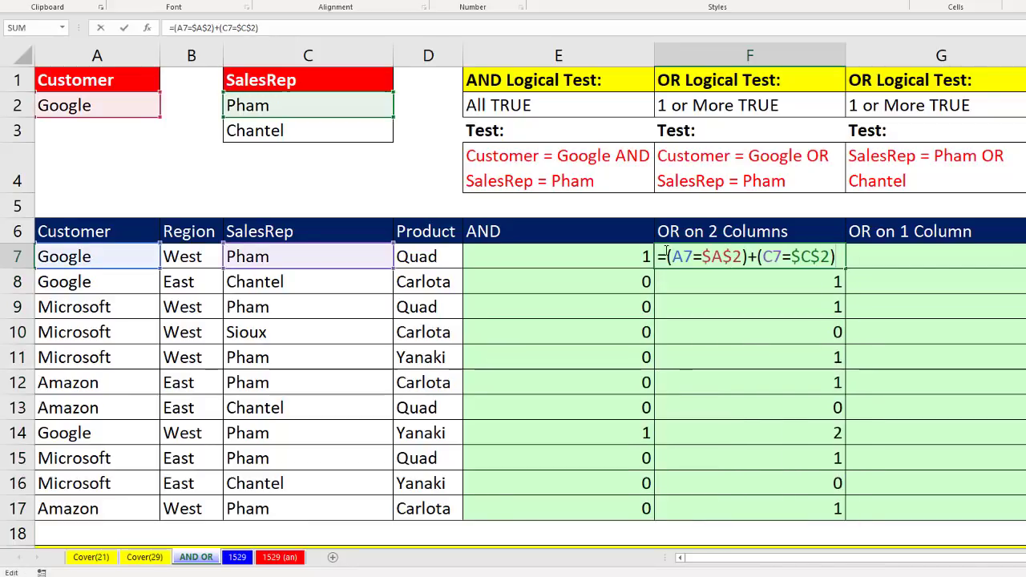
drag(667, 256, 746, 257)
key(F9)
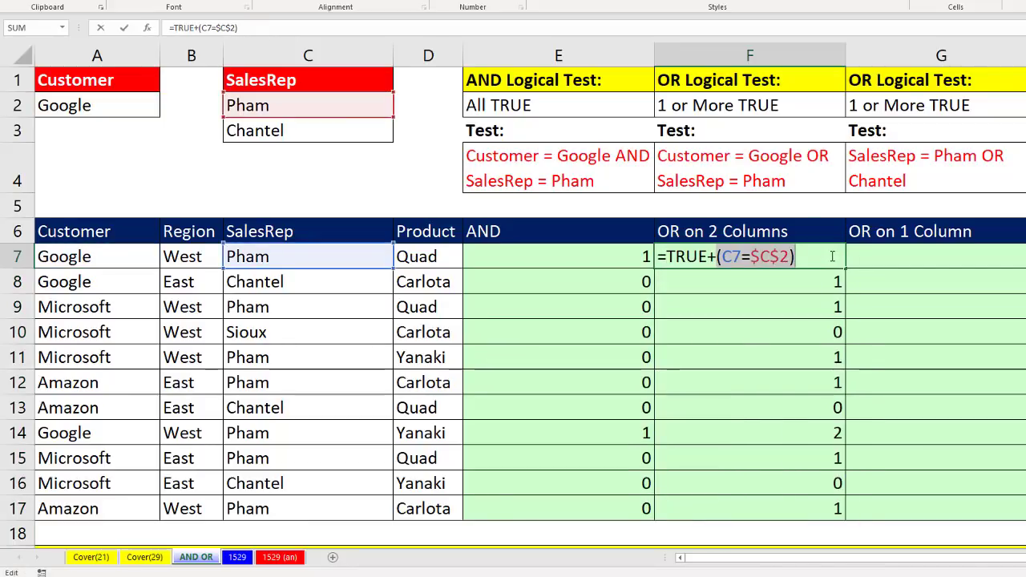
key(F9)
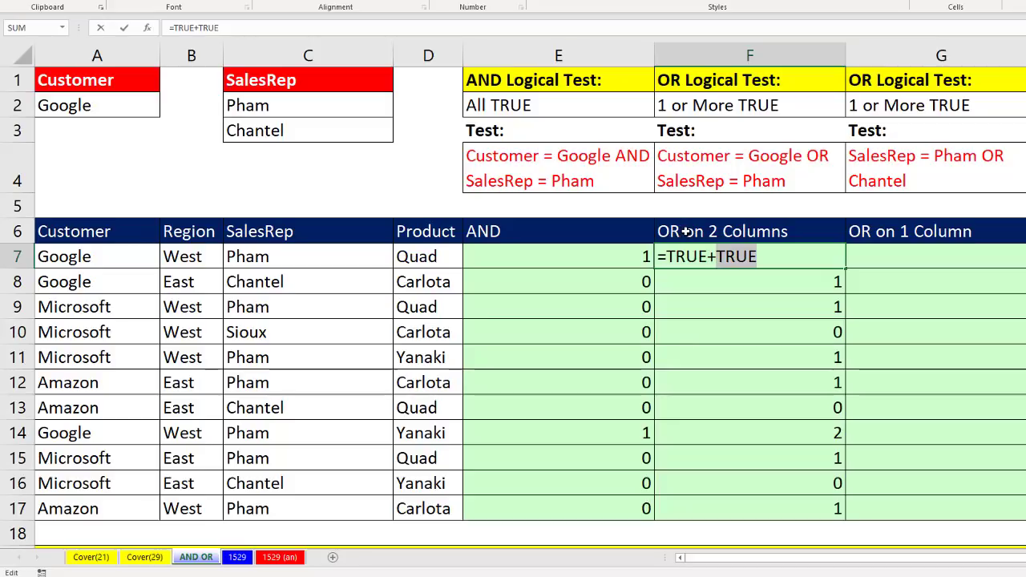
click(770, 261)
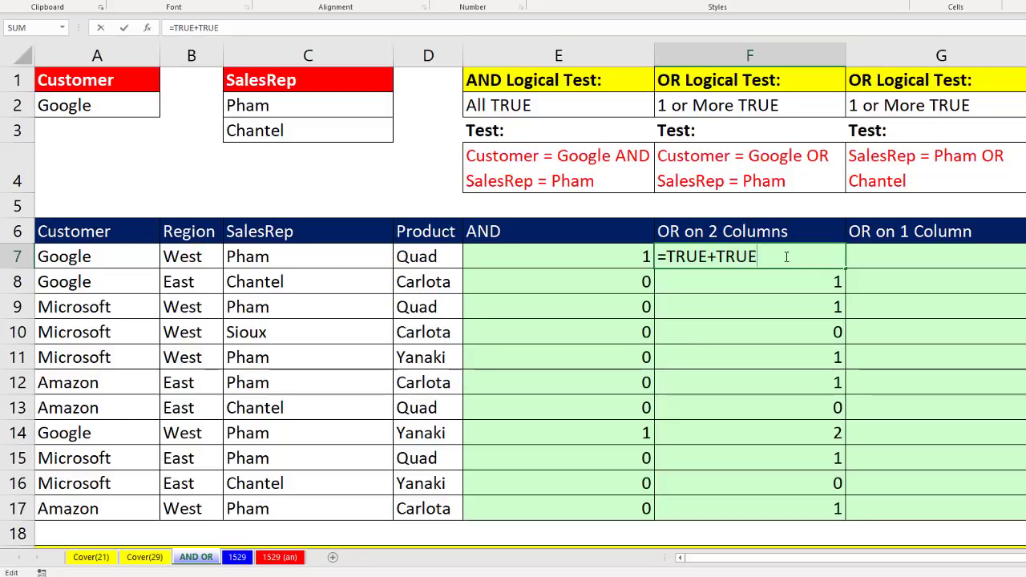
key(F9)
key(Return)
- Evaluate both conditions of the OR formula in F8 and then their sum, and cancel the edit
key(F2)
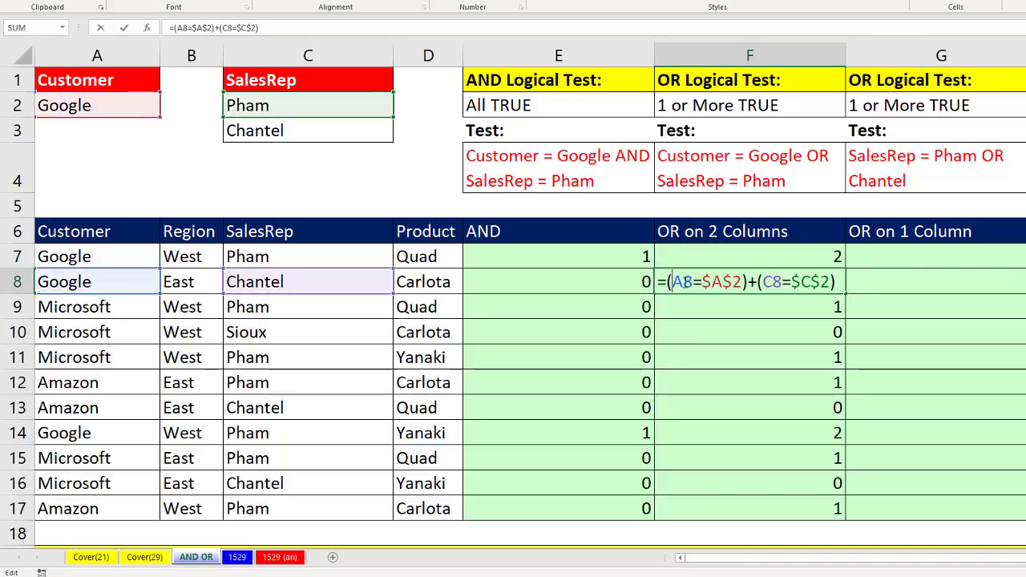
drag(667, 281, 794, 282)
key(F9)
key(F9)
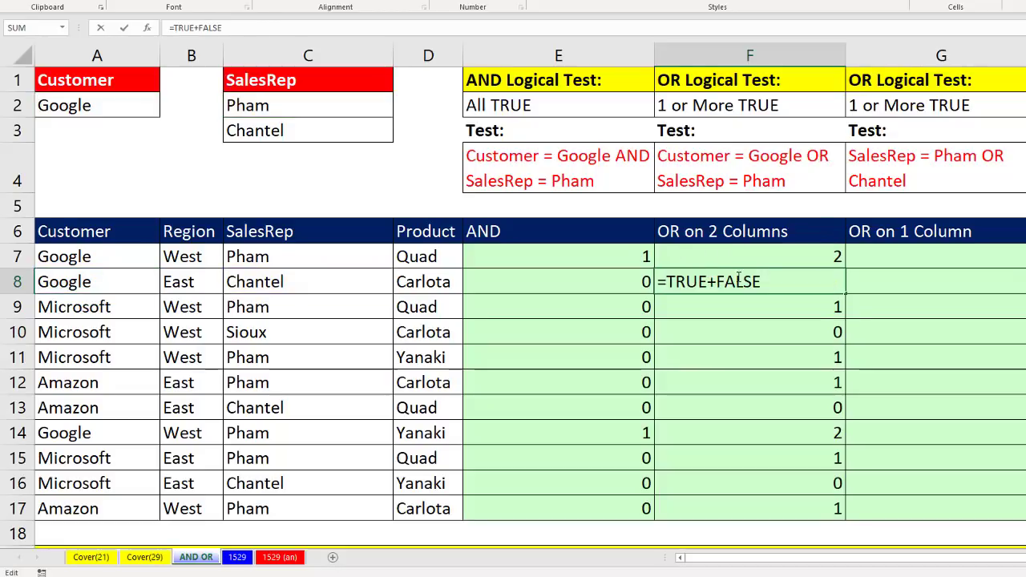
key(F9)
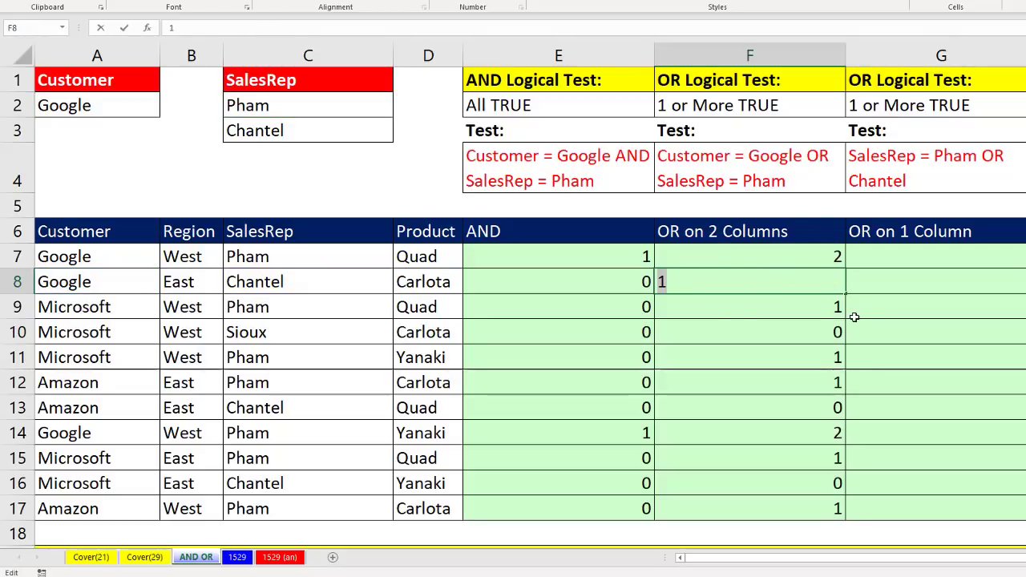
key(Escape)
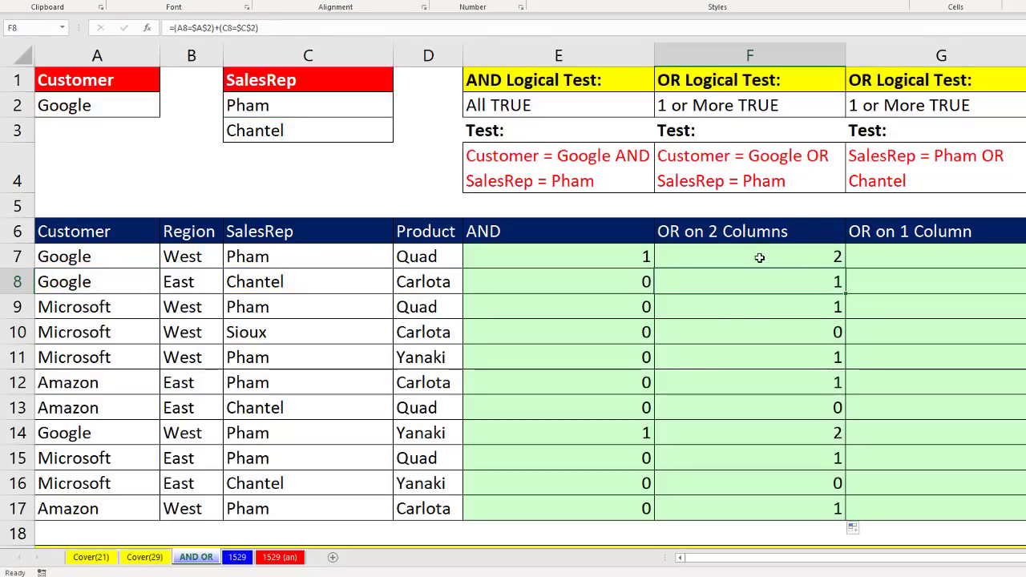
- Examine the OR on 2 Columns results in F7:F17, checking F8 and F10, and select G7
drag(758, 257, 768, 501)
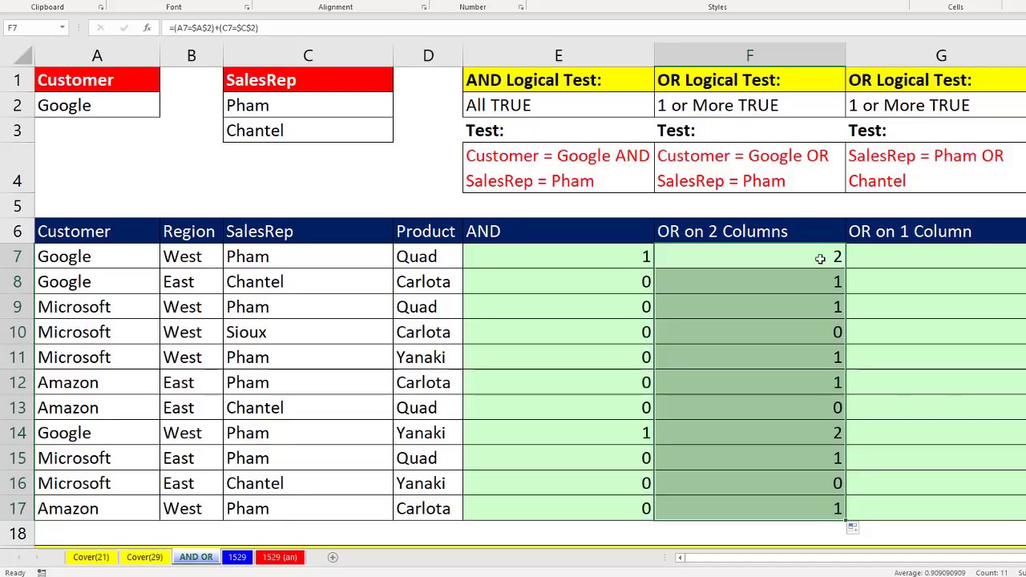
click(836, 279)
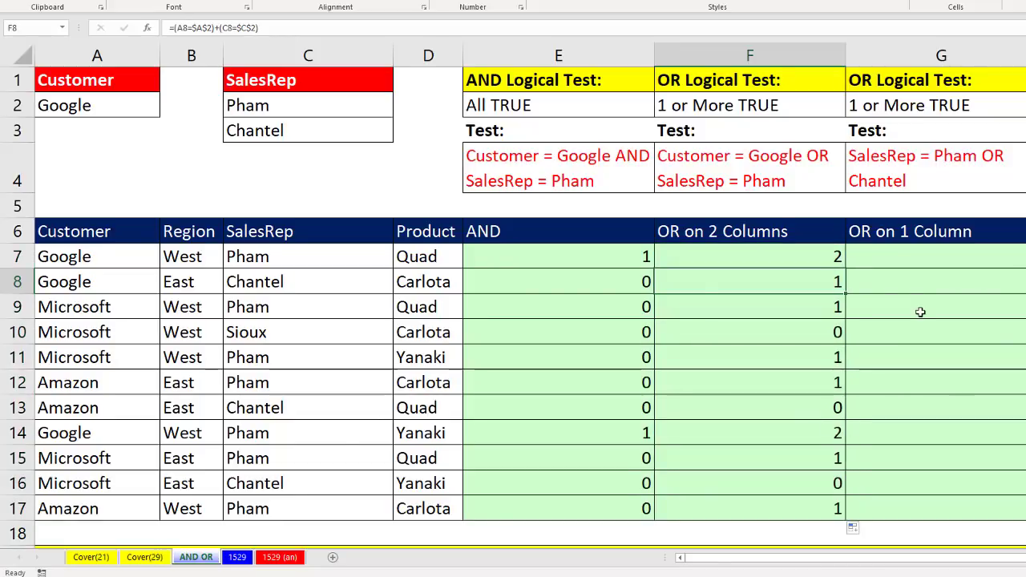
click(823, 341)
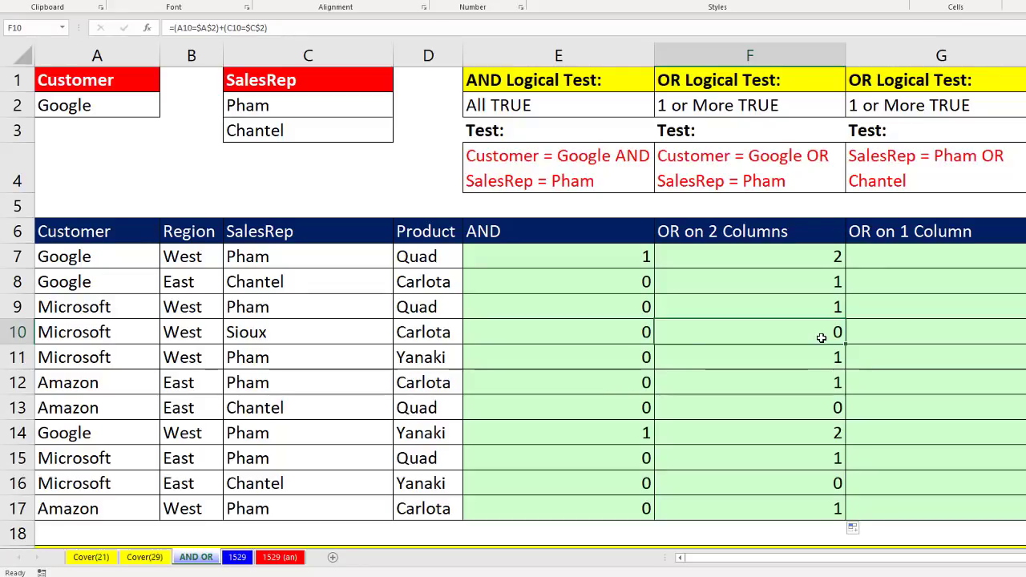
click(922, 257)
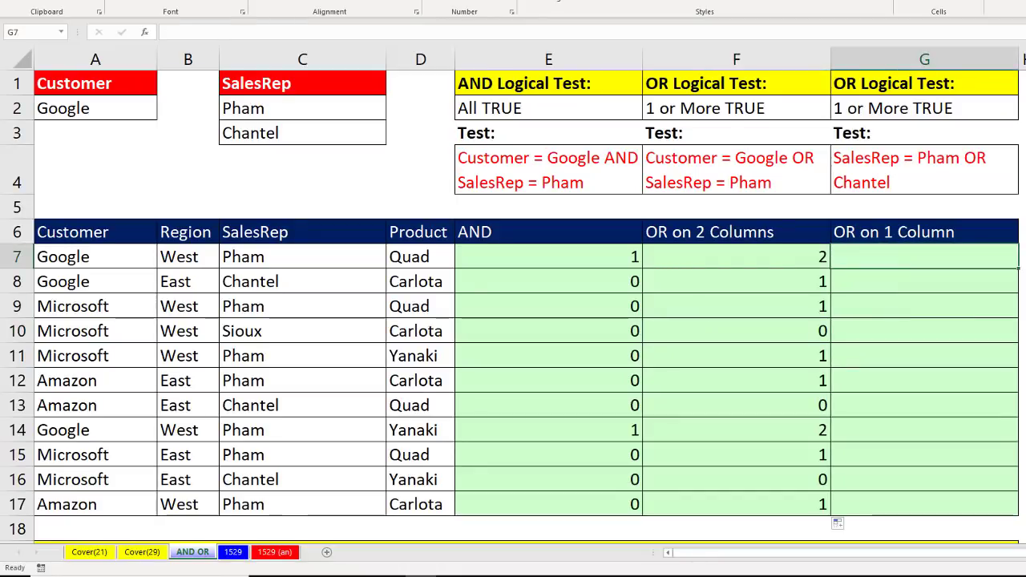
- Enter the OR formula =(C7=$C$2)+(C7=$C$3) in G7, fill it down to G17, and review the formula in G7
text(=()
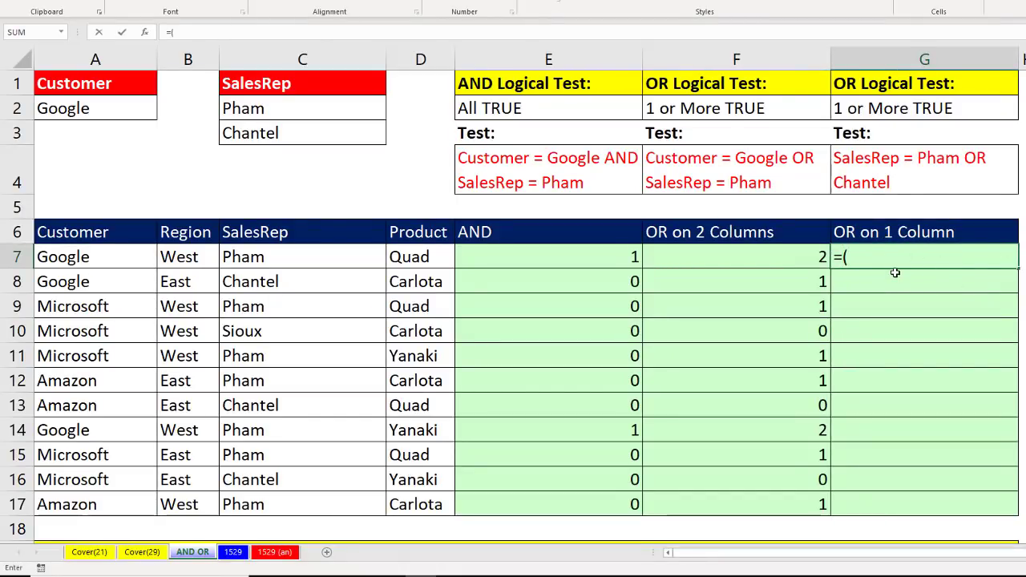
click(247, 259)
text(=$C$2)+)
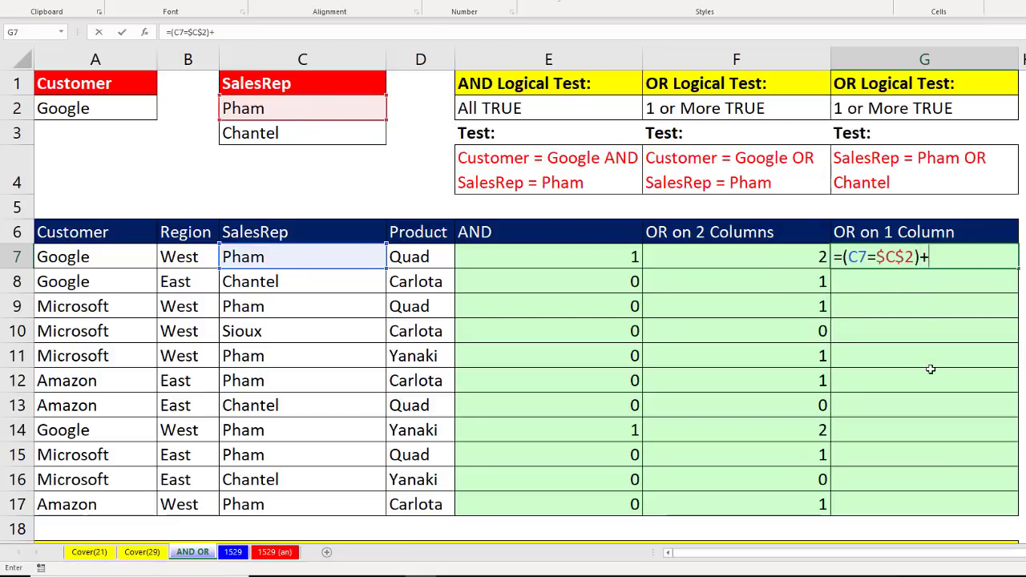
text(()
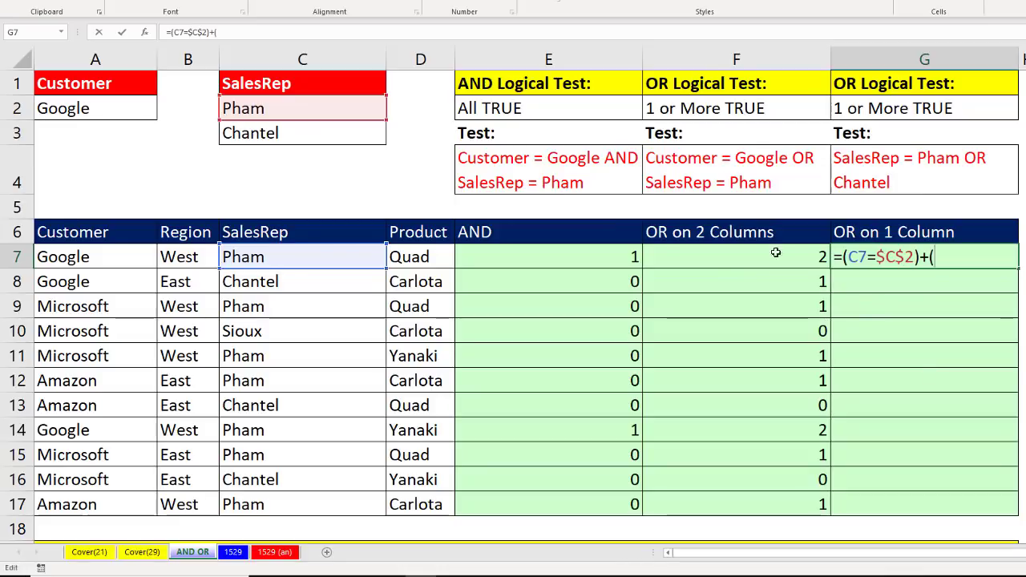
click(298, 261)
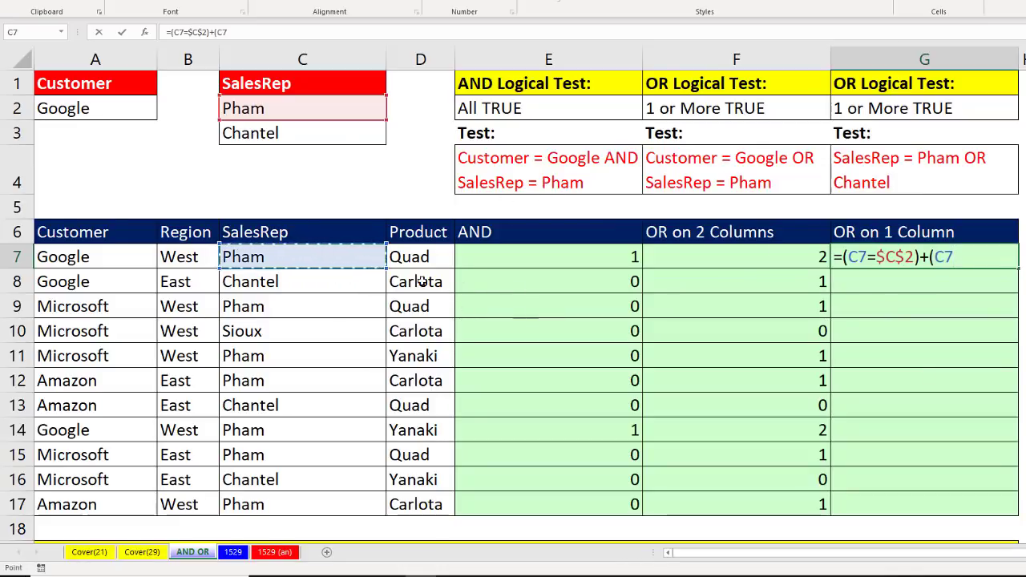
text(=)
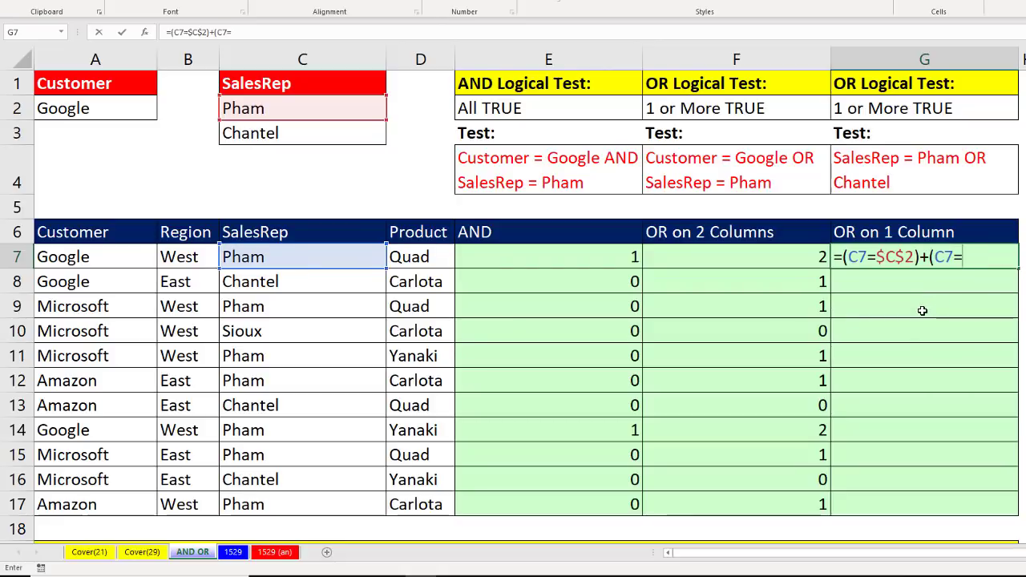
click(260, 138)
key(F4)
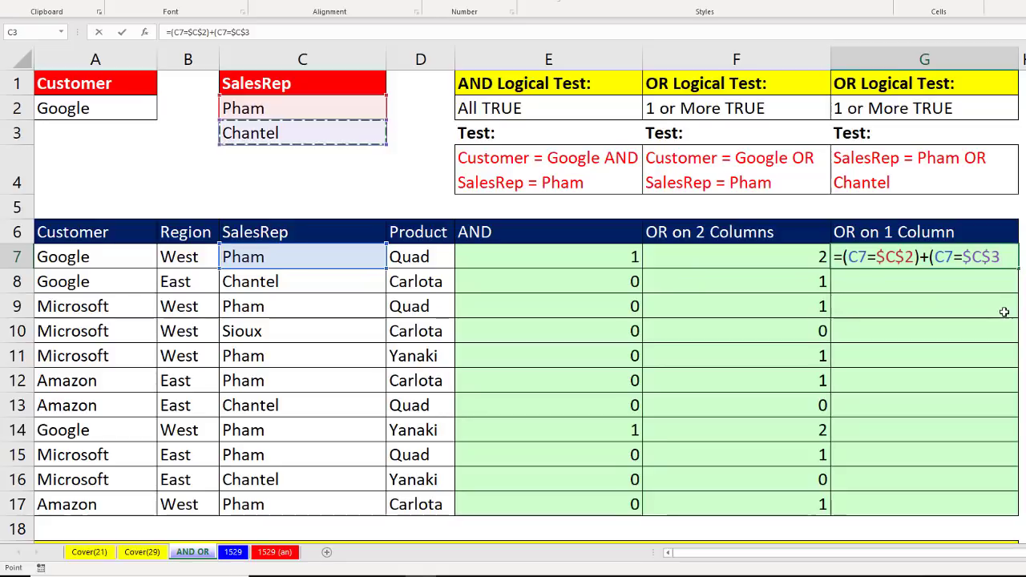
text())
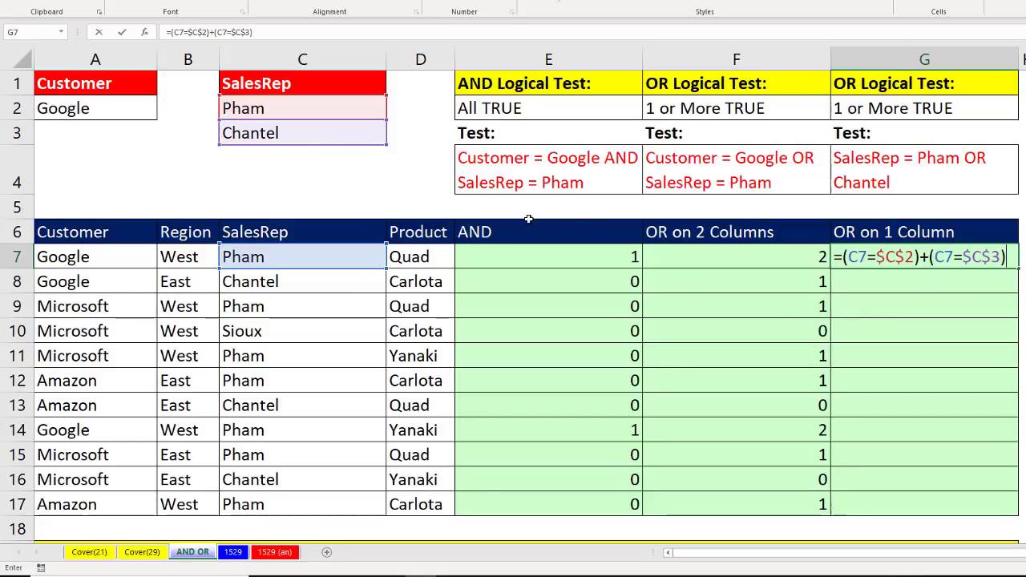
key(ctrl+Return)
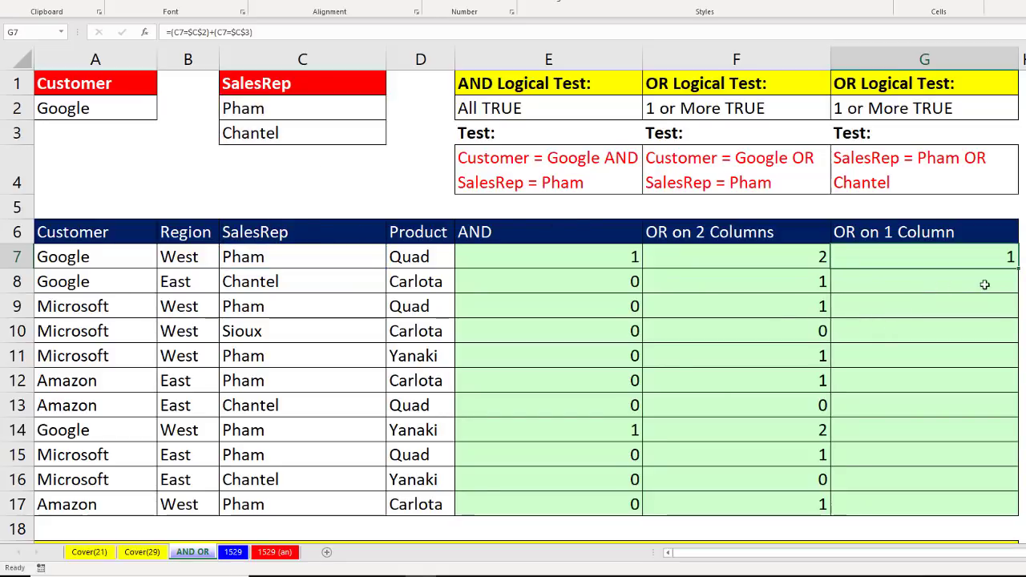
double_click(1017, 269)
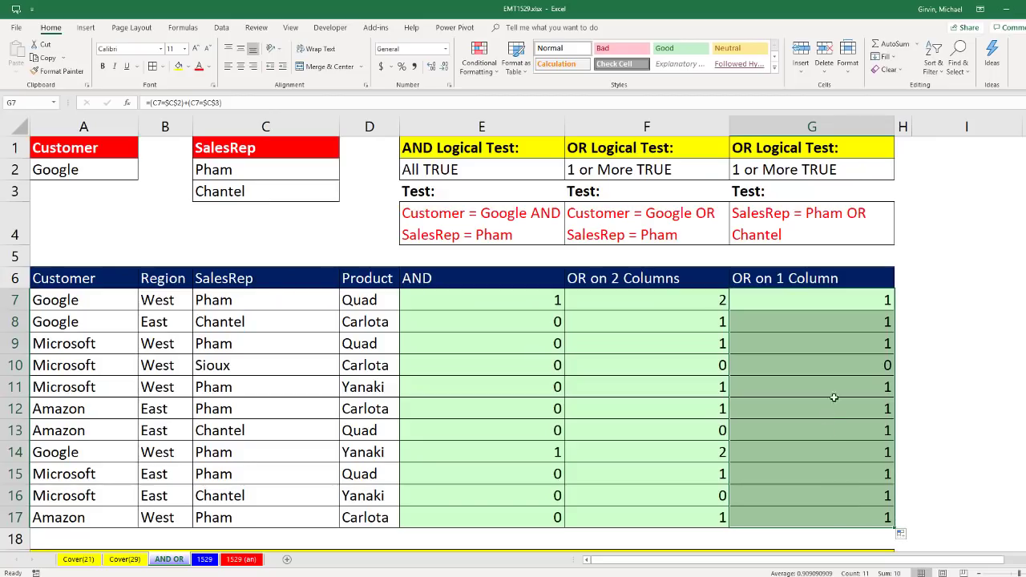
double_click(771, 307)
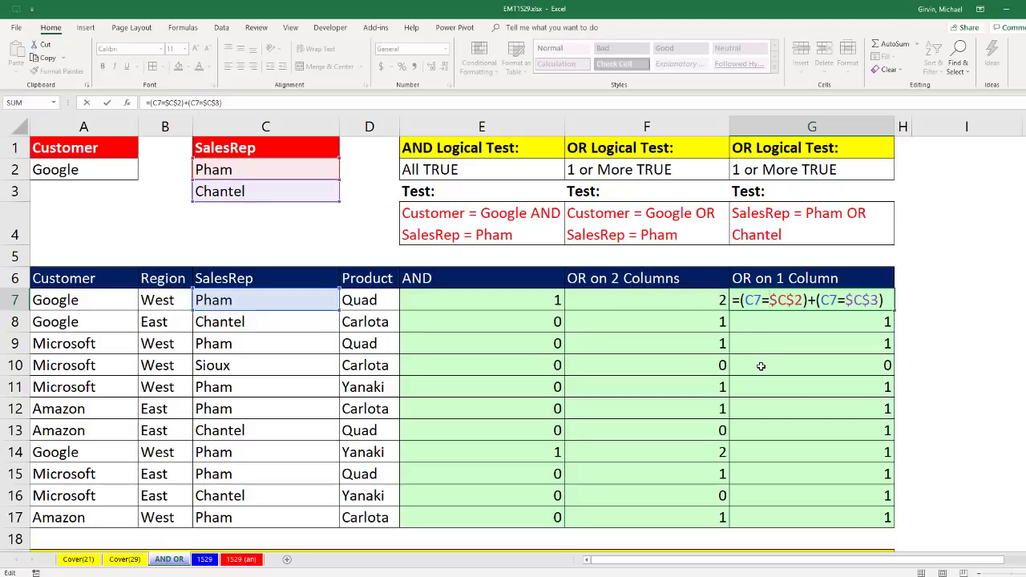
key(Return)
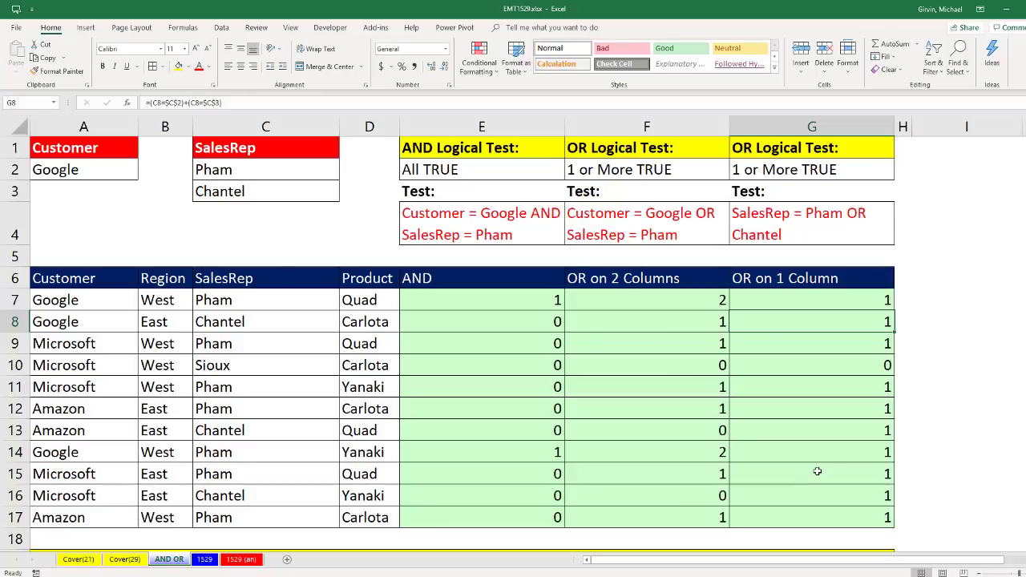
- Review the TRUE/FALSE notes and the AND example in A27, and format the FILTER results in A37:A40 as MM/DD/YYYY dates
scroll(816, 471, down, 6)
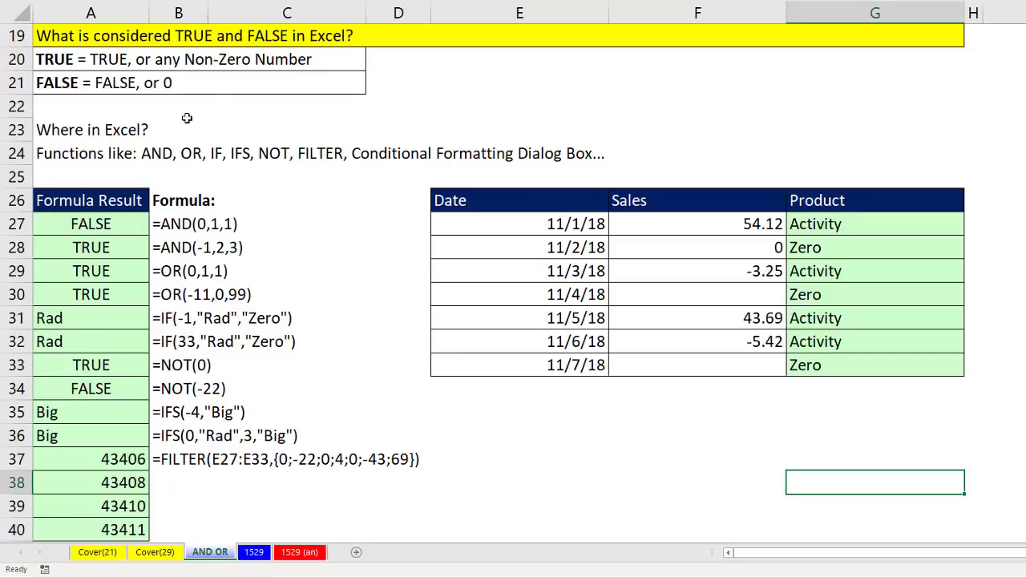
scroll(312, 236, down, 1)
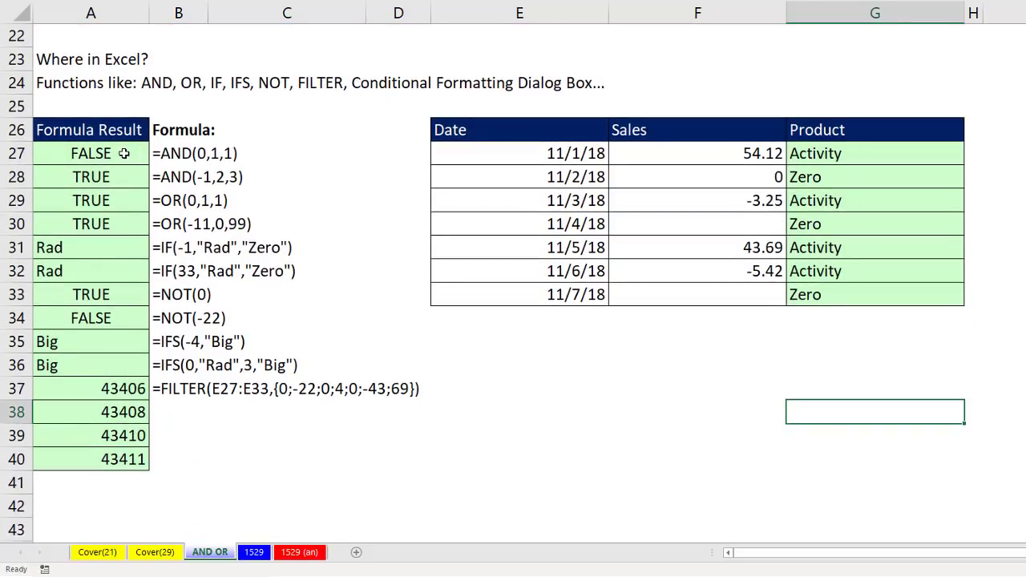
double_click(124, 153)
key(Escape)
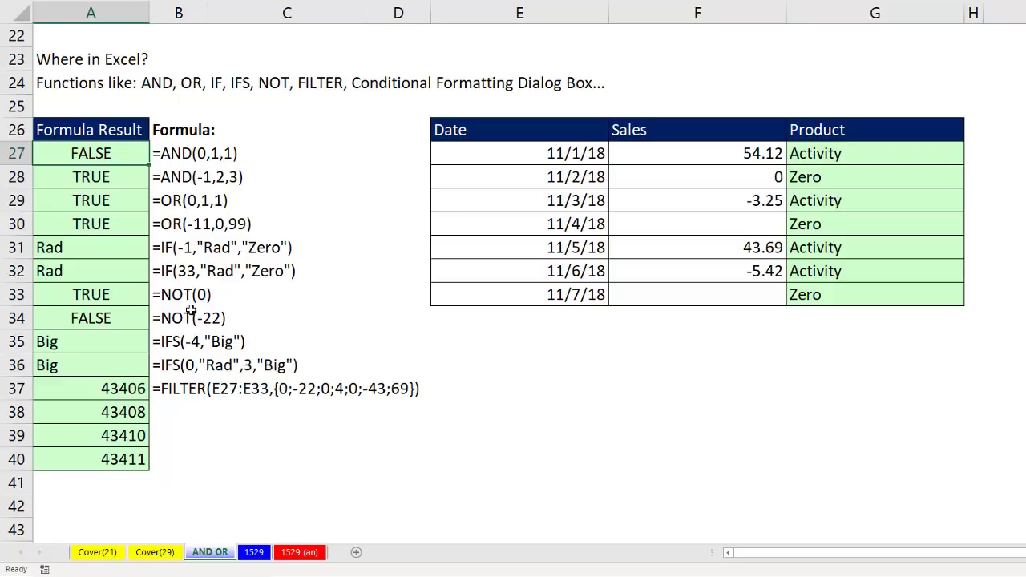
double_click(124, 391)
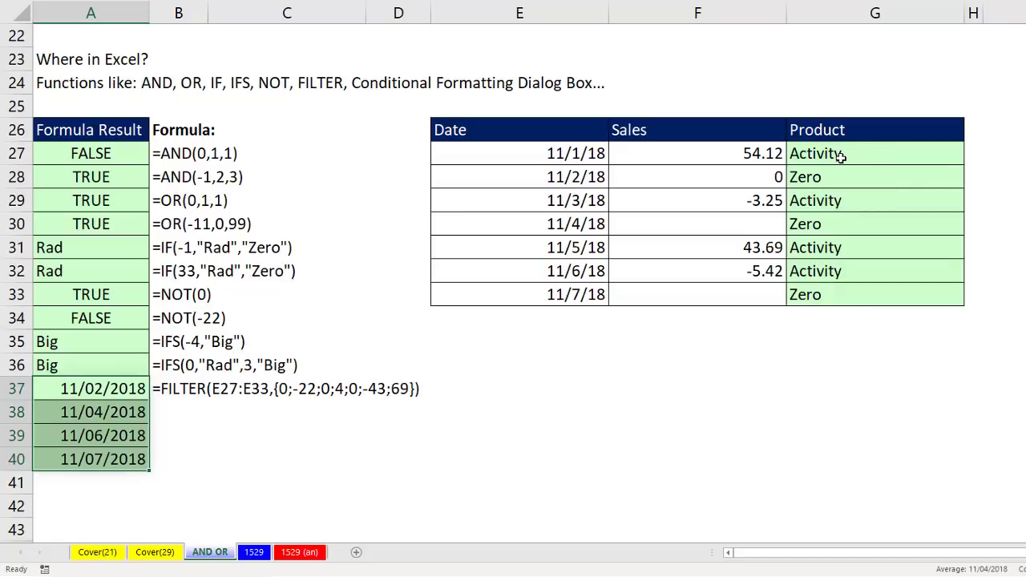
- Examine the non-zero, zero and empty Sales entries in F27:F33
click(752, 159)
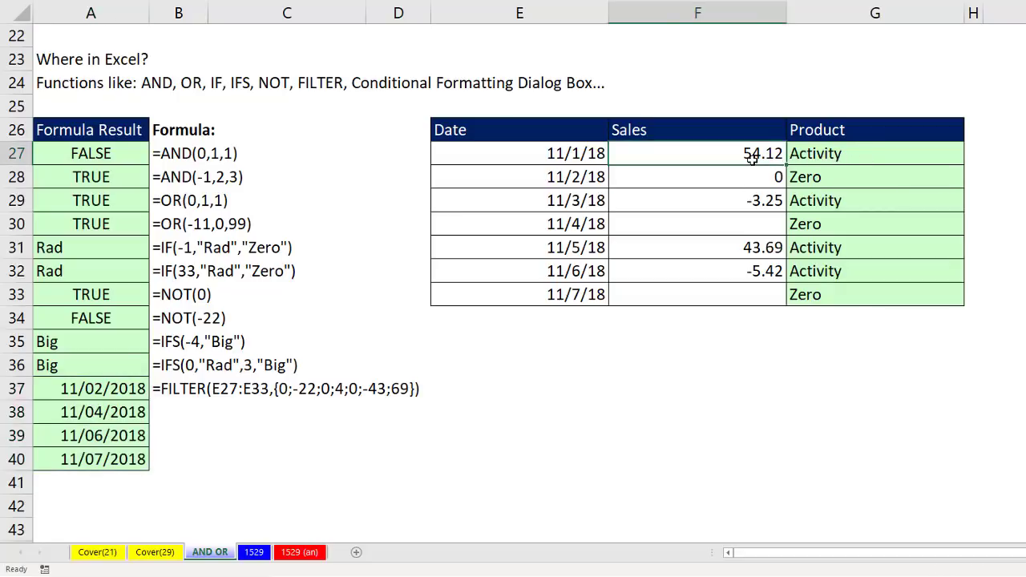
click(735, 204)
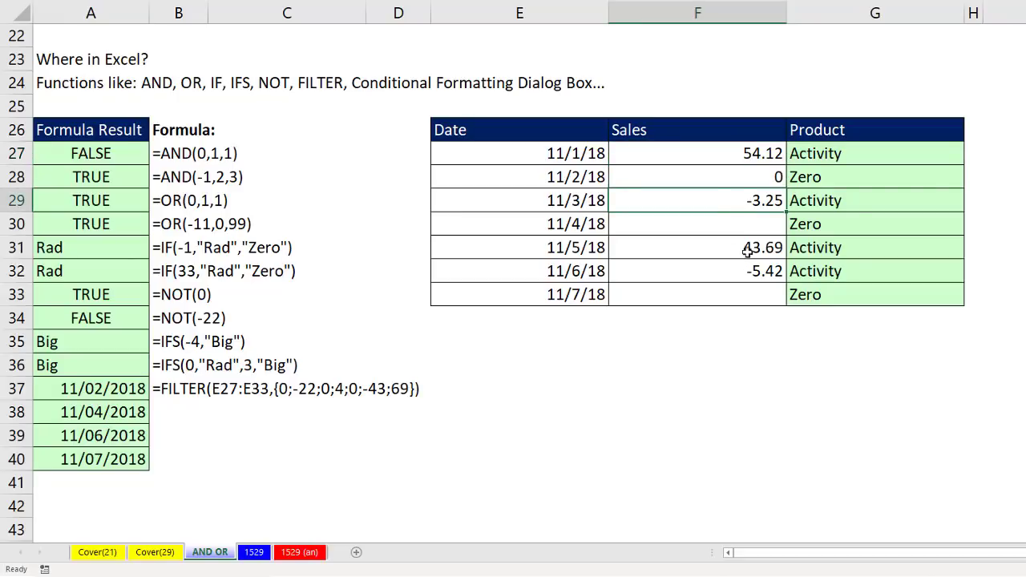
click(736, 176)
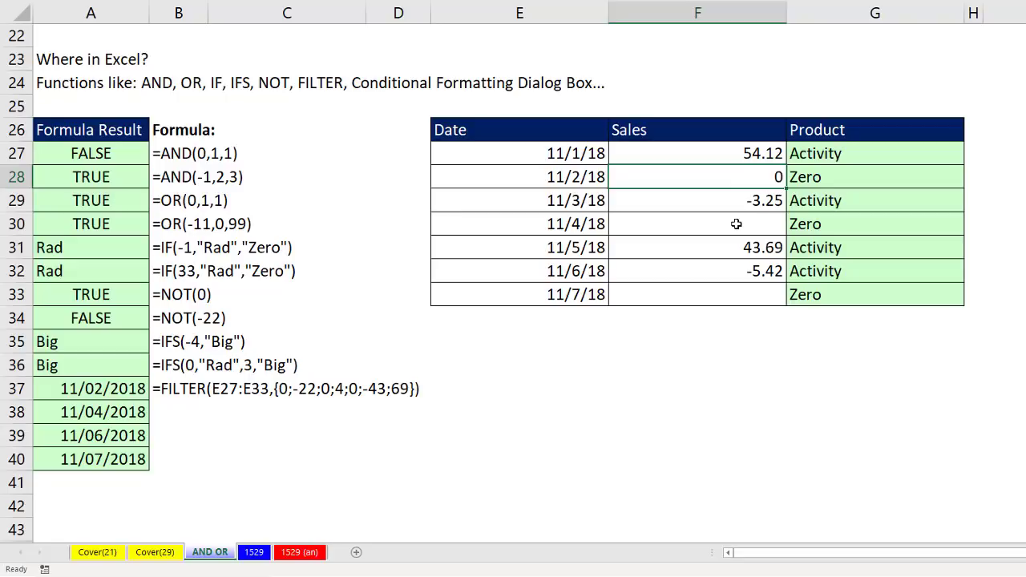
click(736, 224)
click(742, 294)
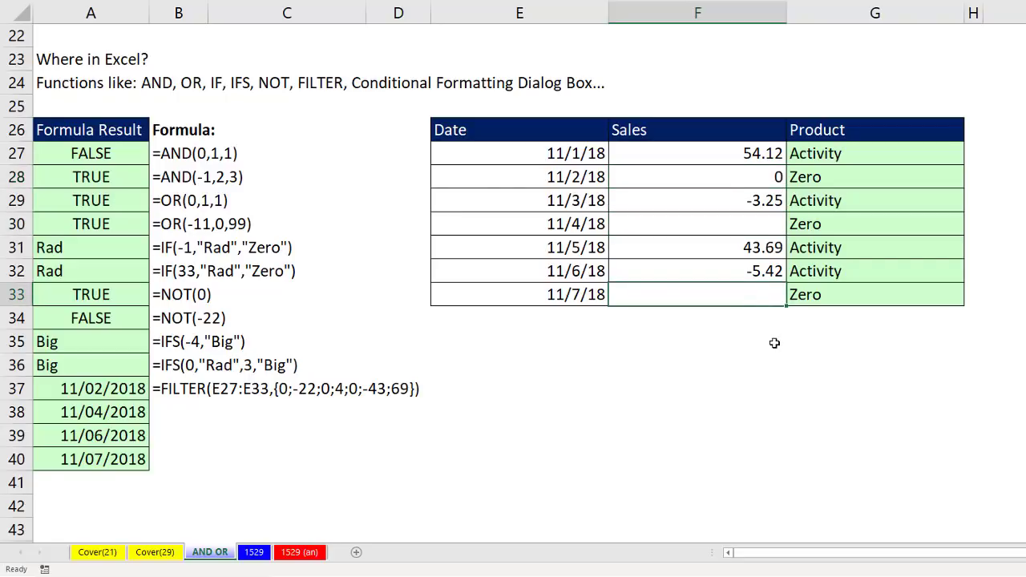
- Inspect the logical_test argument of the IF formula in G27, re-enter the formula and fill it down to G33
double_click(847, 153)
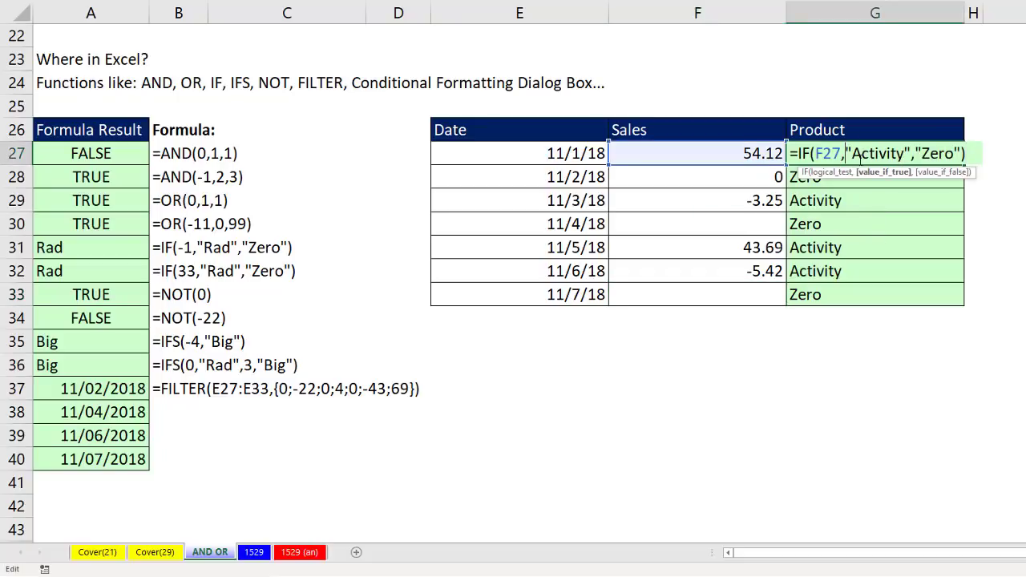
click(830, 174)
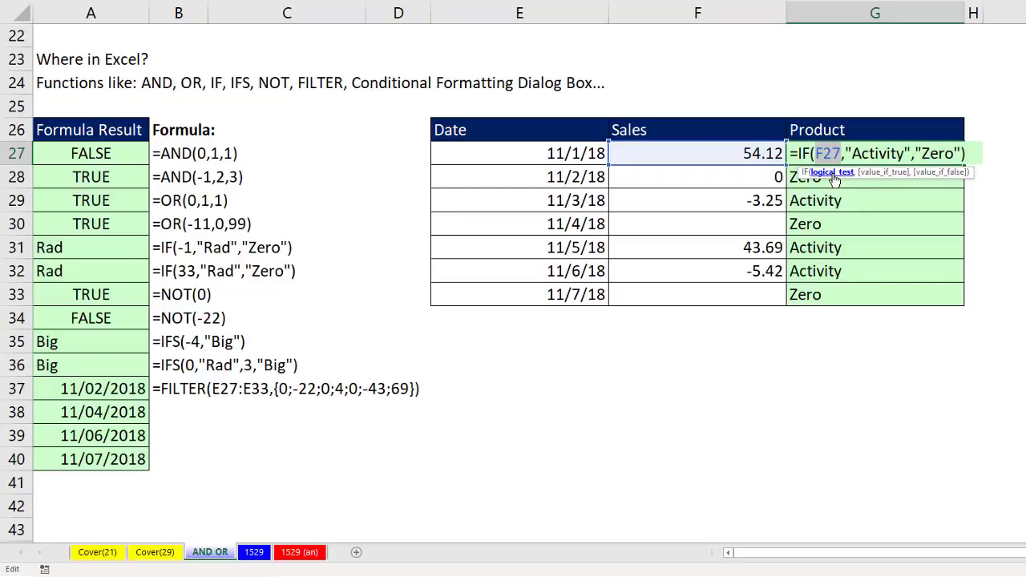
key(ctrl+Return)
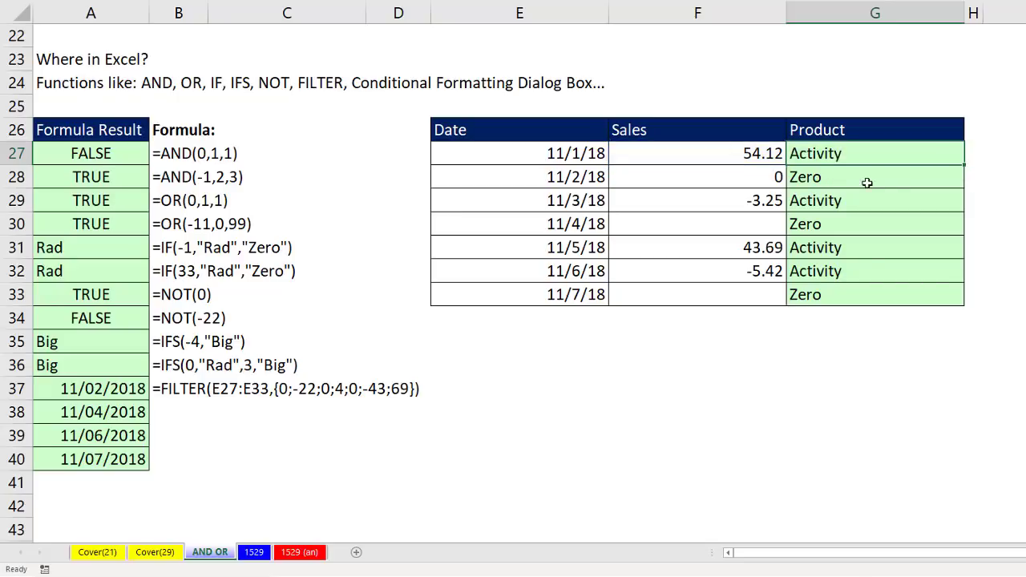
double_click(964, 163)
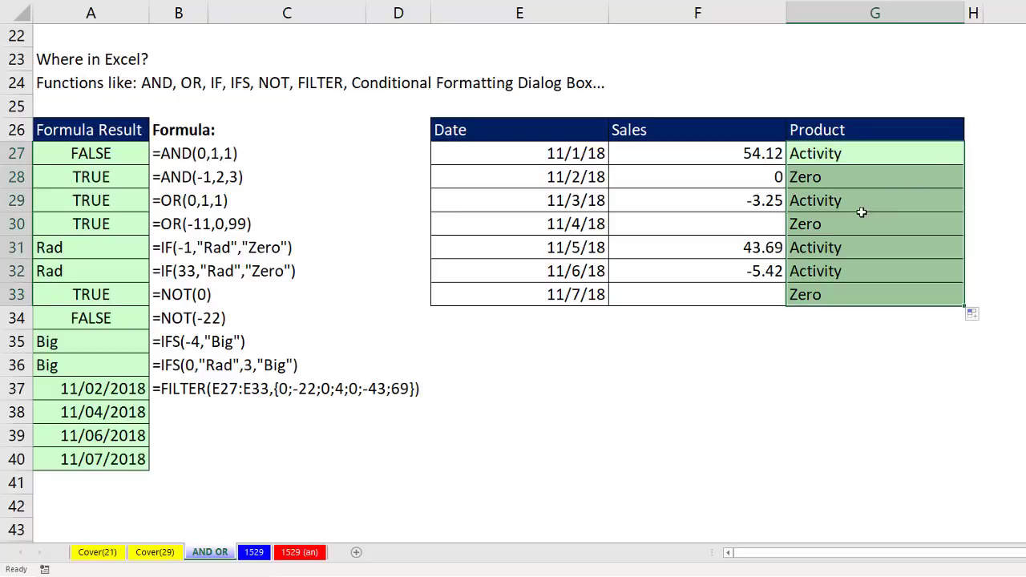
- Check the logical test and the value returned for TRUE in the IF formula in G29
double_click(832, 202)
double_click(830, 201)
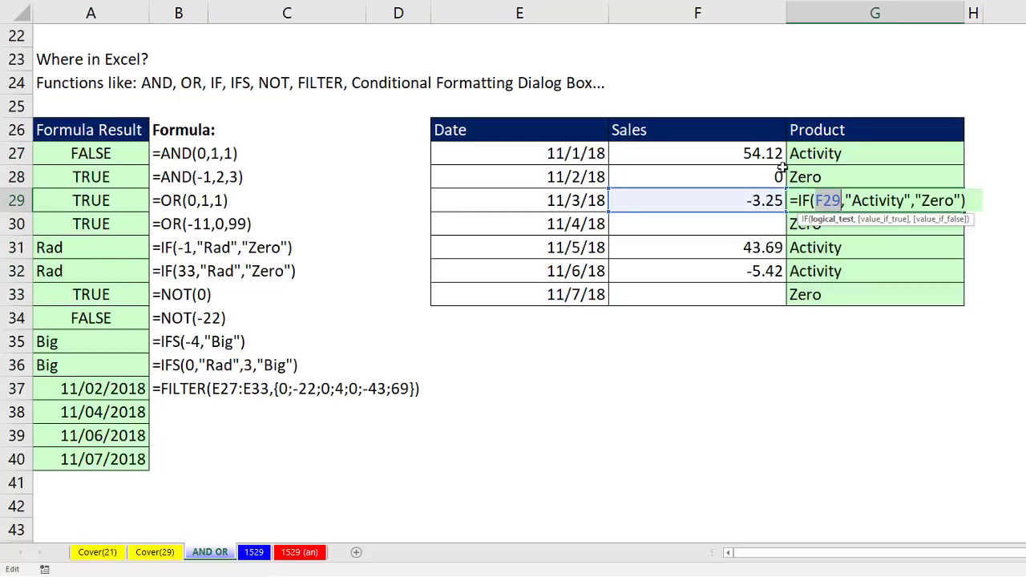
double_click(879, 200)
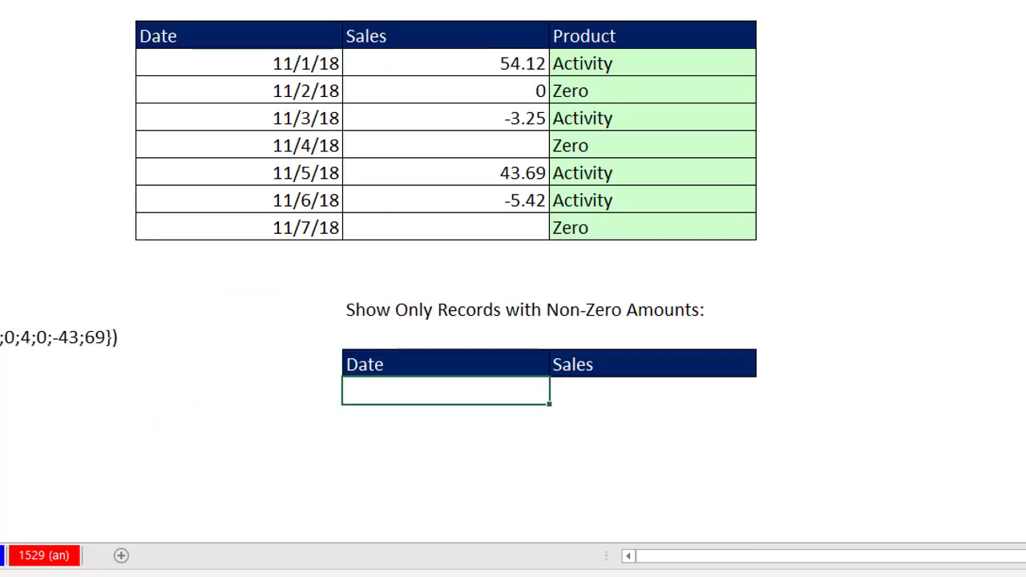
- Enter =FILTER(E27:F33,F27:F33) in the first Date cell under Show Only Records with Non-Zero Amounts
text(=fil)
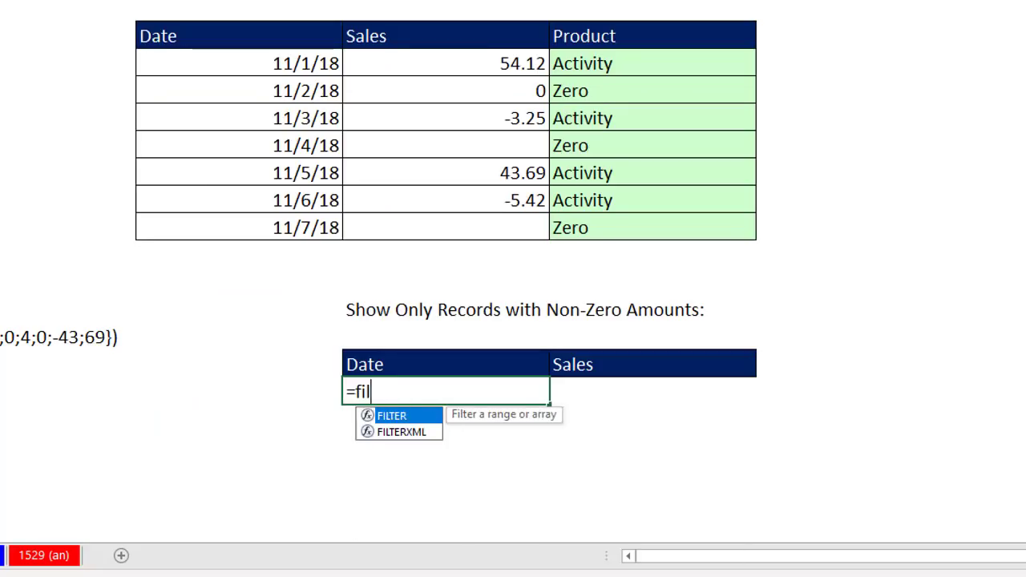
key(Tab)
drag(244, 61, 472, 239)
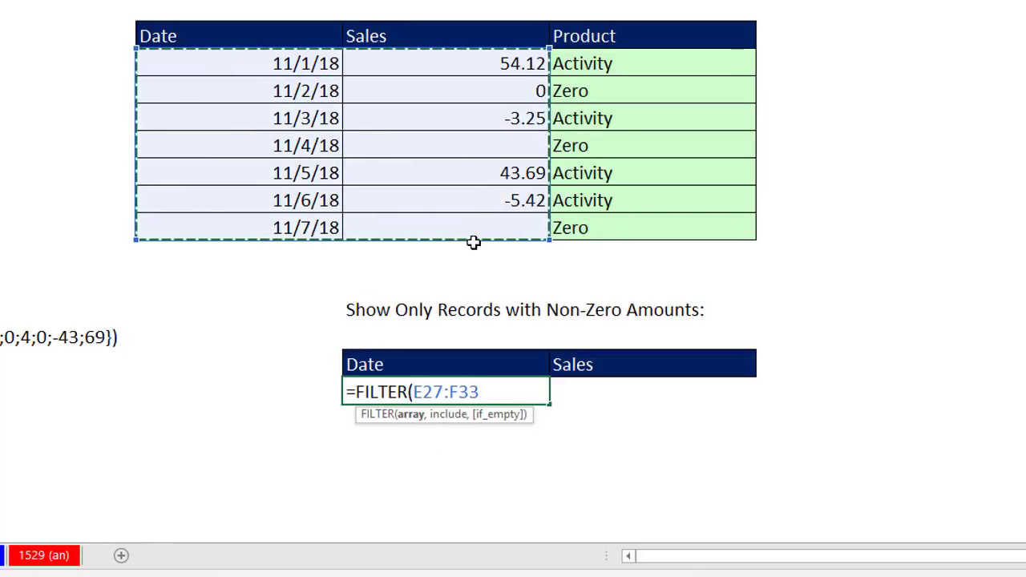
text(,)
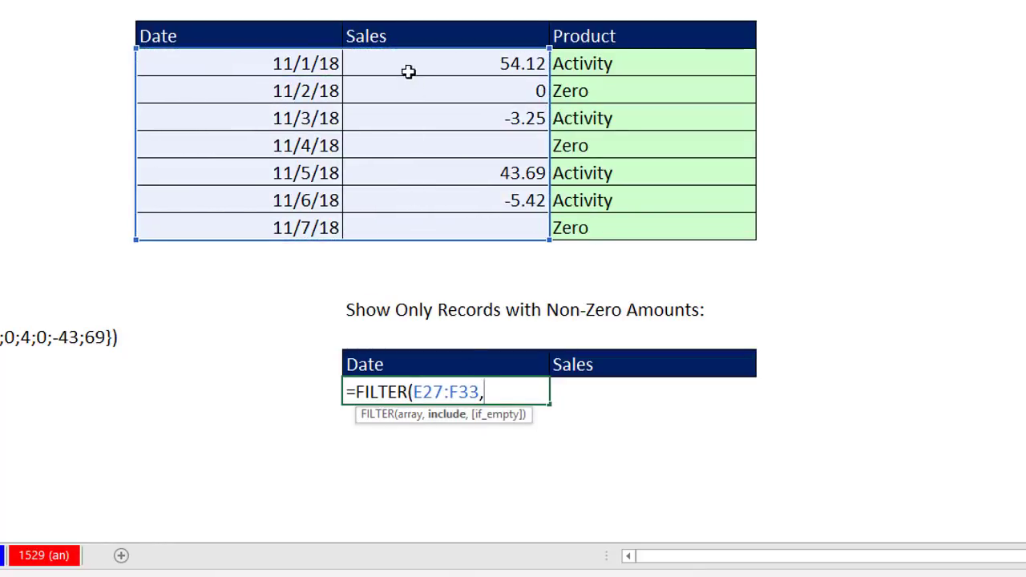
drag(404, 62, 409, 234)
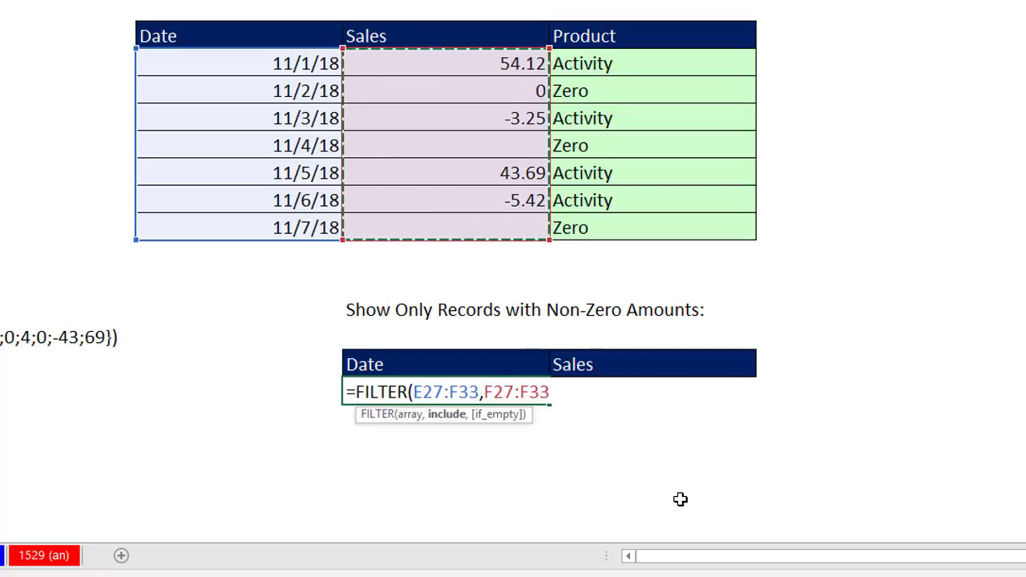
text())
key(Return)
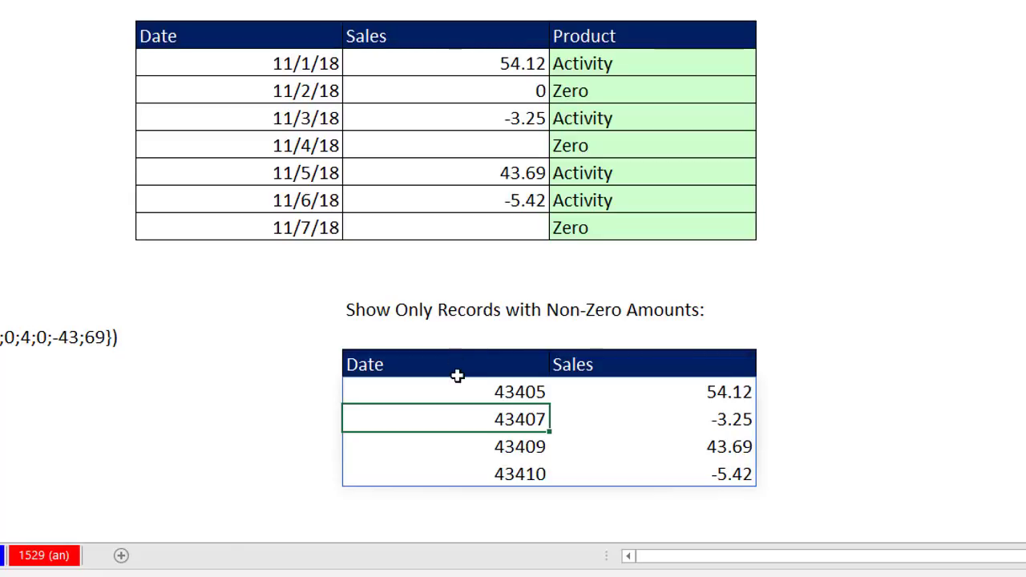
- Format the filtered Date results as MM/DD/YYYY dates and inspect the include argument of their FILTER formula
drag(456, 392, 476, 473)
click(490, 392)
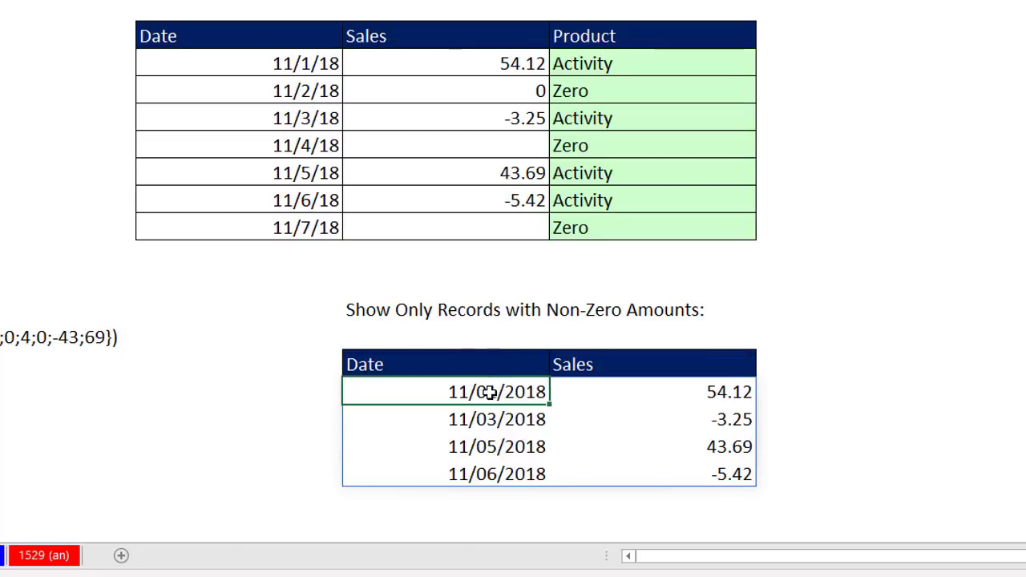
double_click(472, 392)
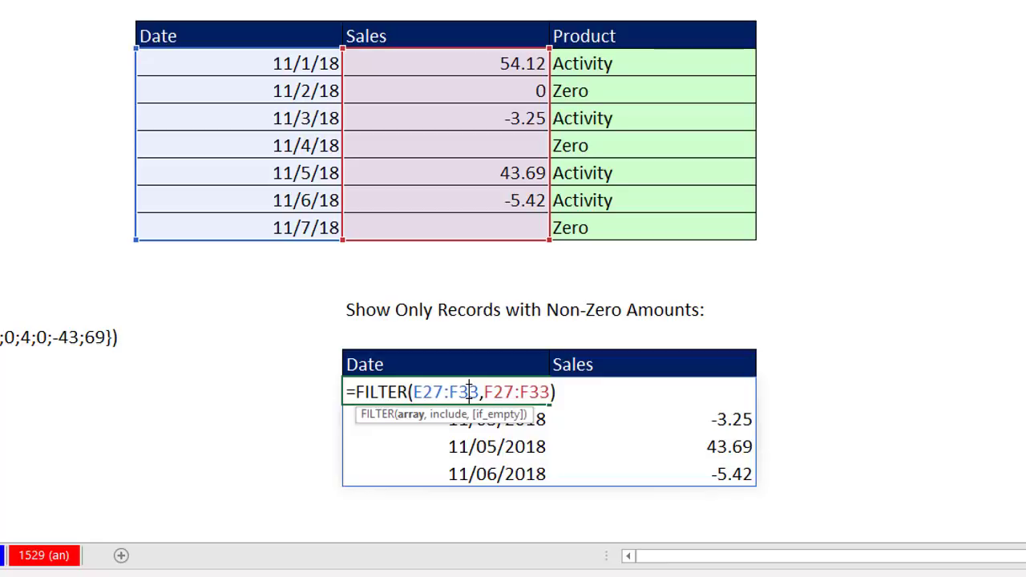
click(449, 414)
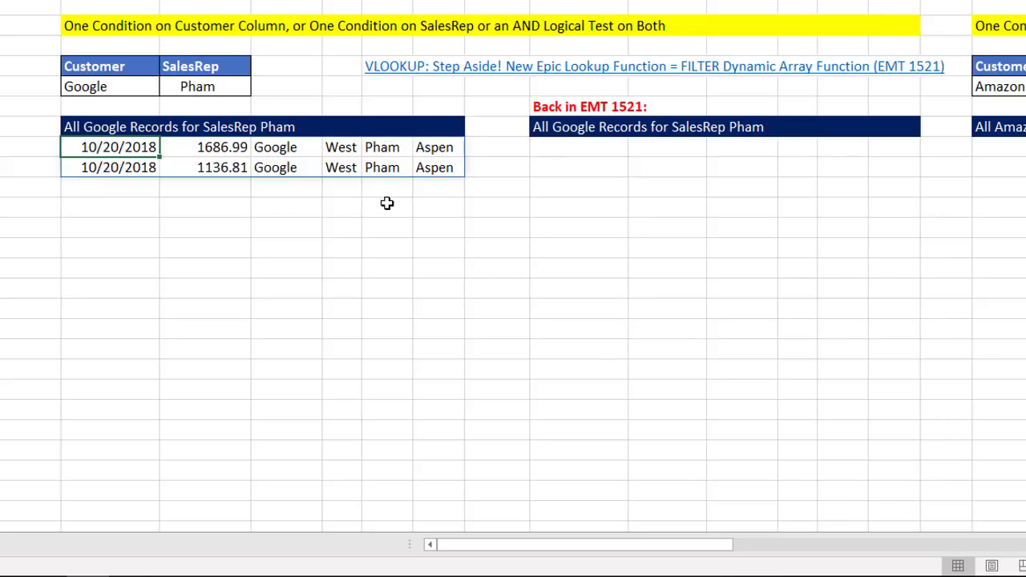
- Clear the SalesRep criterion beside the Google customer criterion, above the filtered records
click(192, 88)
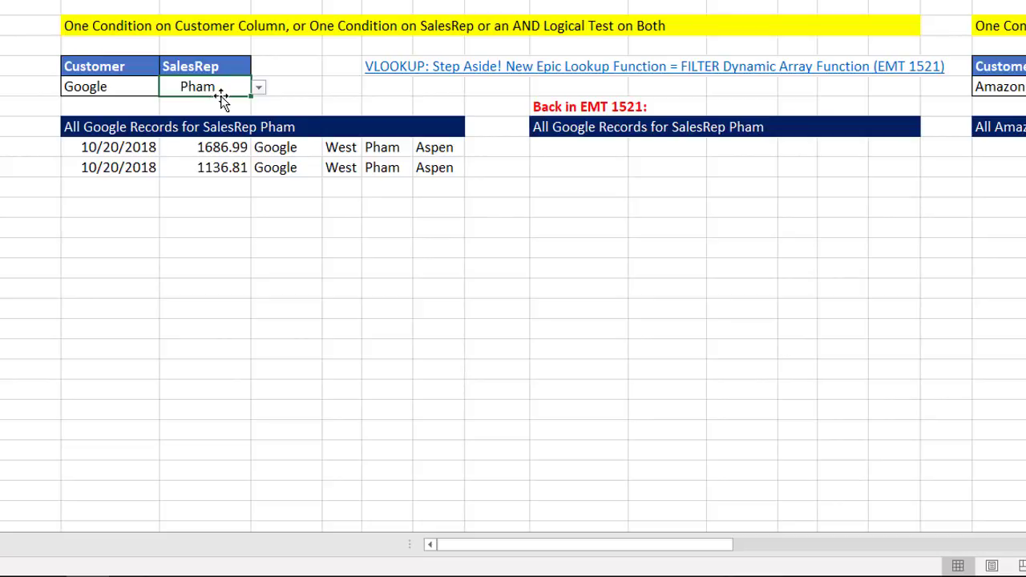
key(Delete)
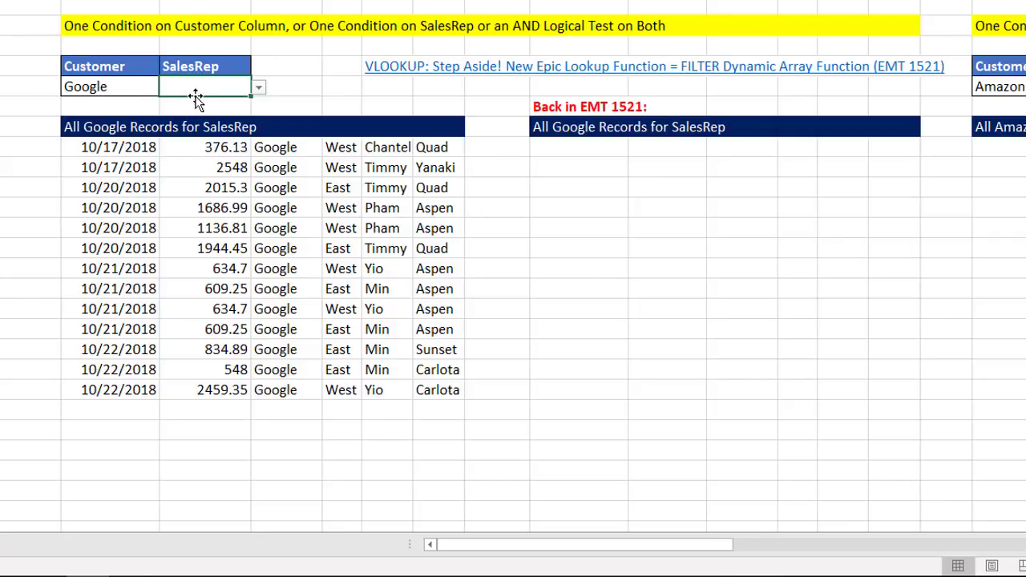
- Set the SalesRep criterion to the rep shown on the 10/20/2018 Google records for the Aspen product
click(258, 86)
click(200, 136)
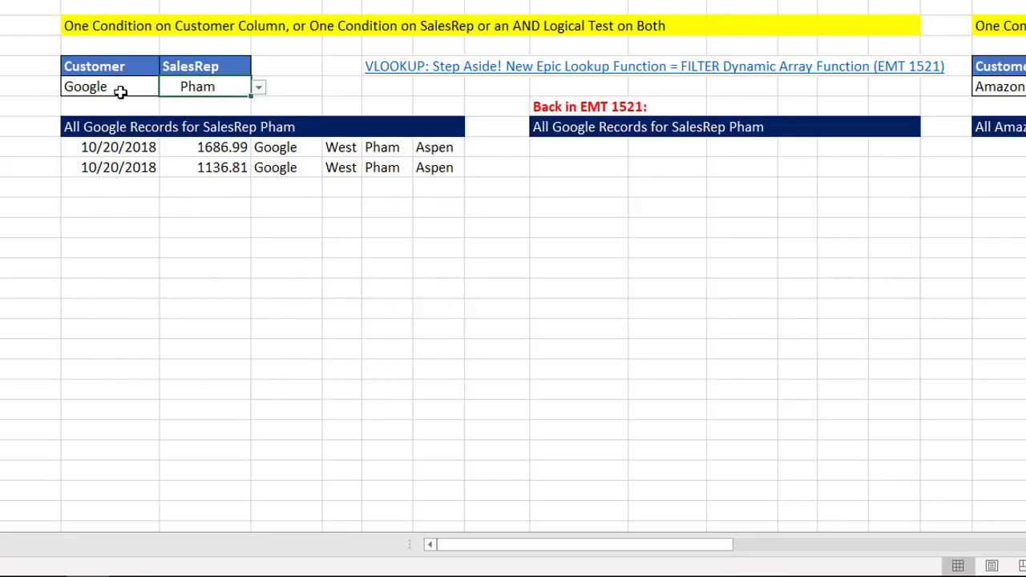
- Try filtering by the SalesRep alone by clearing the Customer criterion, and undo the clearing
click(121, 91)
key(Delete)
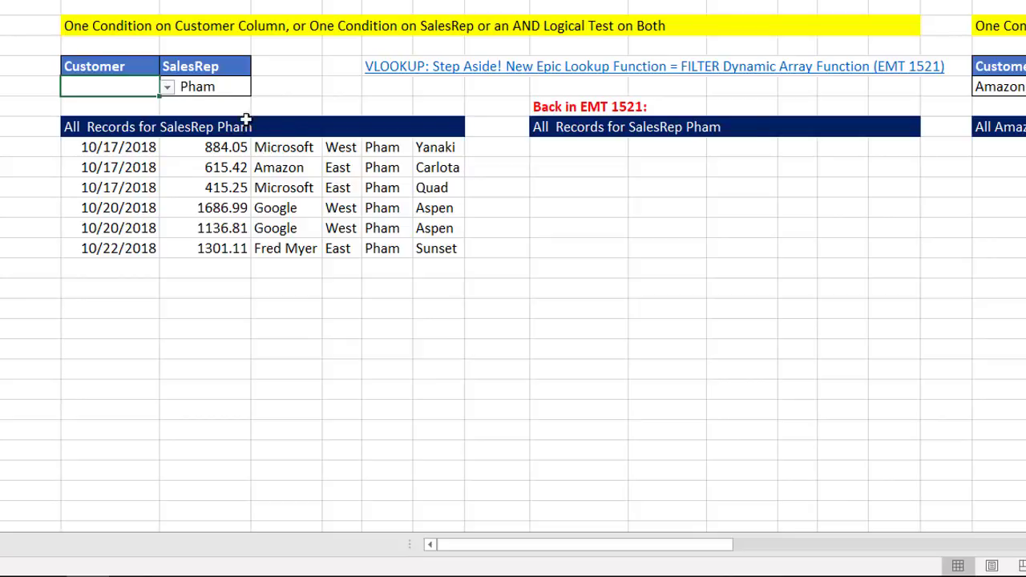
key(ctrl+z)
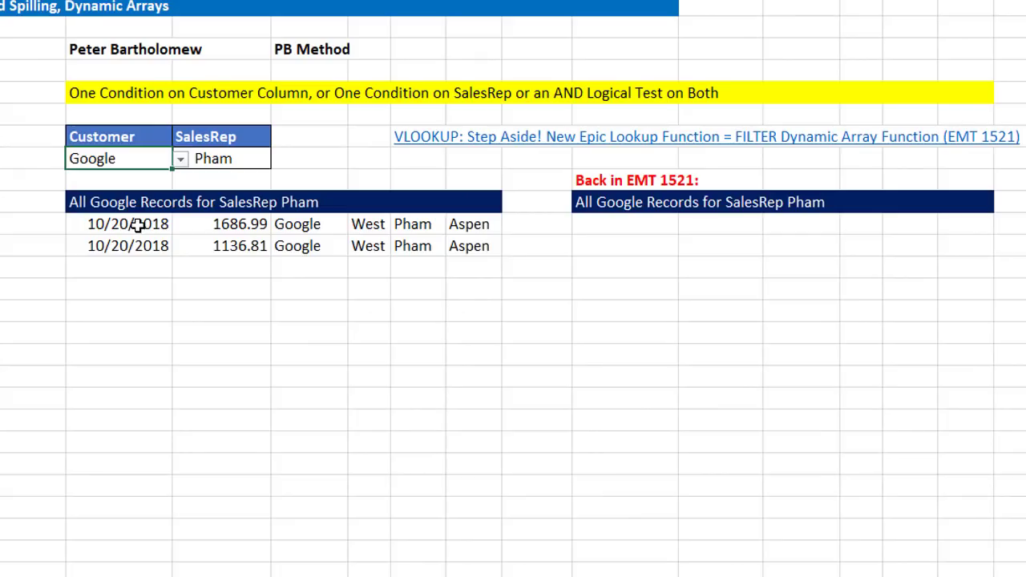
- Inspect the existing formula for the filtered Google records and move it to the first cell below the heading under Back in EMT 1521
click(138, 225)
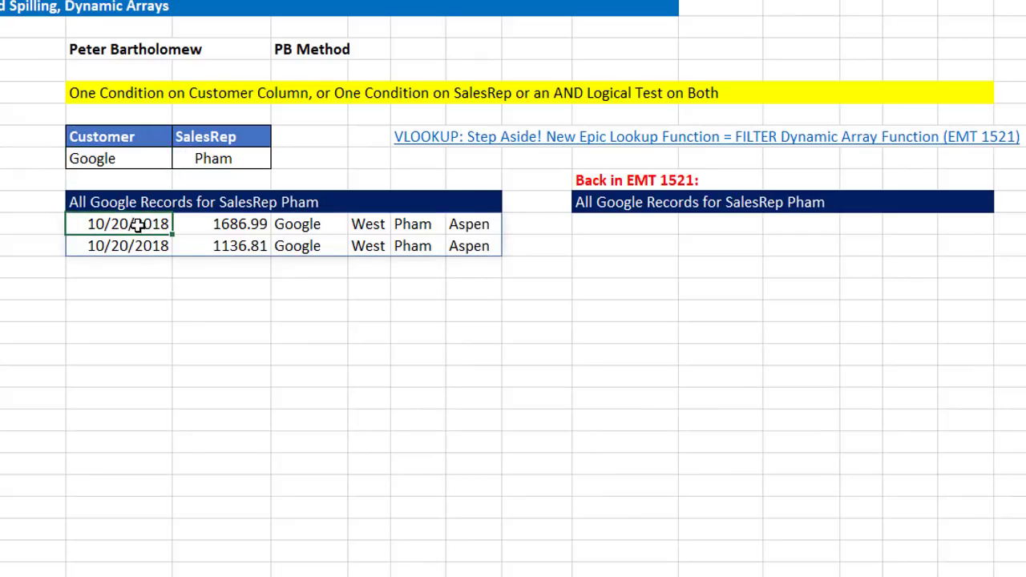
double_click(138, 224)
key(Escape)
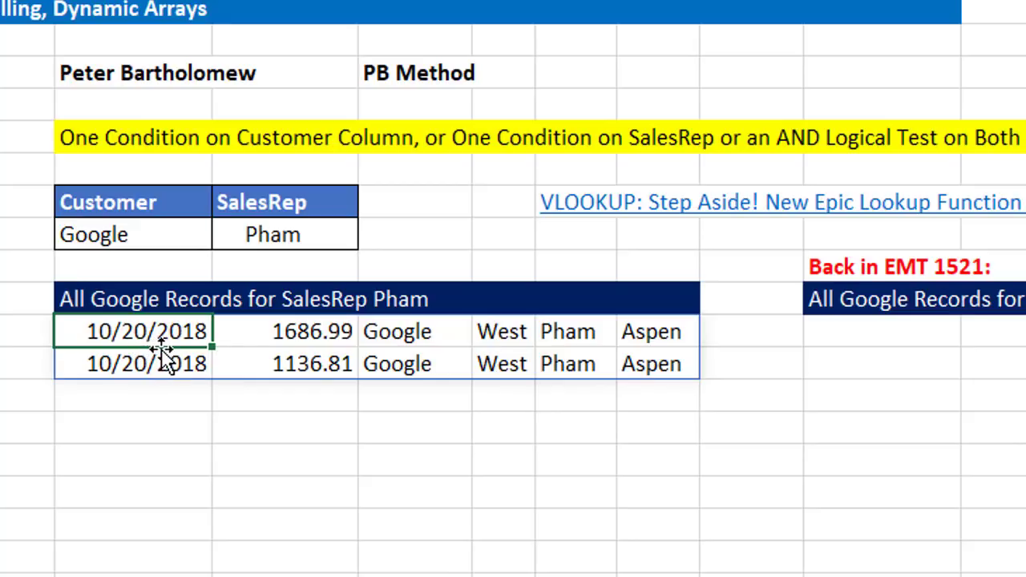
drag(161, 350, 830, 340)
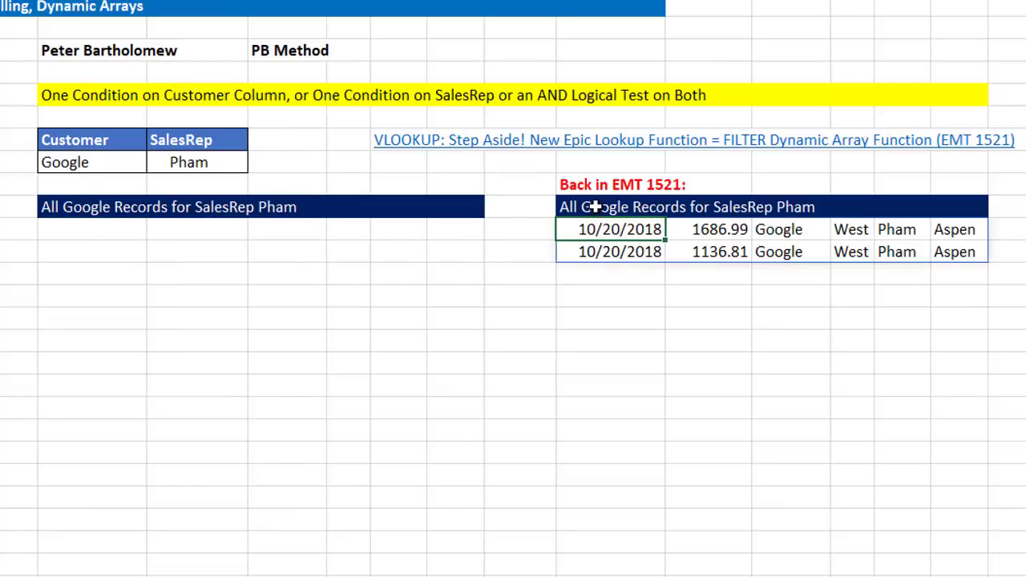
- Enter =(LookupTableAnswer[Customer]=H9) in the emptied first cell below the records heading under the criteria
click(104, 237)
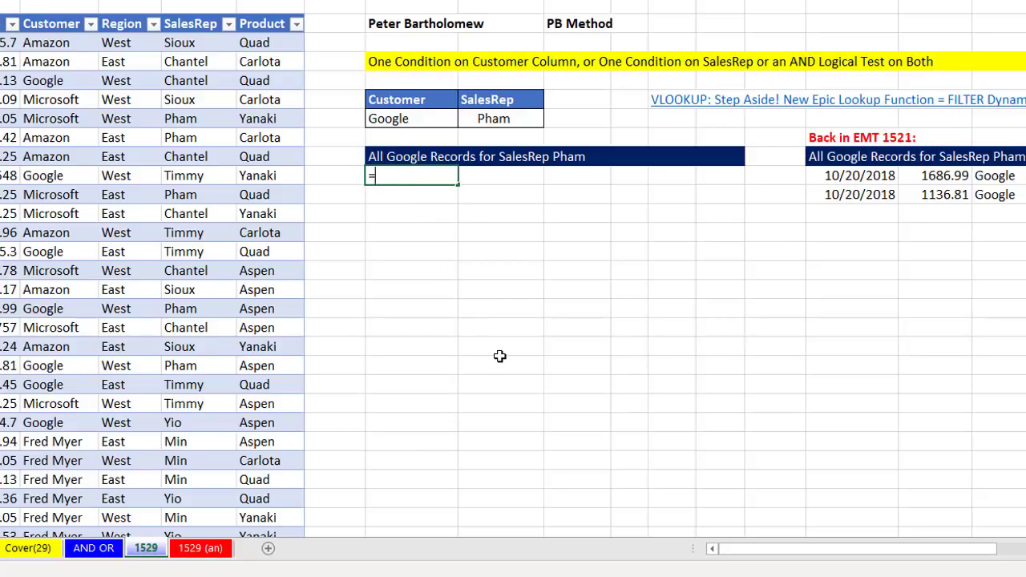
text(=()
click(52, 13)
text(=)
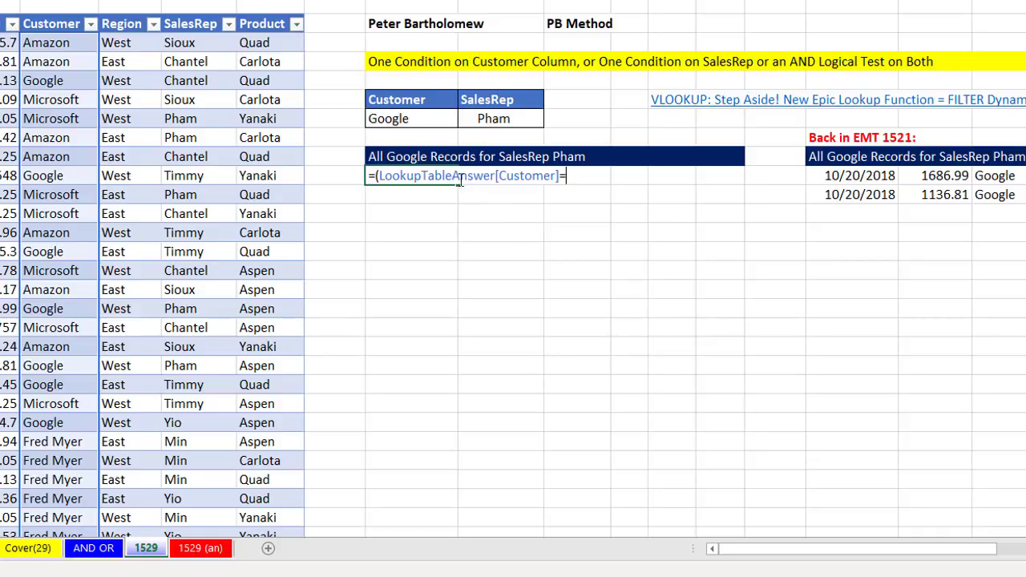
click(416, 121)
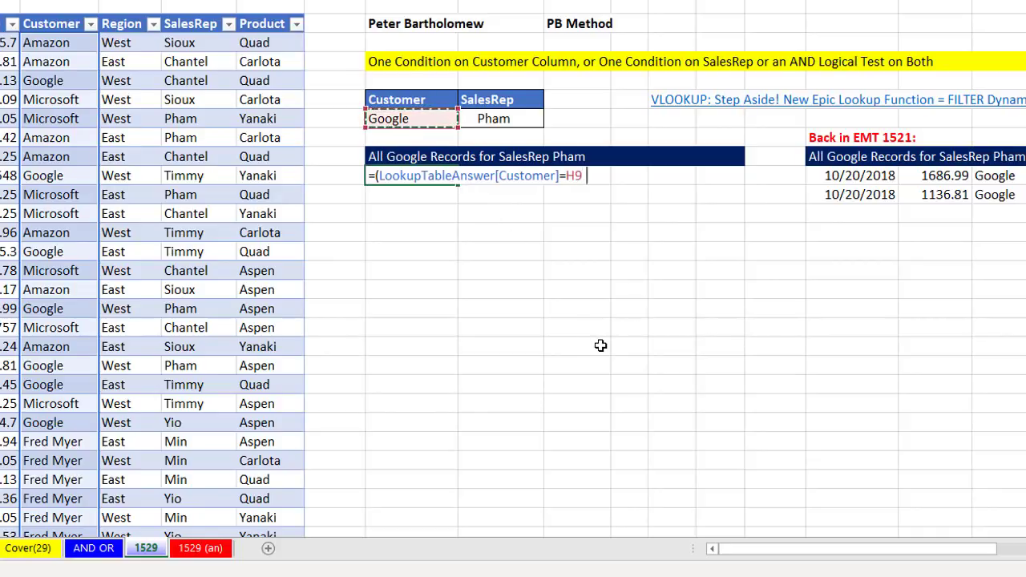
text())
key(Return)
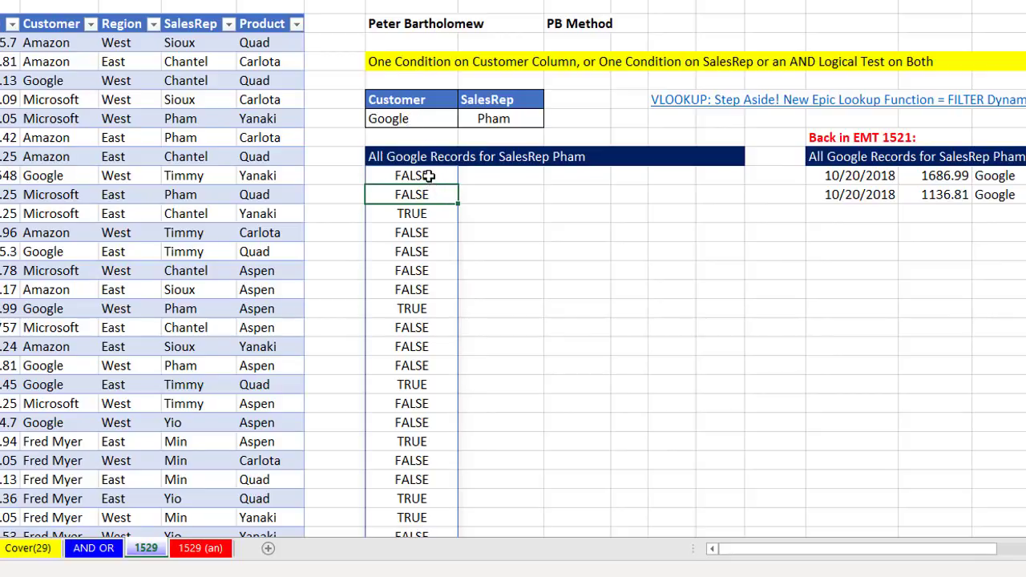
- Clear the Customer criterion in H9 to test the comparison against an empty cell
key(Up)
key(Up)
key(Up)
key(Up)
key(Delete)
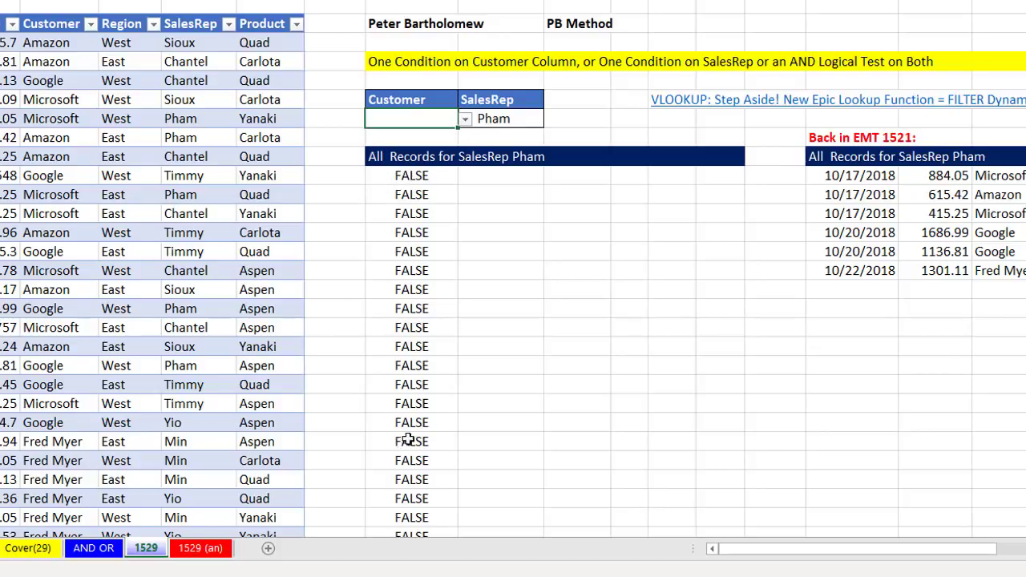
- Extend the Customer test formula with an OR condition for an empty criterion: =ISBLANK(H9)+(LookupTableAnswer[Customer]=H9)
double_click(376, 181)
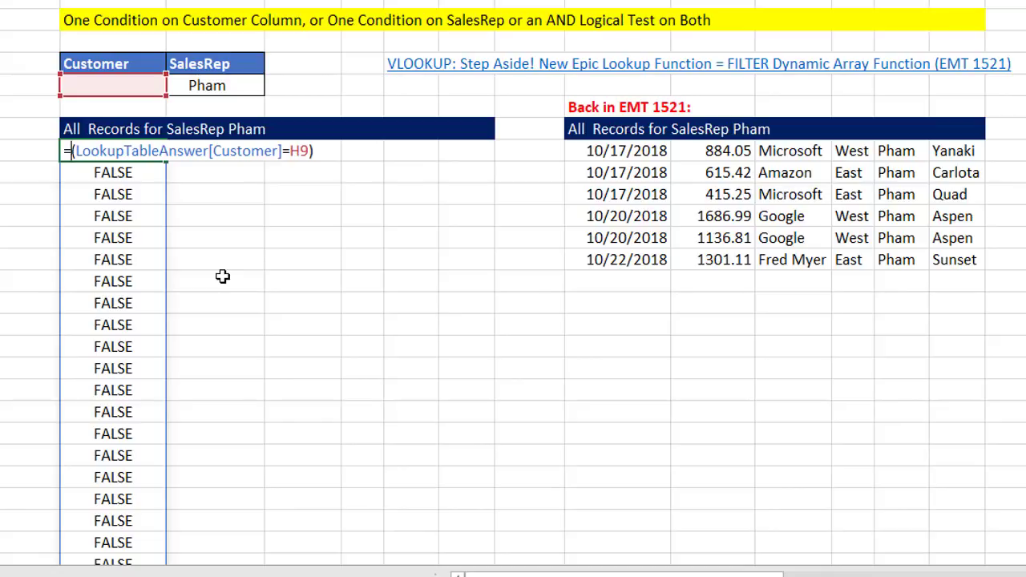
text(isb)
key(Tab)
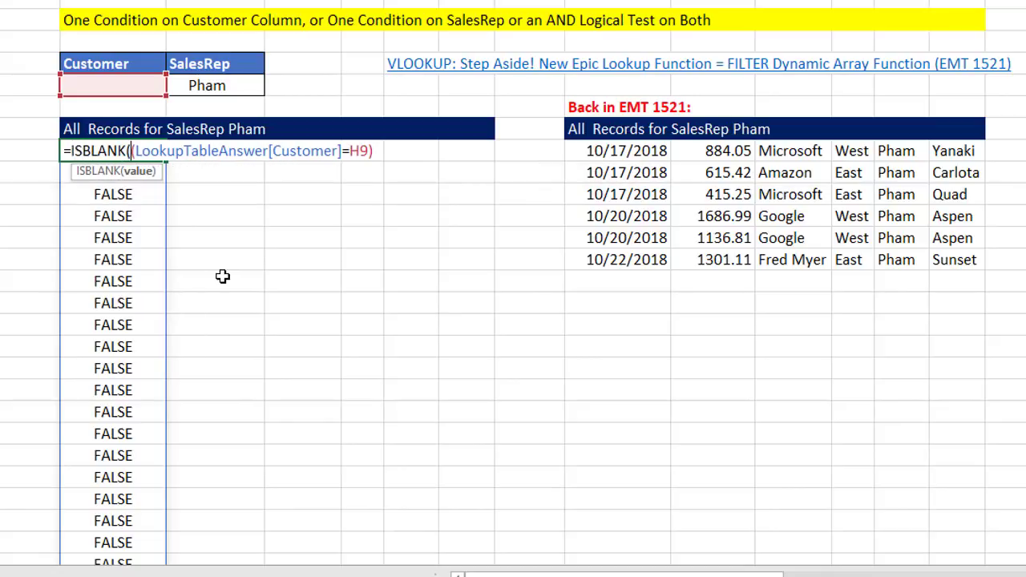
key(Up)
key(Up)
key(Up)
key(Up)
text())
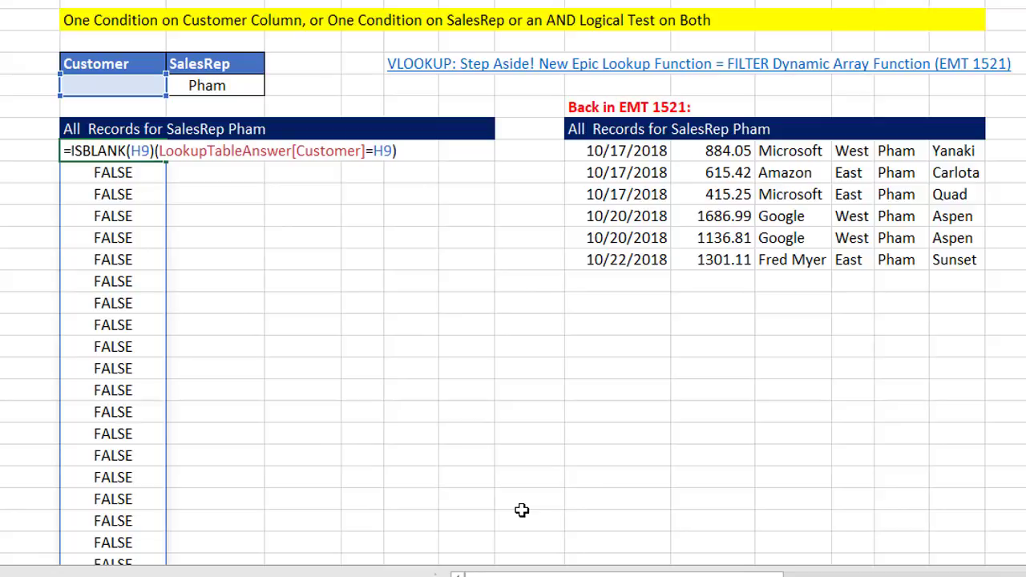
text(+)
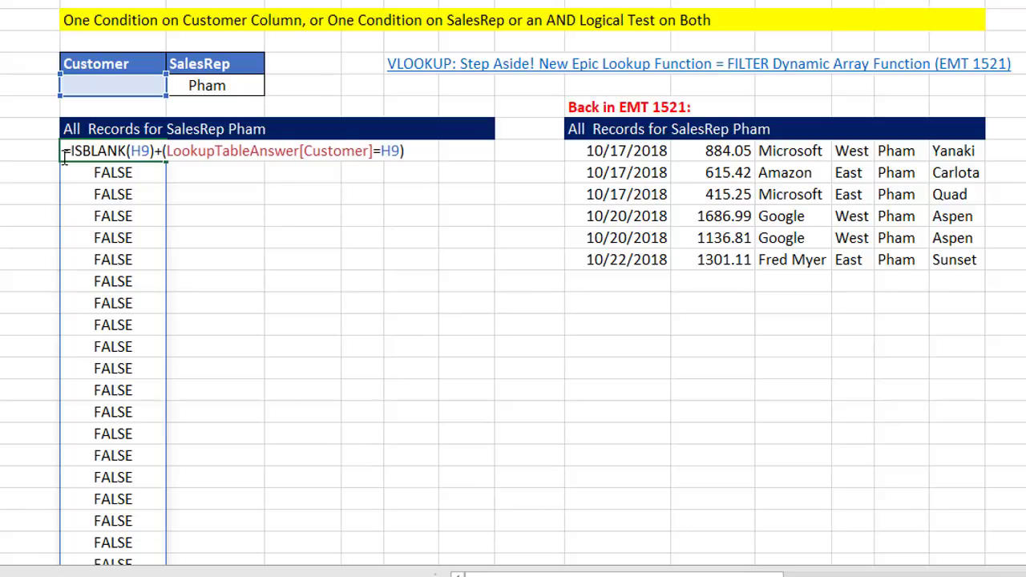
- Evaluate the Customer comparison part inside the formula, restore its expression, and enter the formula
drag(71, 150, 153, 151)
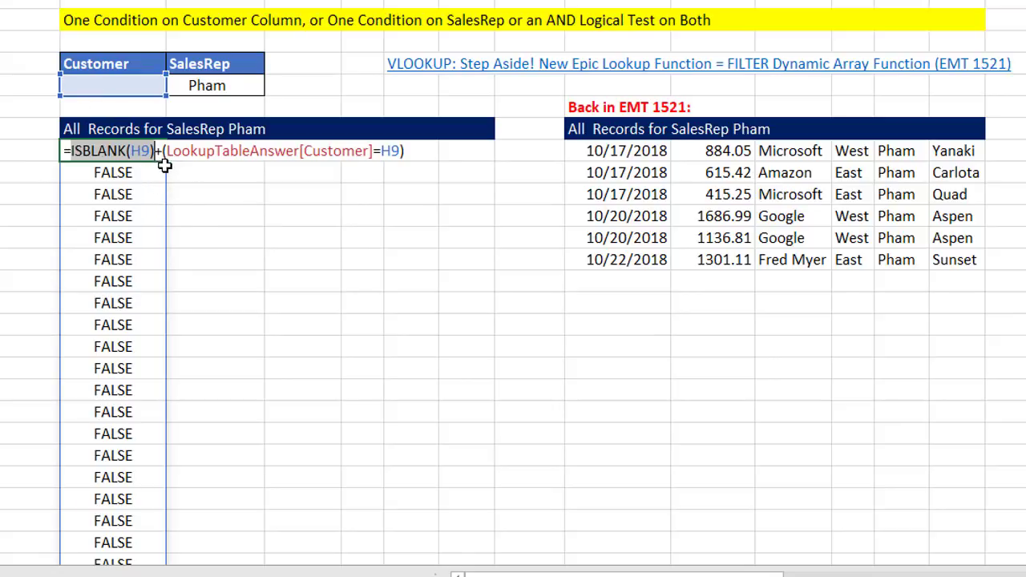
drag(161, 154, 478, 161)
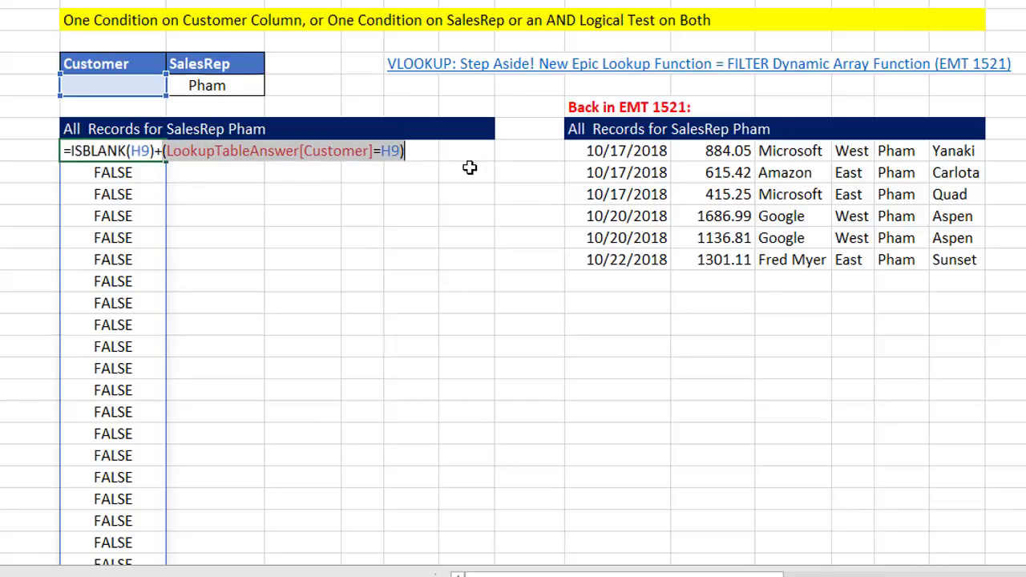
key(F9)
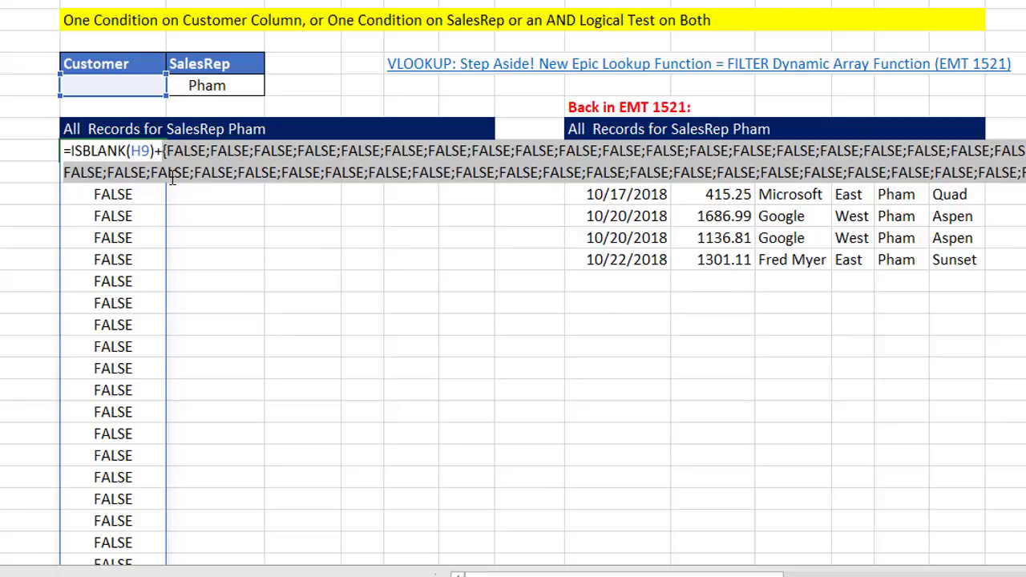
key(ctrl+z)
key(Return)
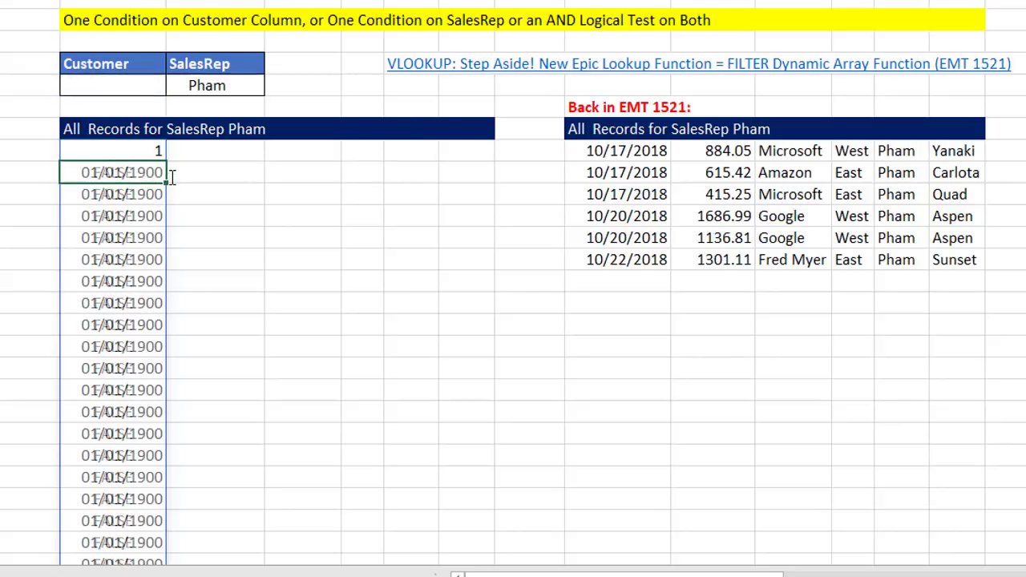
- Apply the General number format to the whole spilled column of Customer test results
click(127, 149)
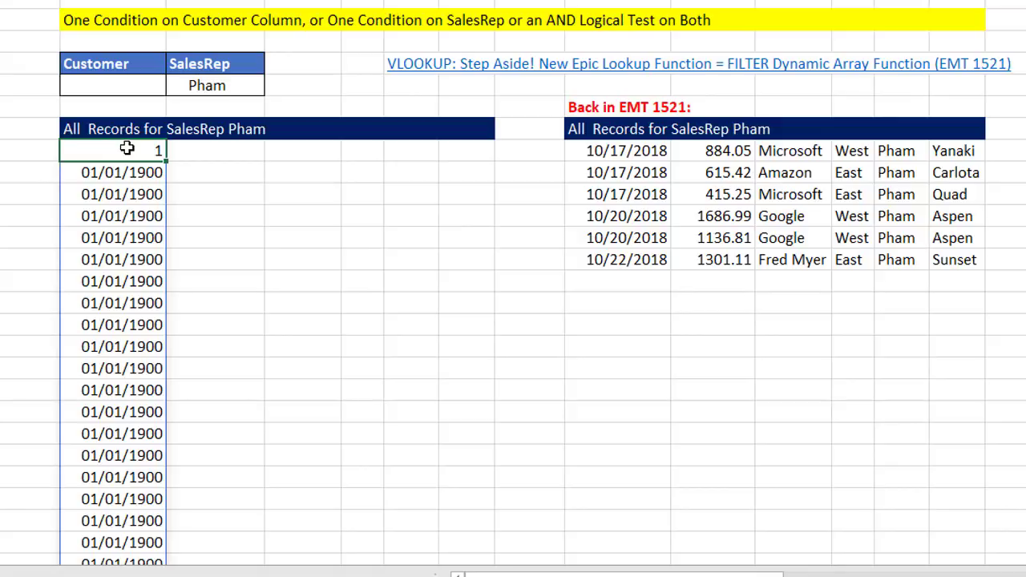
key(ctrl+shift+Down)
key(ctrl+shift+asciitilde)
- Choose Google as the Customer criterion in H9
click(143, 84)
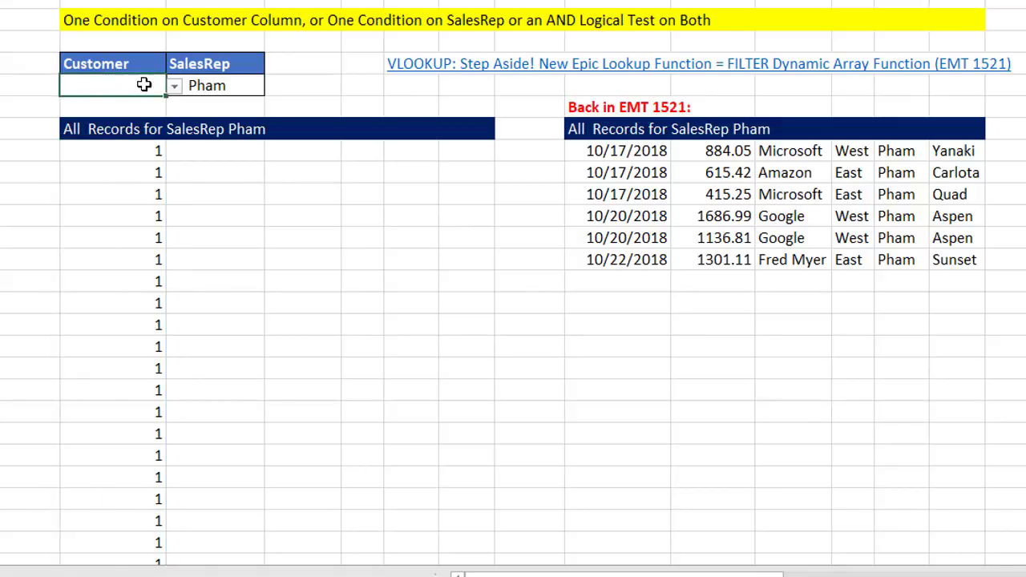
click(174, 85)
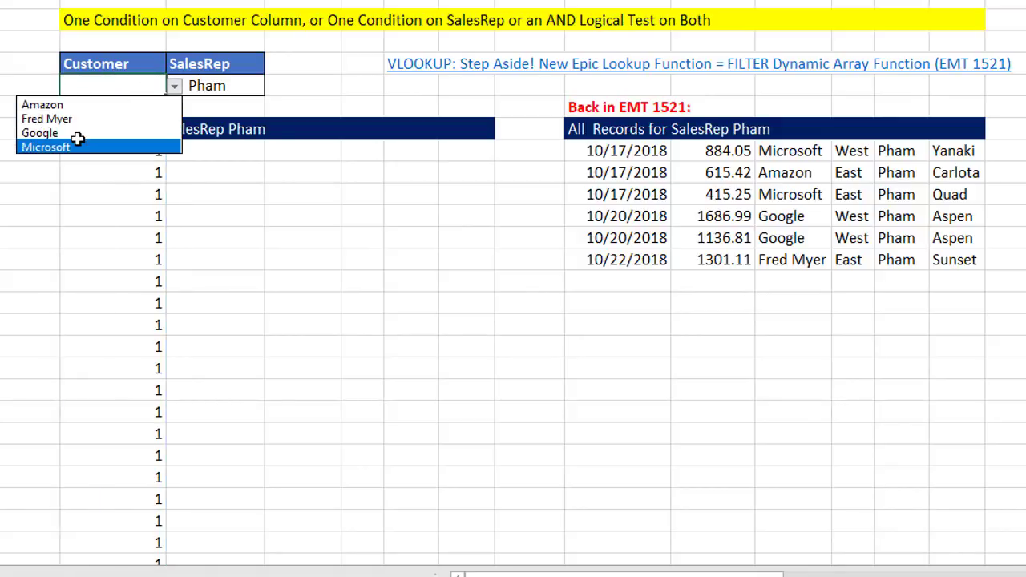
click(75, 133)
- Evaluate the Customer comparison and the ISBLANK(H9) part inside the test formula, leaving the formula as it was
double_click(87, 148)
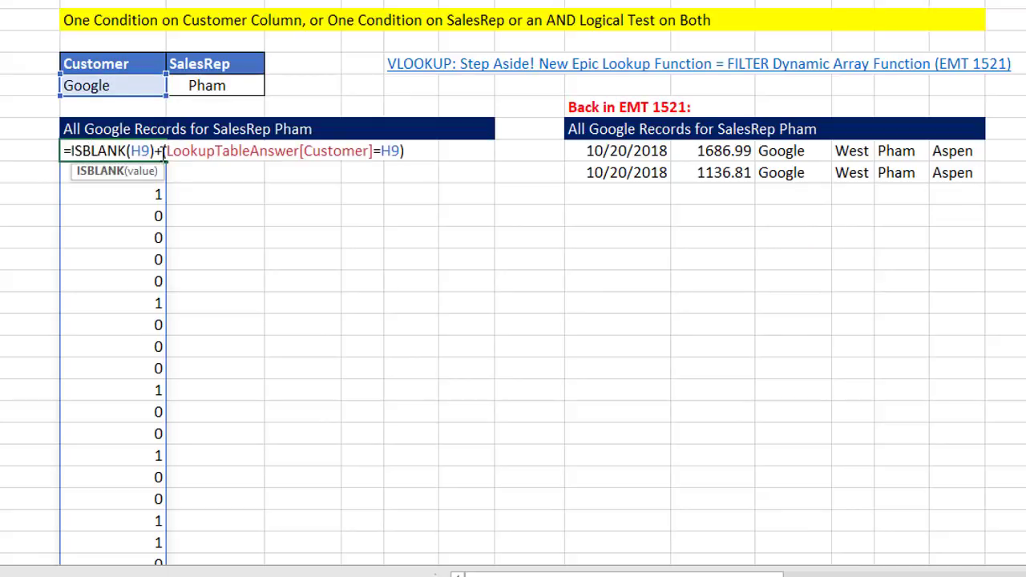
drag(160, 151, 407, 152)
key(F9)
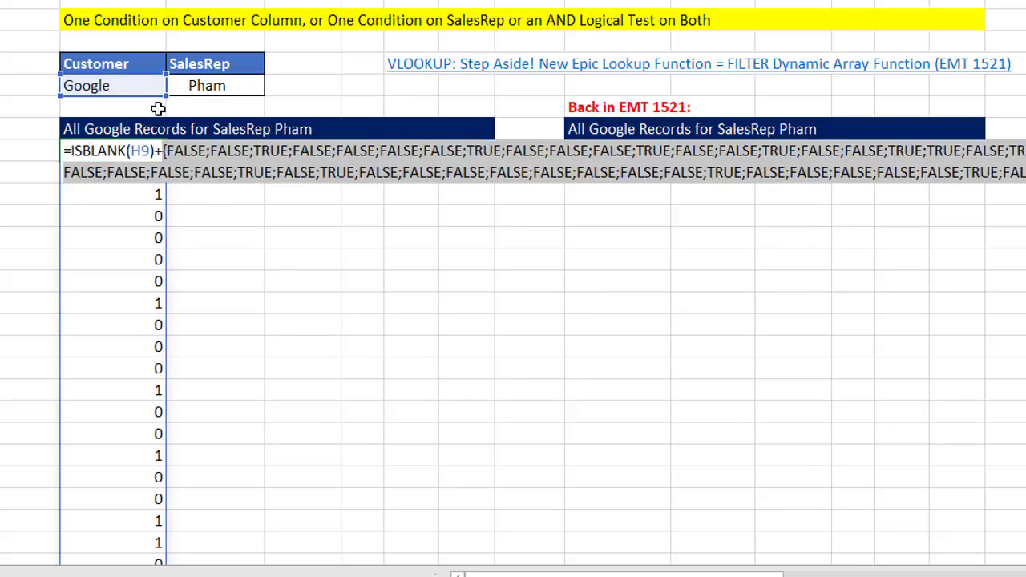
drag(156, 151, 72, 150)
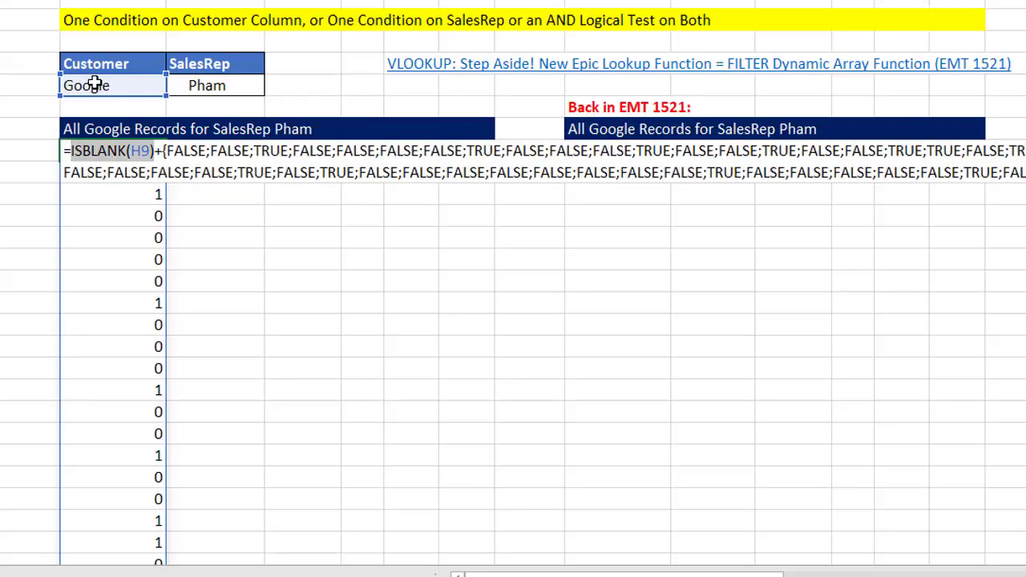
key(F9)
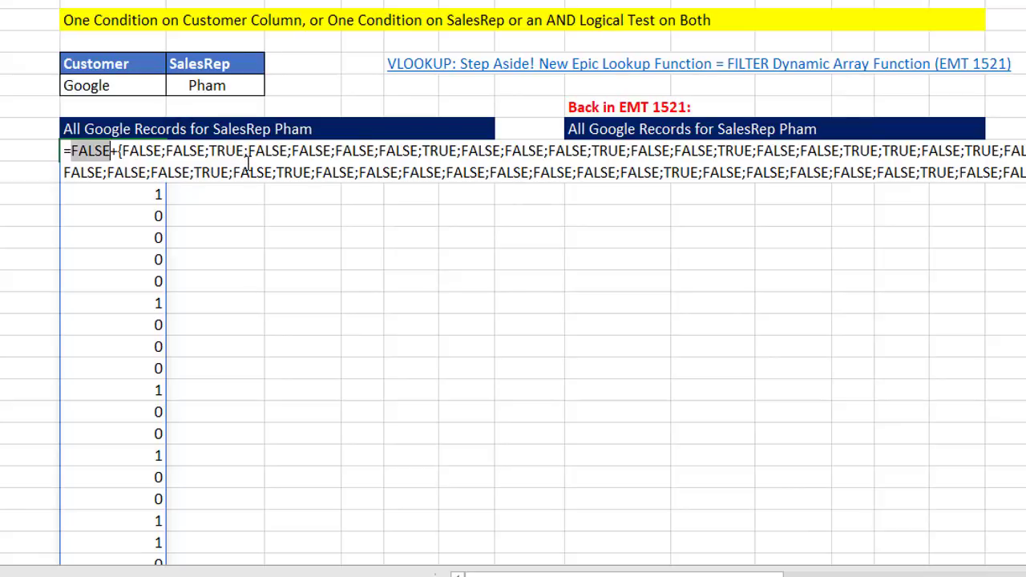
key(Escape)
- Enclose the Customer test in H12 in parentheses and multiply it by a second parenthesized test starting with ISBLANK of I9
click(67, 152)
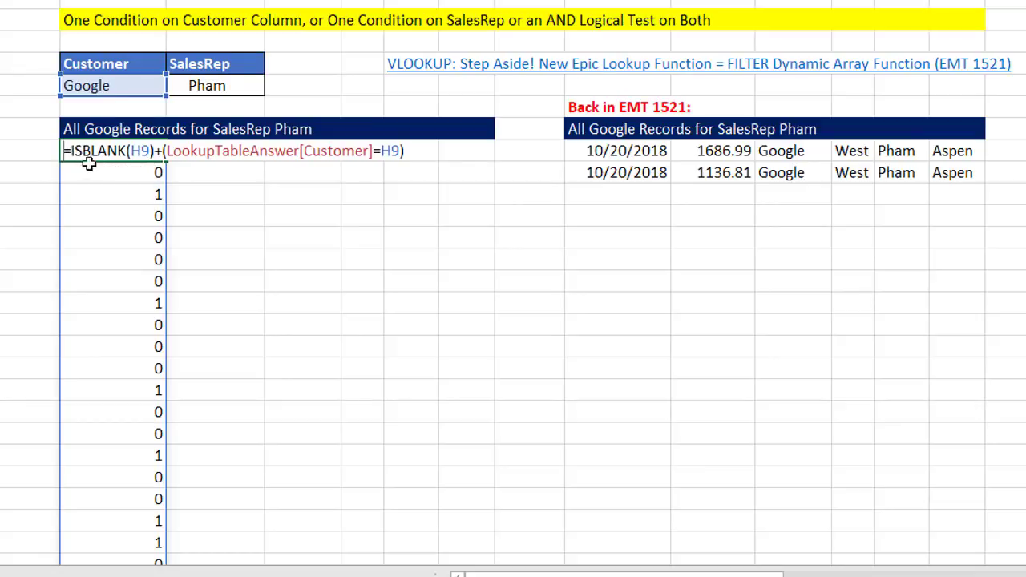
text(()
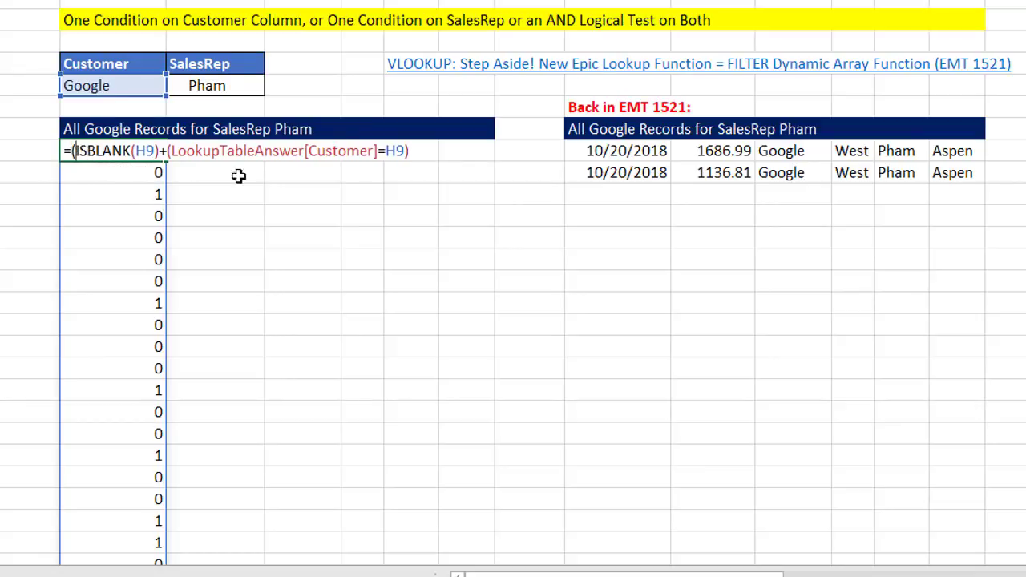
click(431, 153)
text()*(is)
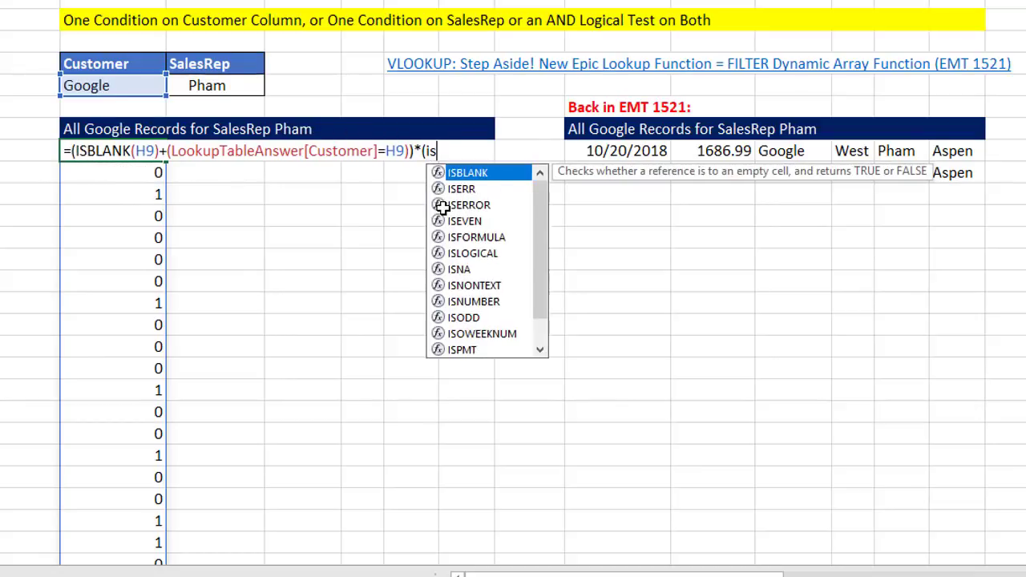
key(Tab)
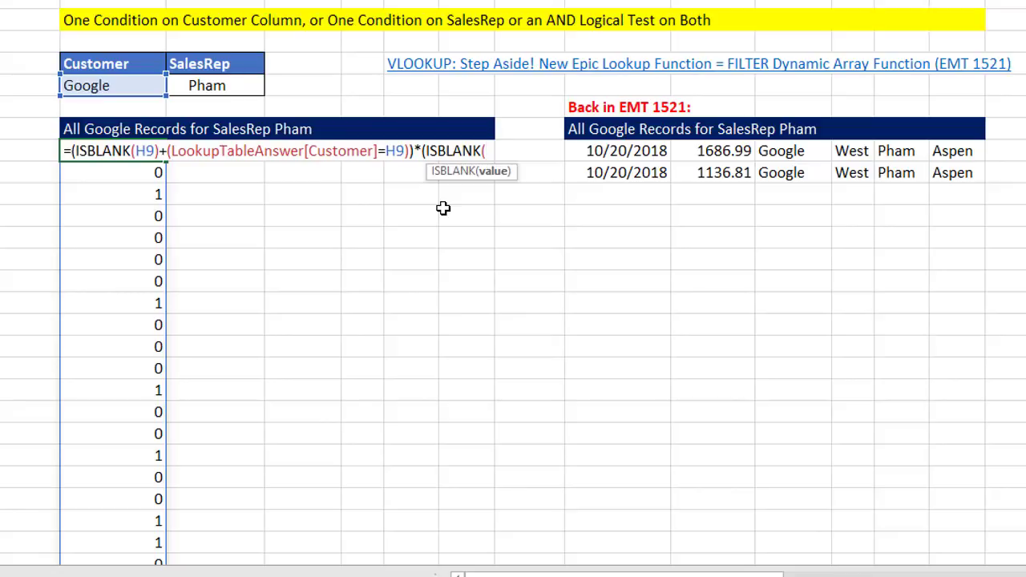
click(256, 86)
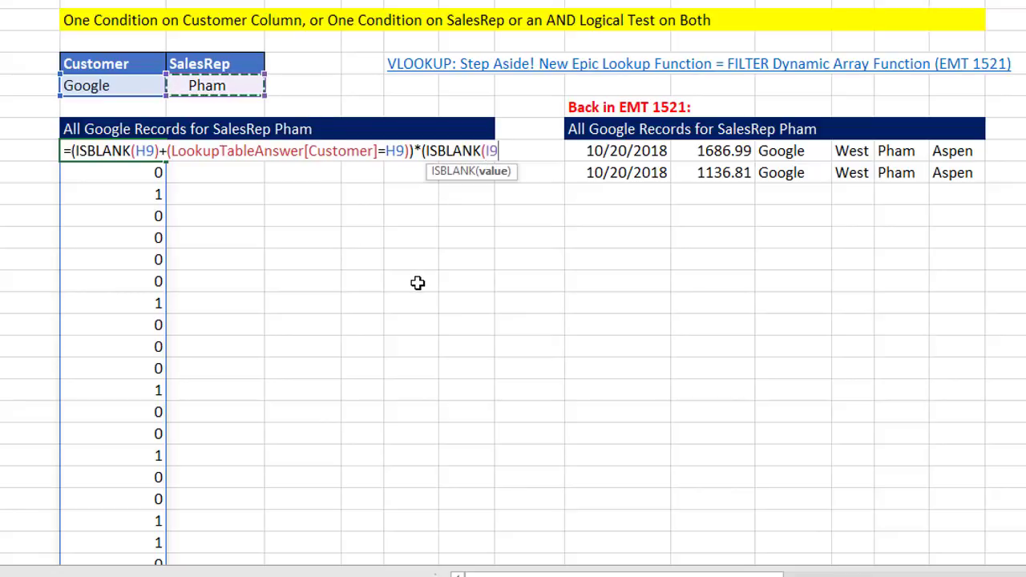
- Add the alternative (LookupTableAnswer[SalesRep]=I9) to the ISBLANK(I9) test, close the parentheses, and enter the combined formula
text()+()
text(LookupTableAnswer[SalesRep])
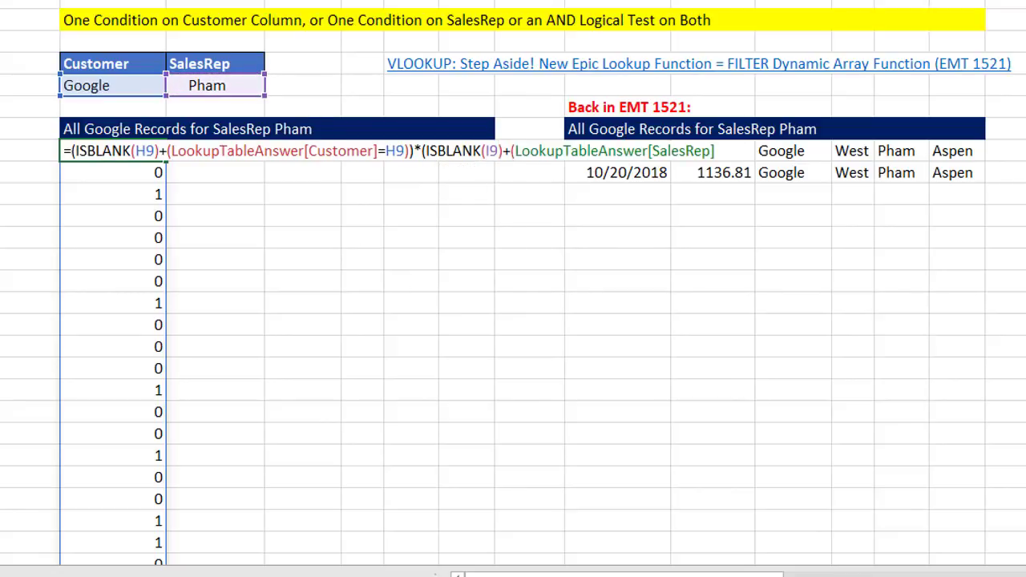
text(=)
click(255, 86)
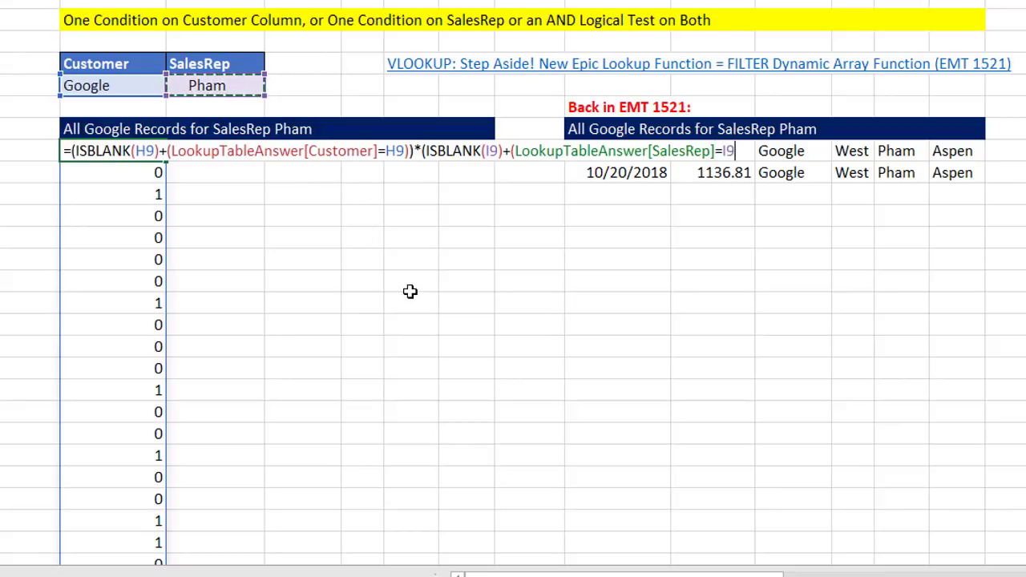
text())
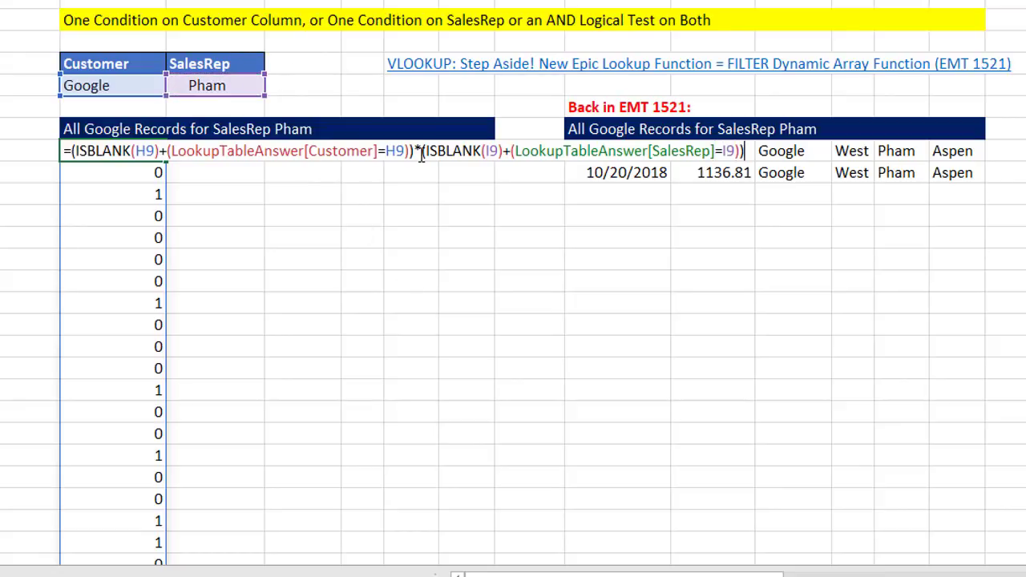
drag(421, 152, 852, 183)
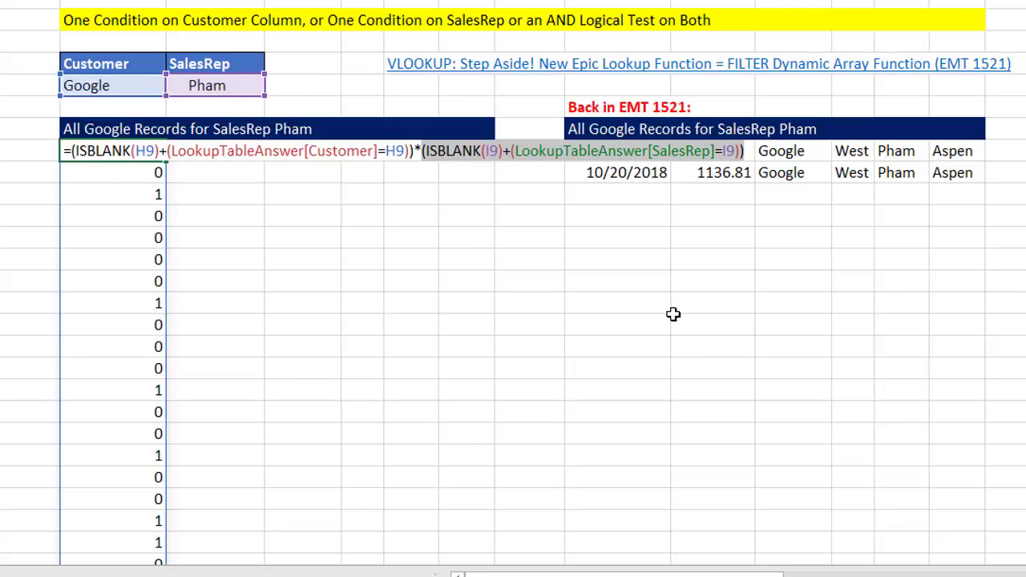
key(Return)
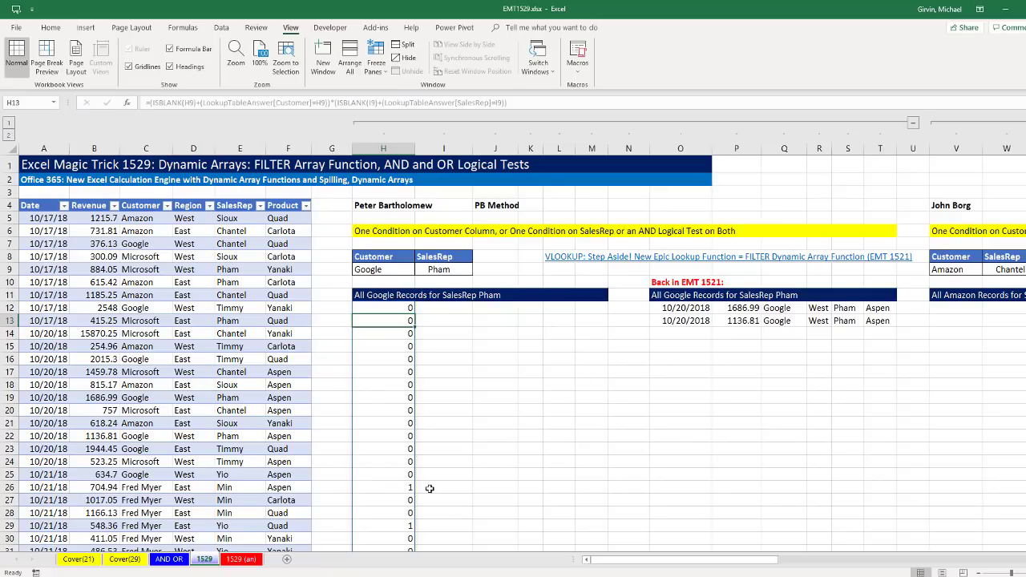
- Try the combined test with the Customer criterion in H9 cleared, and restore Google
click(392, 271)
key(Delete)
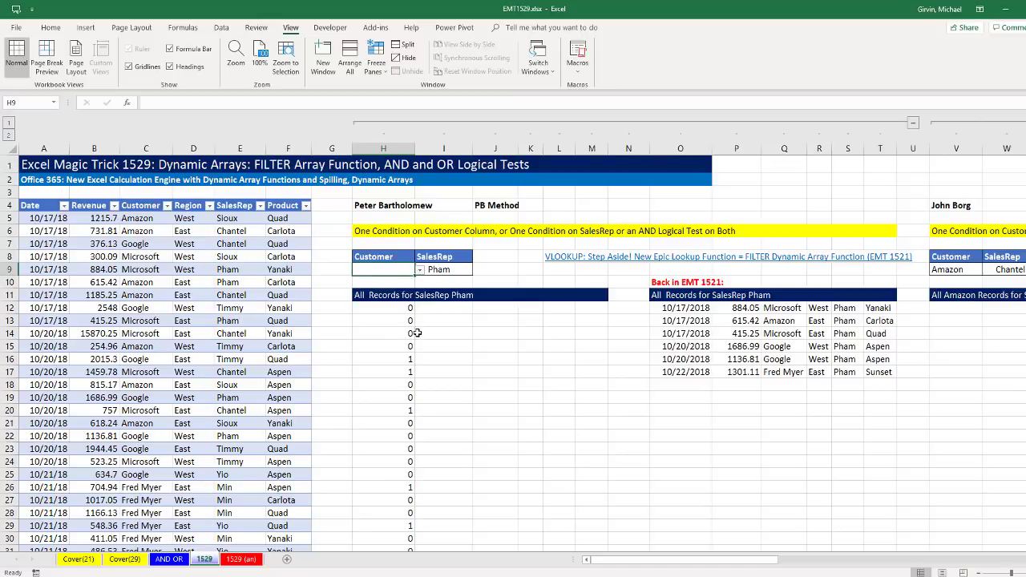
key(ctrl+z)
- Try the combined test with SalesRep criterion I9 cleared and with both criteria blank, and undo the deletions
click(439, 271)
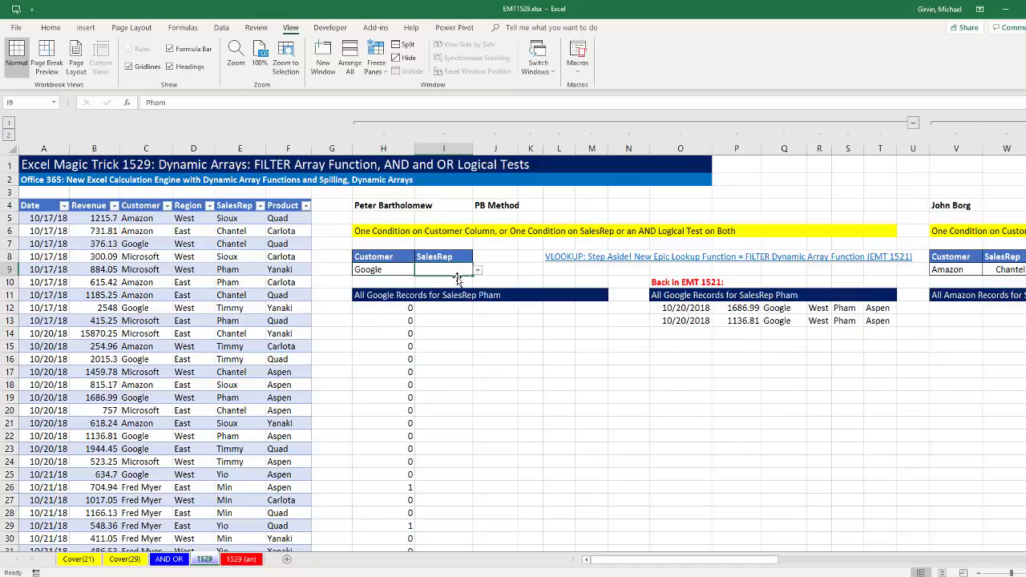
key(Delete)
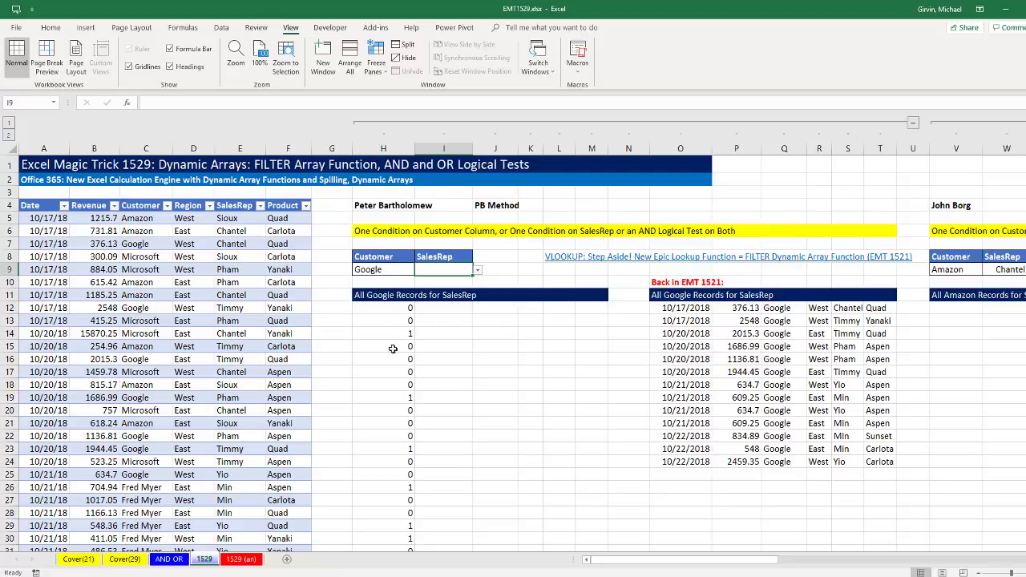
click(385, 269)
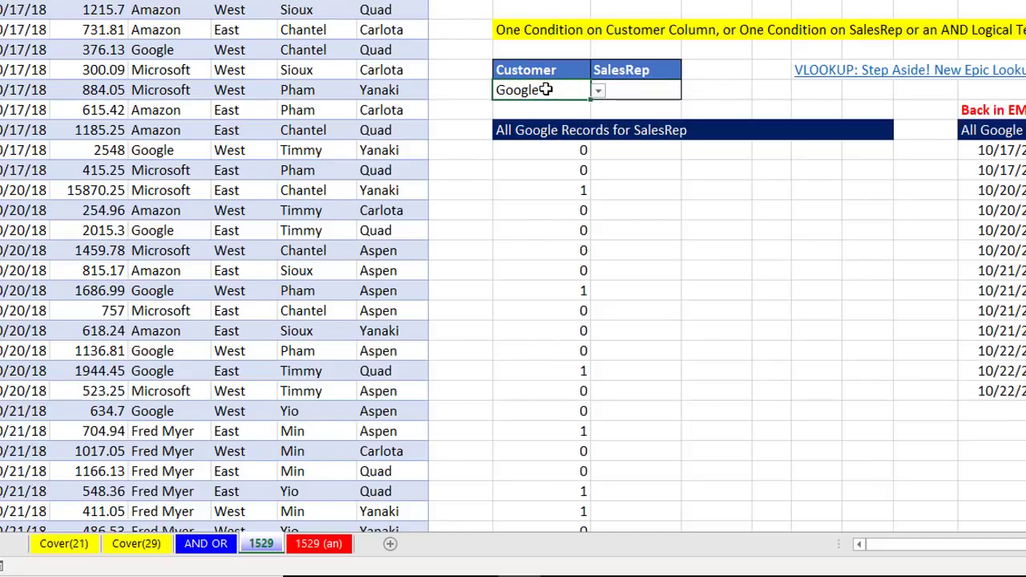
key(Delete)
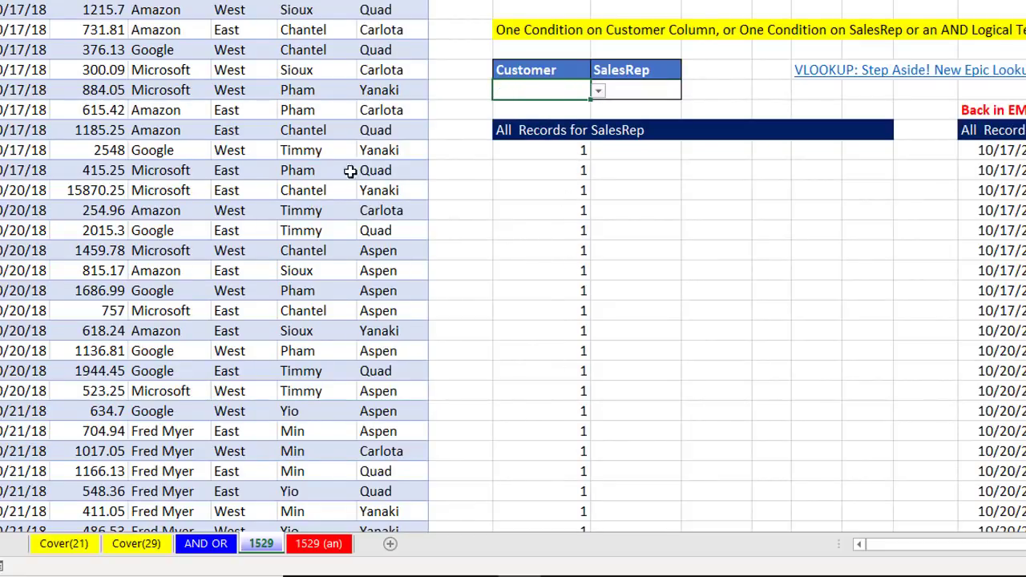
key(ctrl+z)
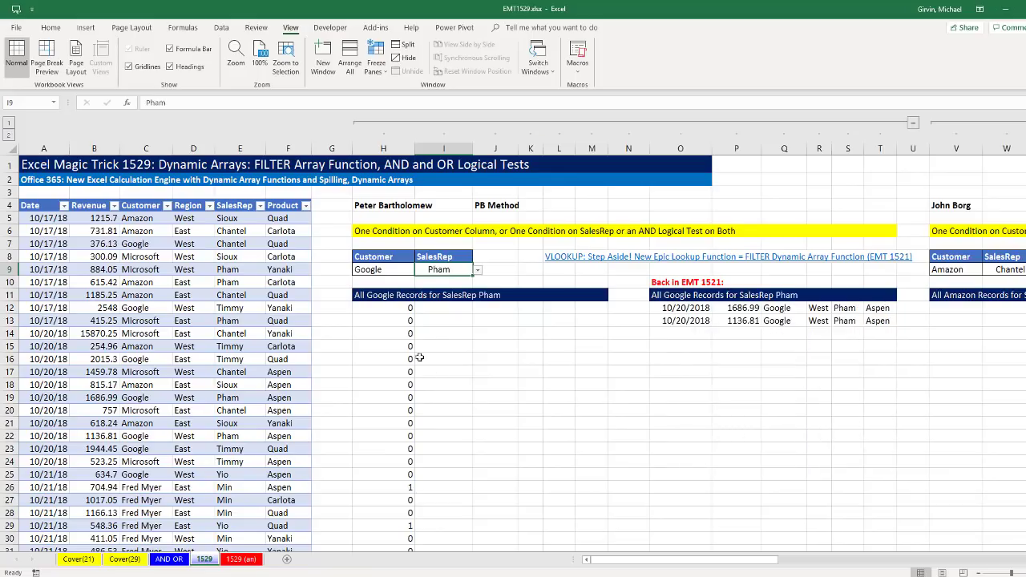
- Wrap the combined test in H12 in FILTER with LookupTableAnswer as the array, and apply a date format to the spilled dates
key(F2)
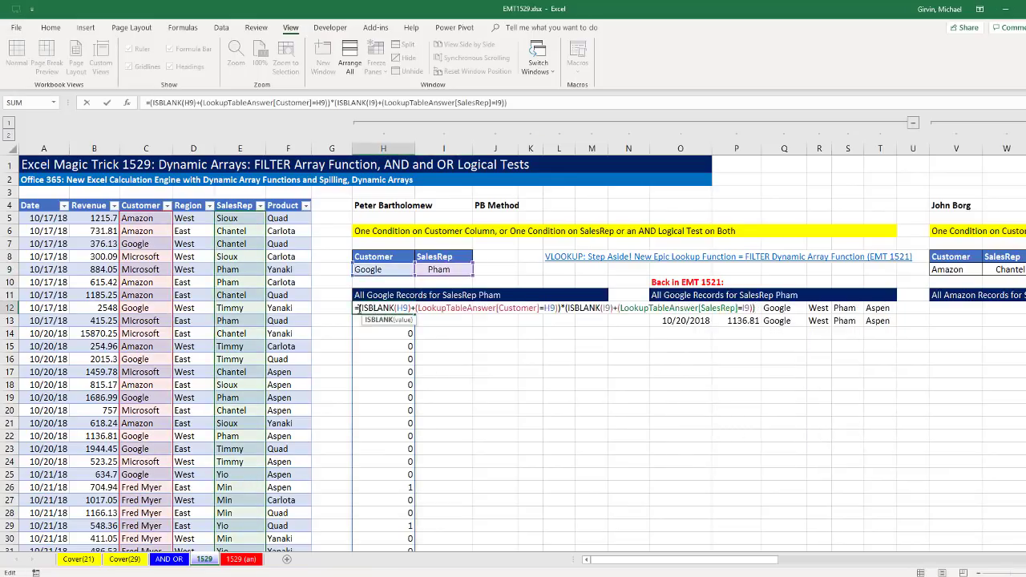
text(FILTER()
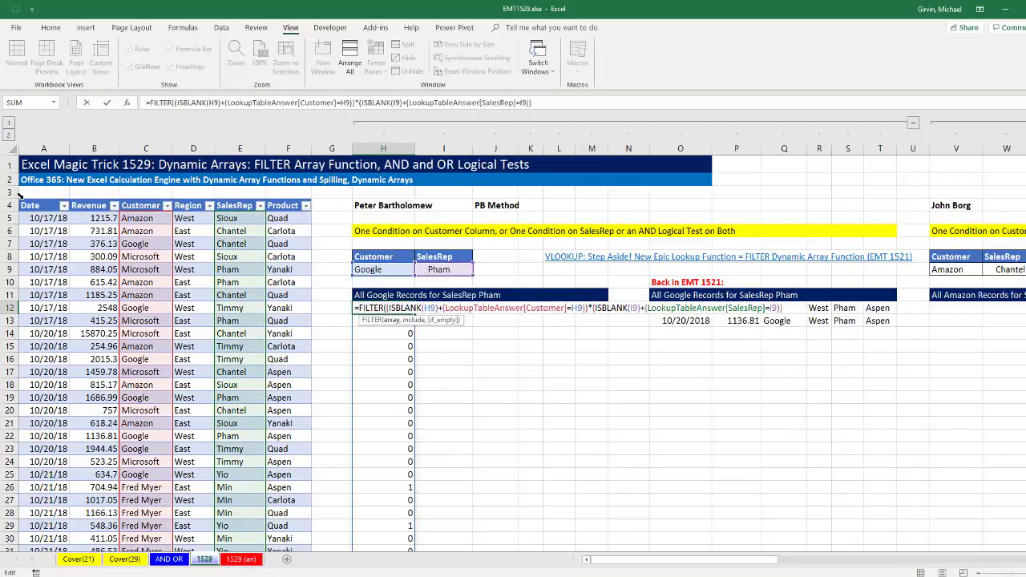
text(LookupTableAnswer)
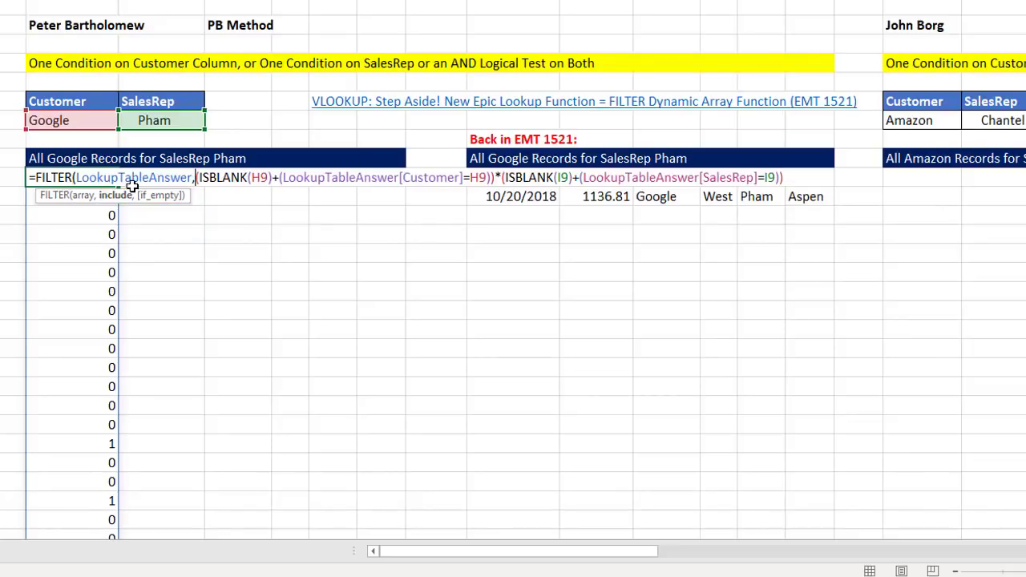
text(,)
key(shift+End)
click(803, 183)
key(Return)
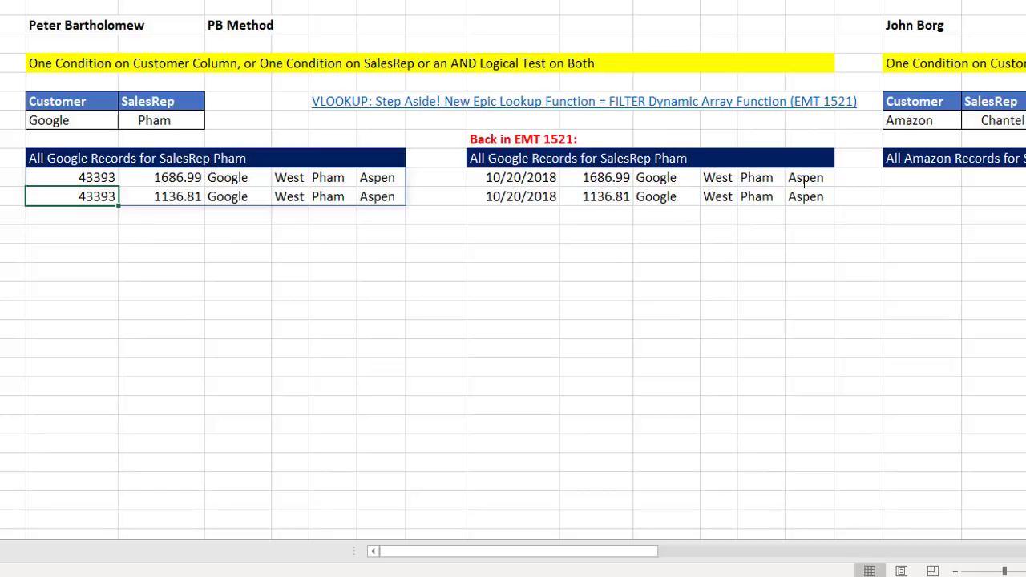
key(Up)
key(ctrl+shift+3)
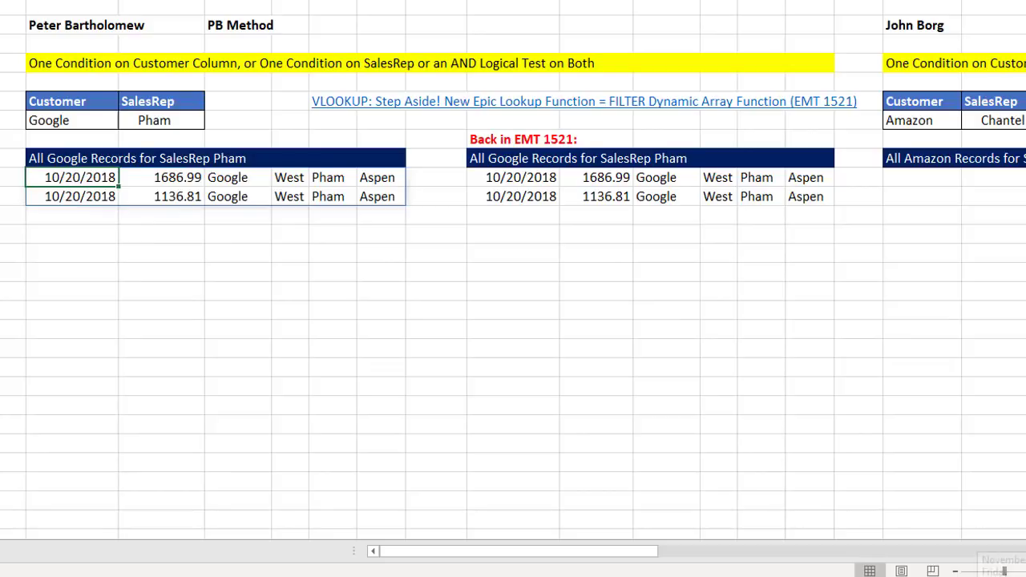
- Compare the new FILTER formula in H12 with the earlier EMT 1521 formula in O12, leaving both unedited
double_click(82, 182)
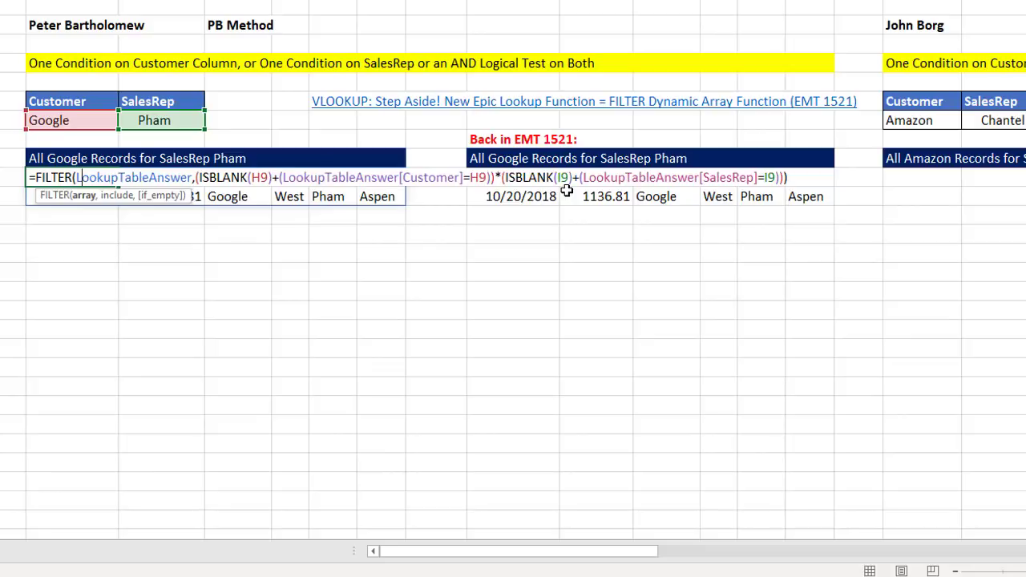
key(Escape)
double_click(524, 177)
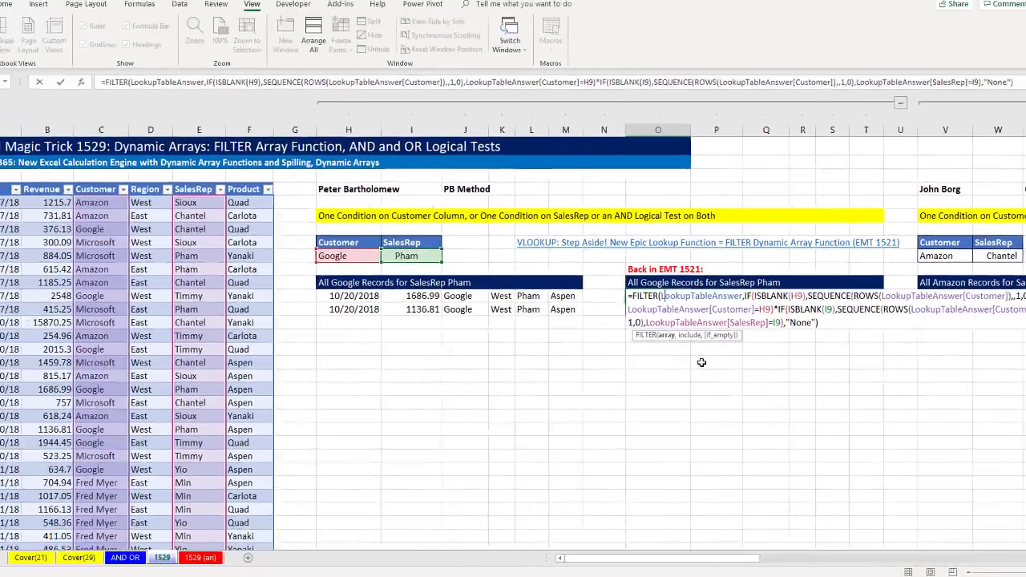
key(Escape)
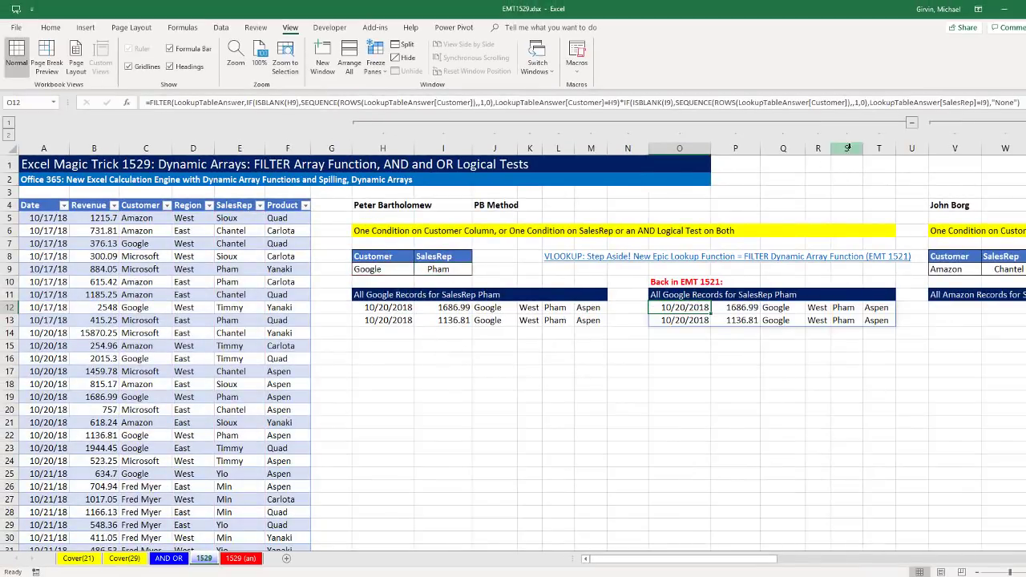
- Collapse grouped columns H to T and start a FILTER formula in V12 on LookupTableAnswer, testing whether the Customer column equals V9
click(913, 123)
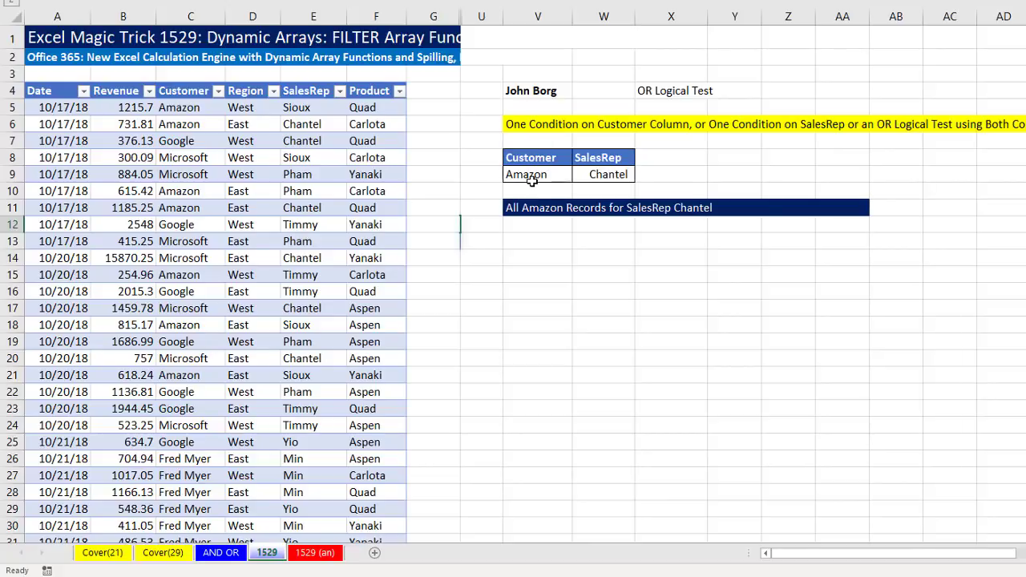
click(537, 229)
text(=FILTER(LookupTableAnswer,)
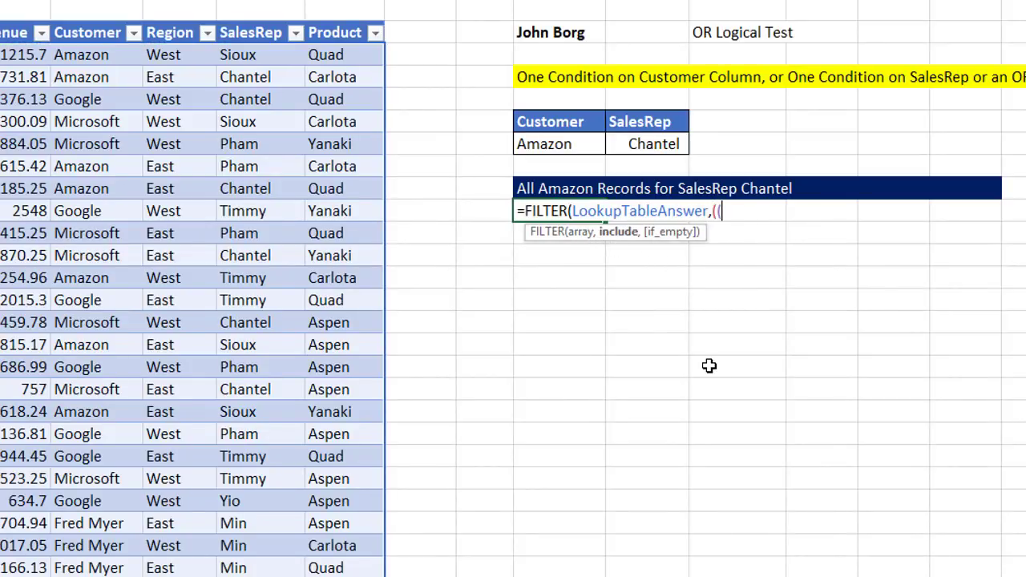
text((()
click(92, 18)
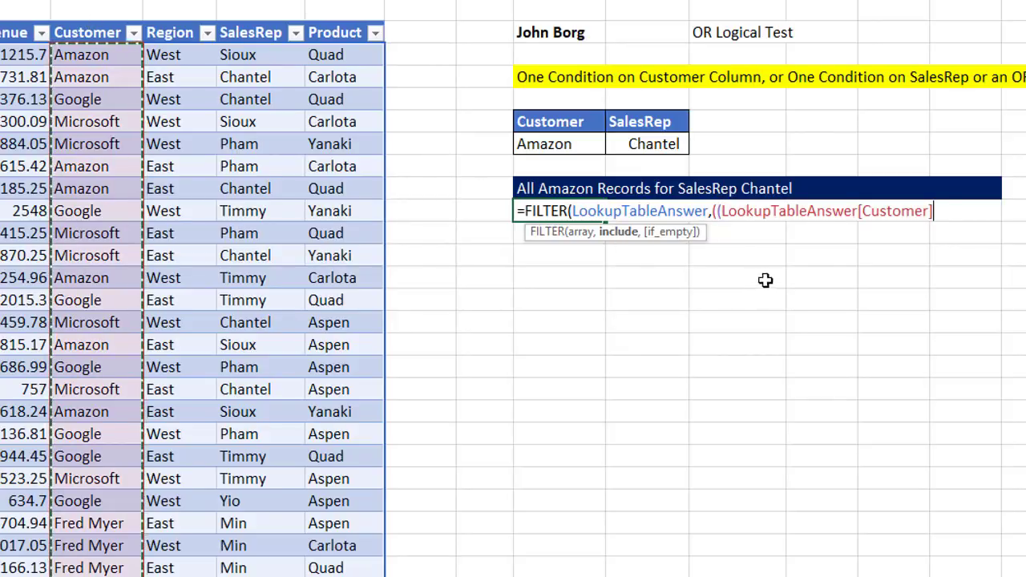
text(=)
click(561, 143)
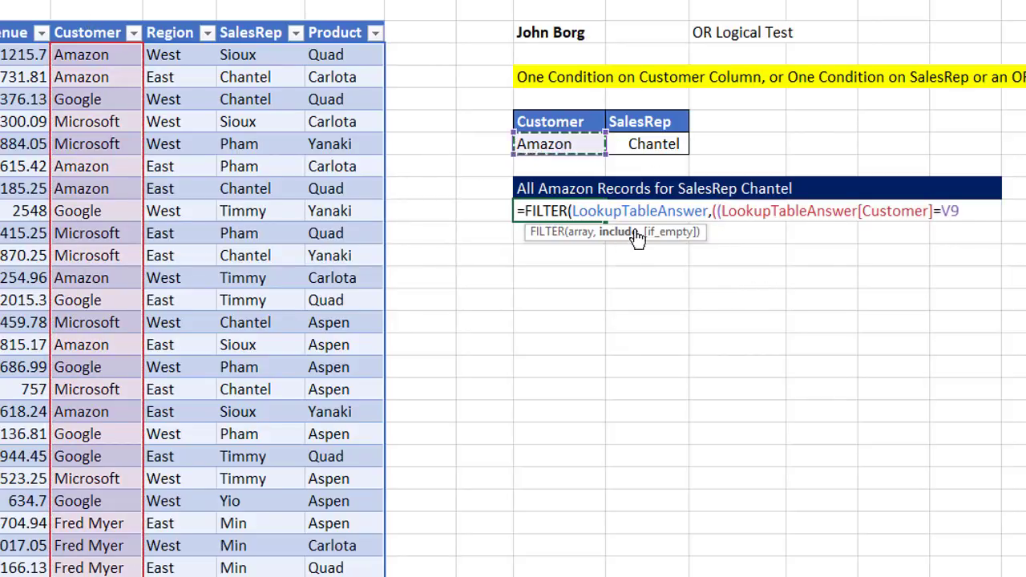
text())
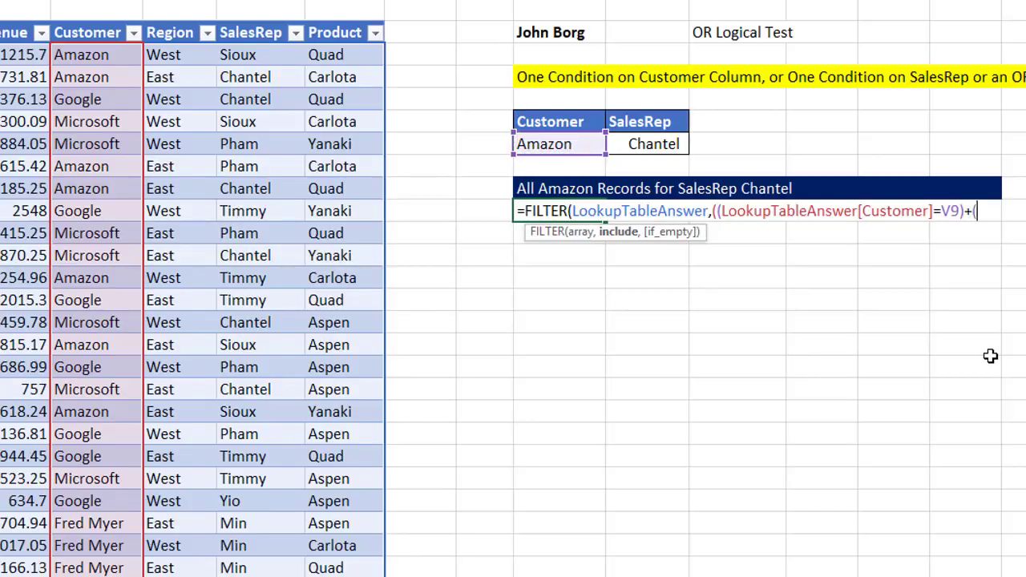
- Add the OR condition (LookupTableAnswer[SalesRep]=W9) to the Customer test with a plus sign and close the include argument
text(+()
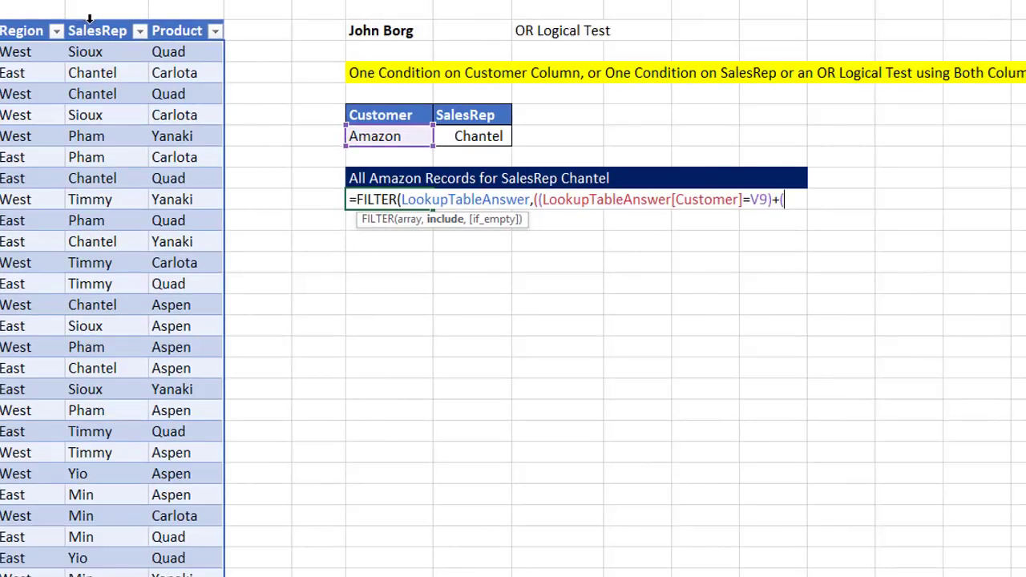
click(90, 18)
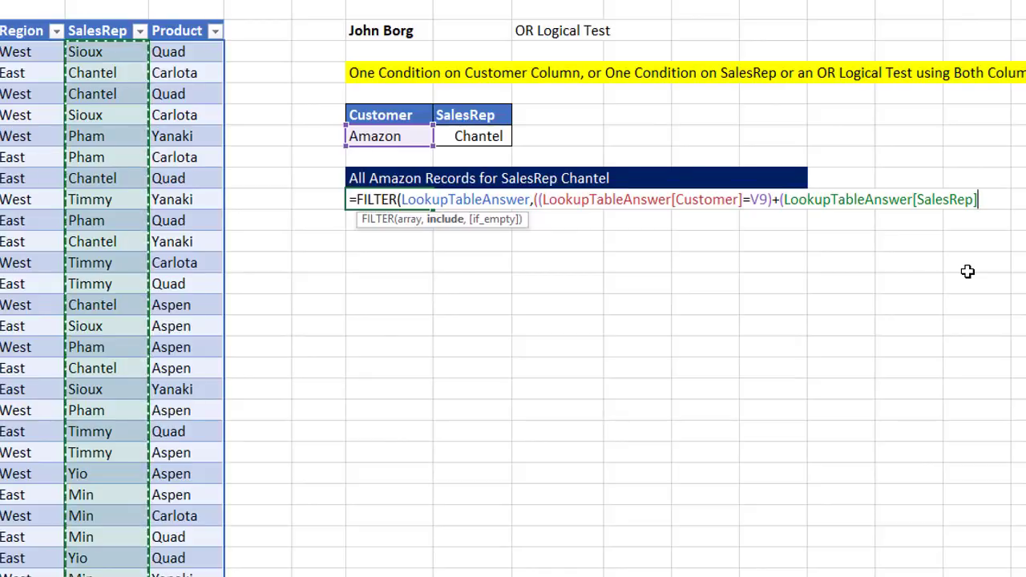
text(=)
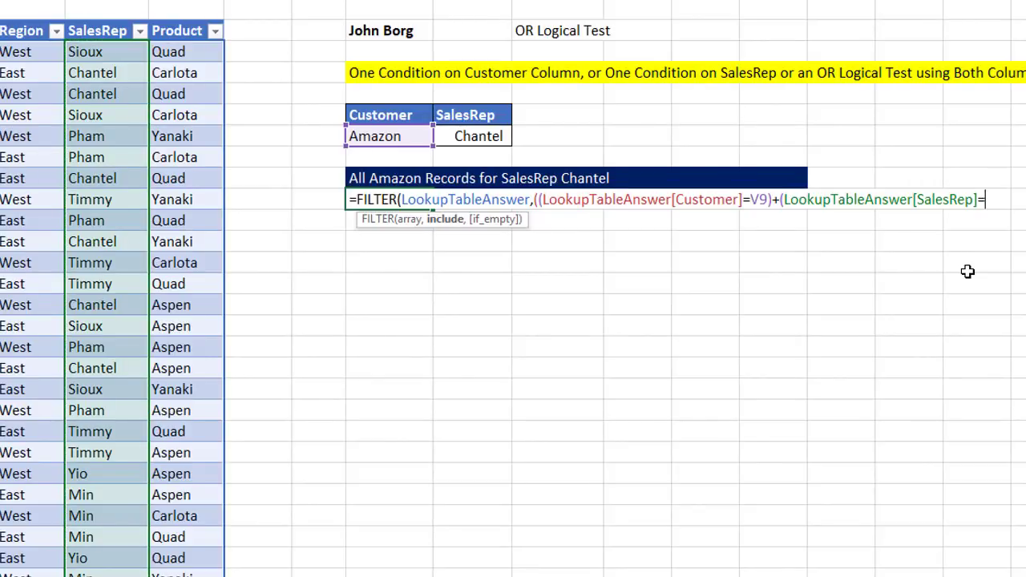
click(478, 136)
text()))
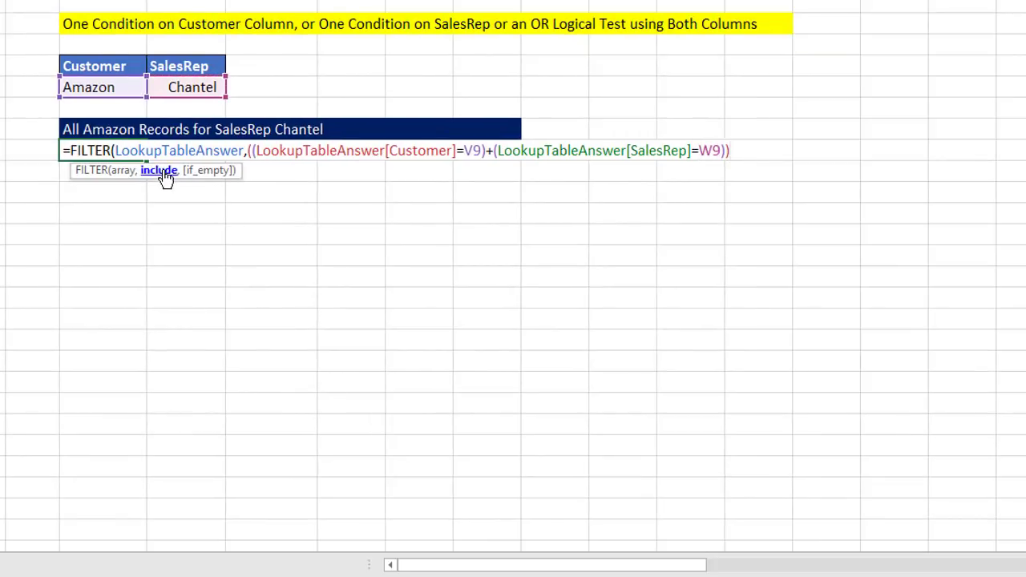
- Evaluate the entire include argument of the V12 formula in place to inspect its array, and restore the original expression
click(445, 219)
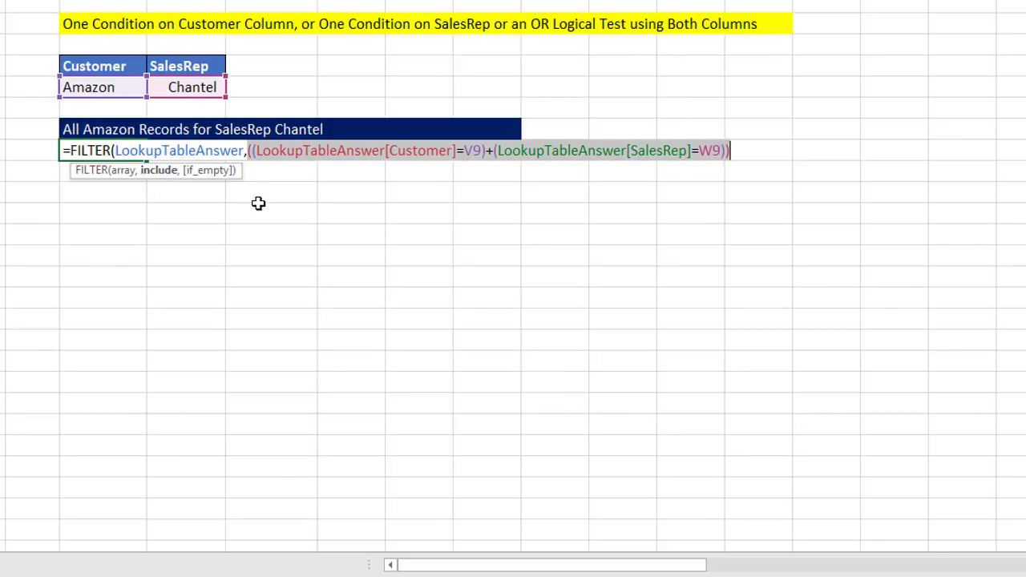
key(F9)
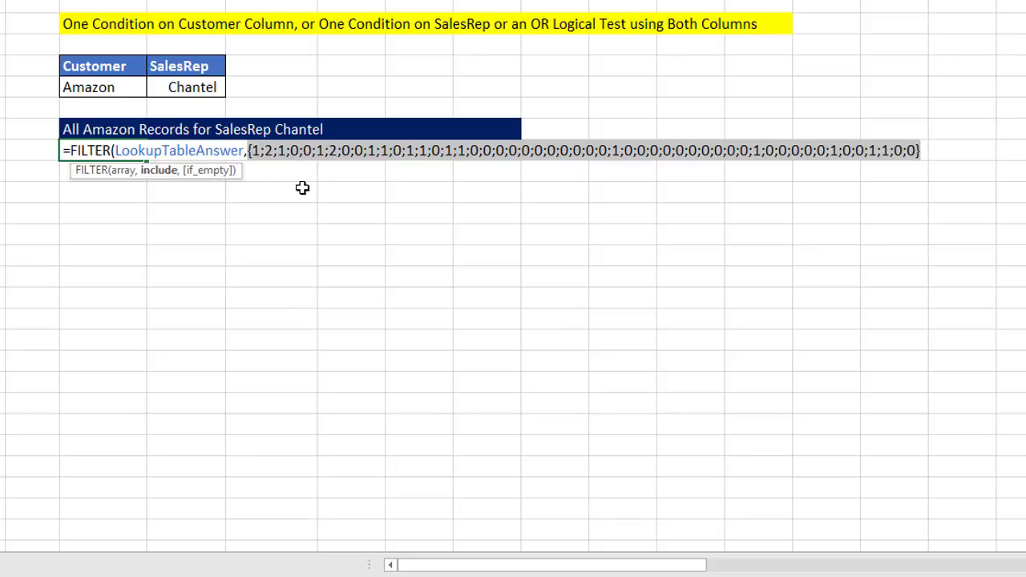
key(ctrl+z)
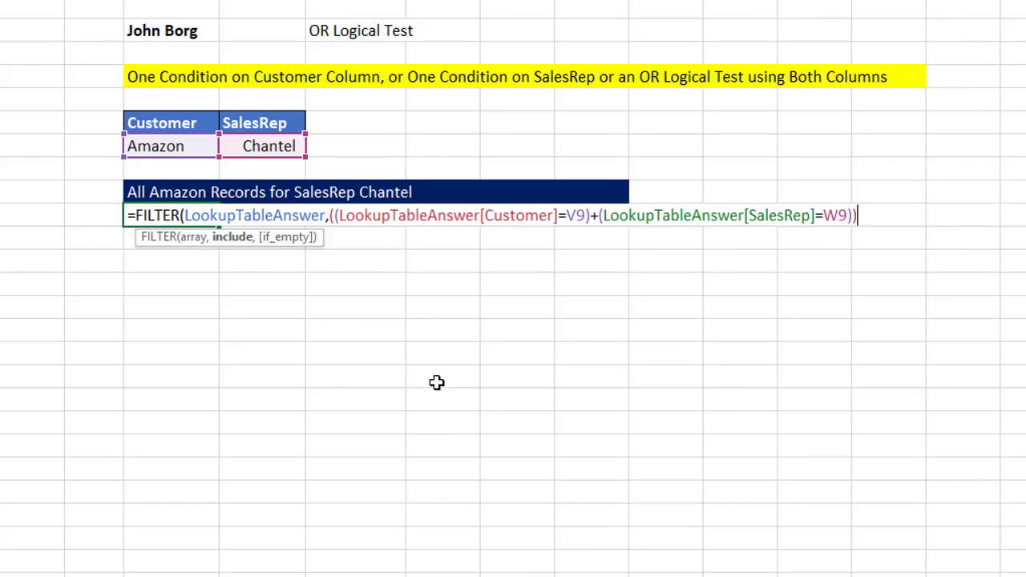
- Add "None" as the if_empty argument of the FILTER formula in V12 and enter the formula
text(,"N)
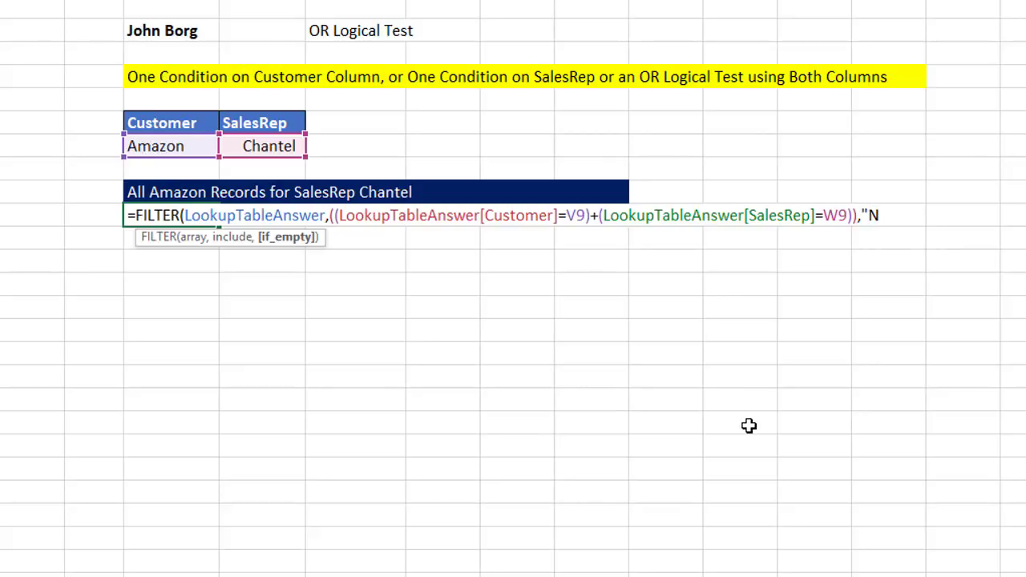
text(one"))
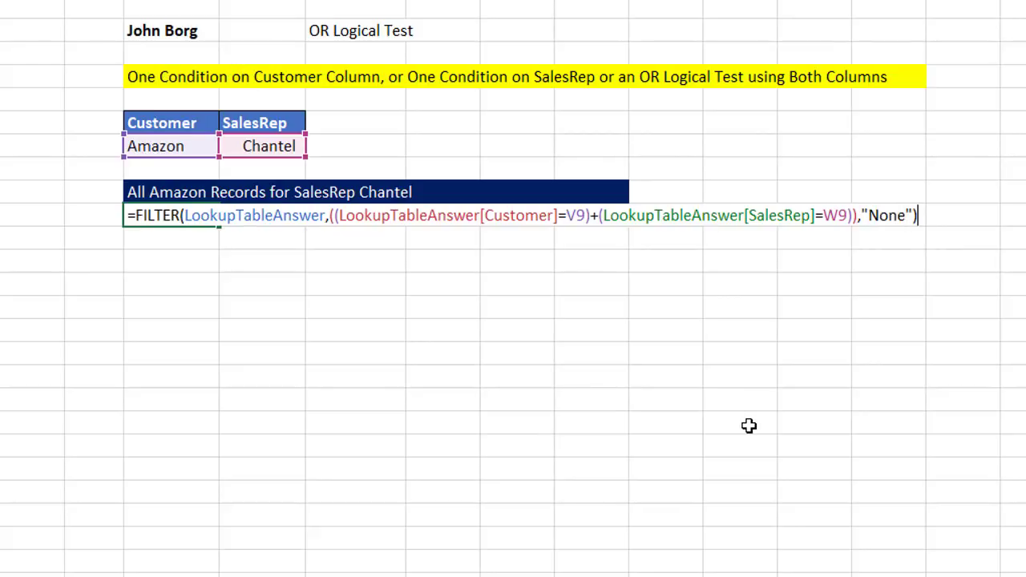
key(Return)
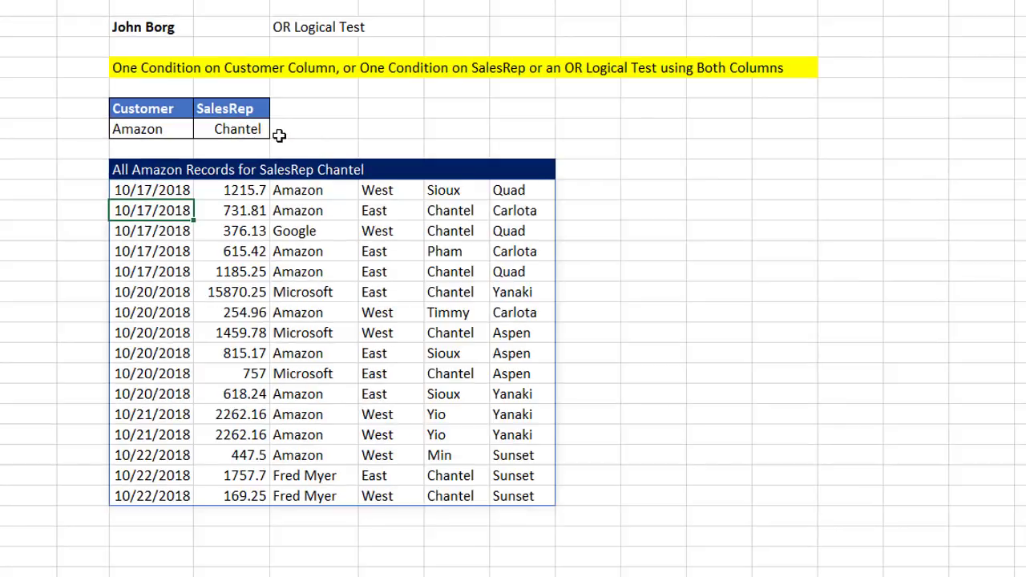
- Test the OR filter by clearing the SalesRep criterion, the Customer criterion, and both together, undoing each deletion
click(285, 149)
key(Delete)
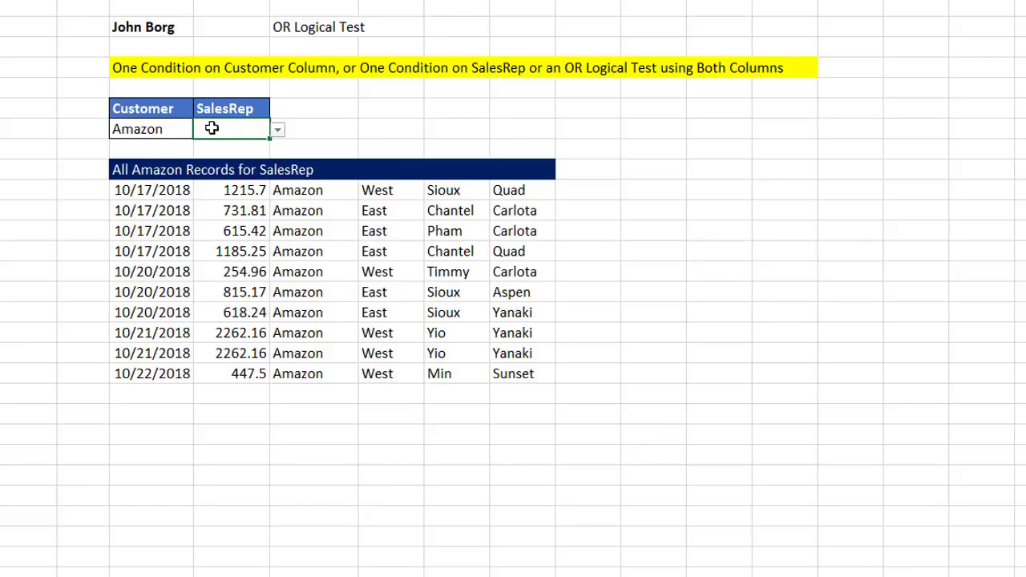
key(ctrl+z)
click(133, 130)
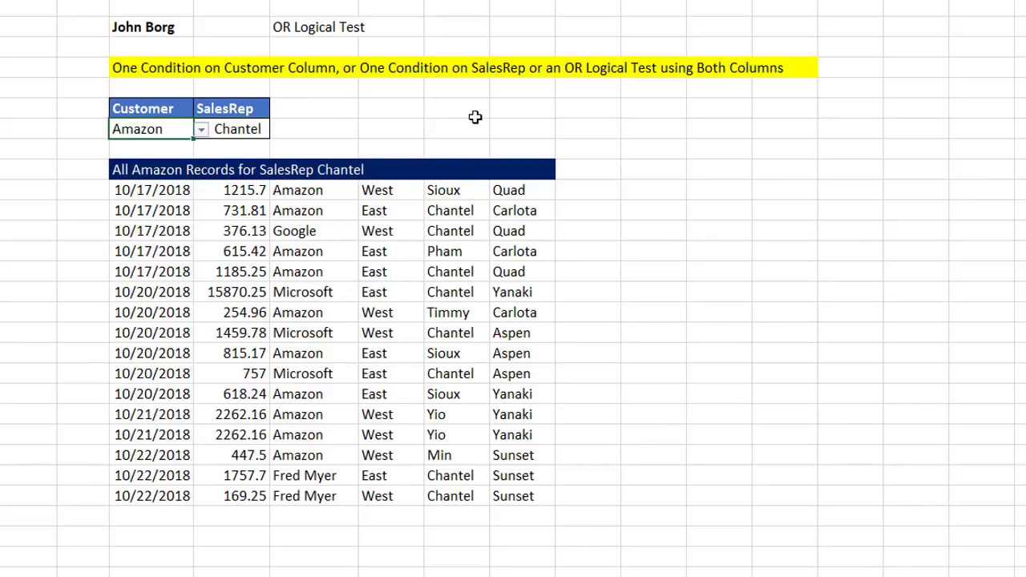
key(Delete)
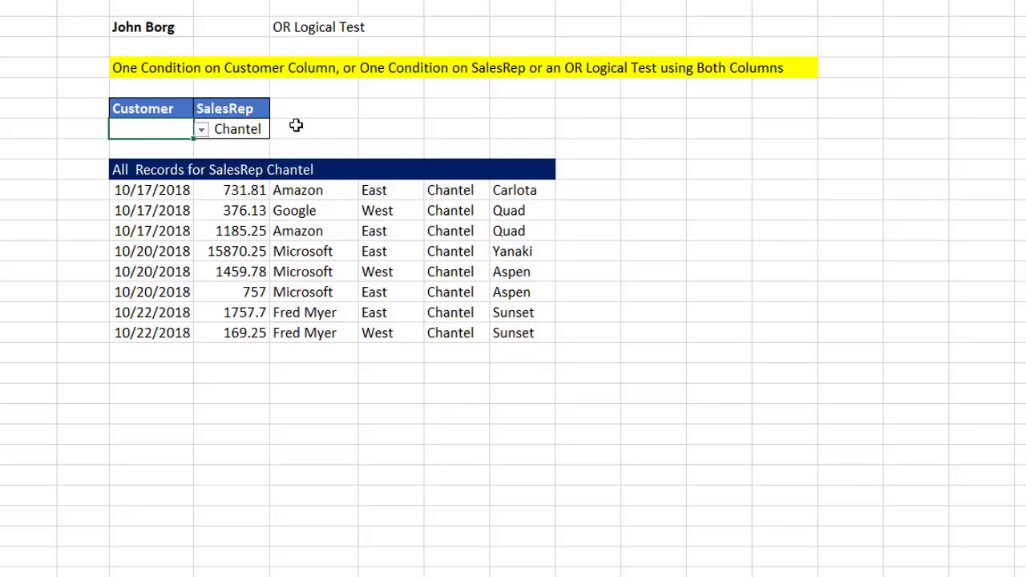
key(ctrl+z)
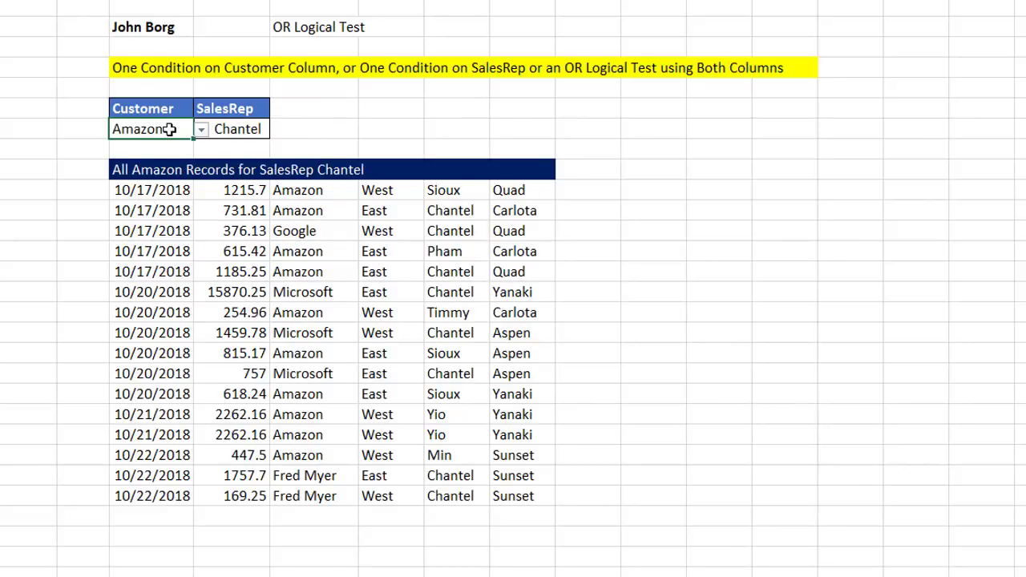
click(231, 129)
key(Delete)
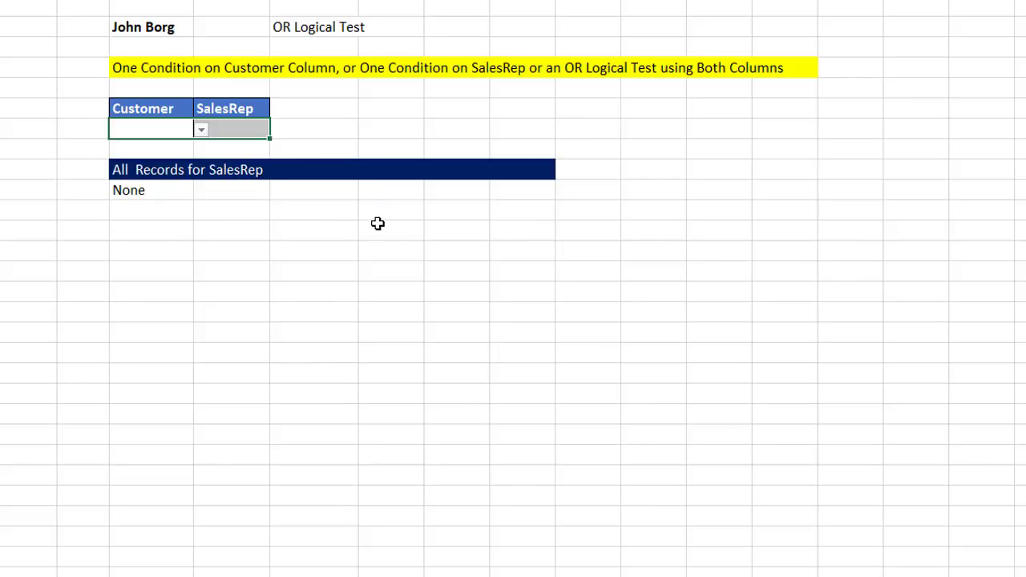
key(ctrl+z)
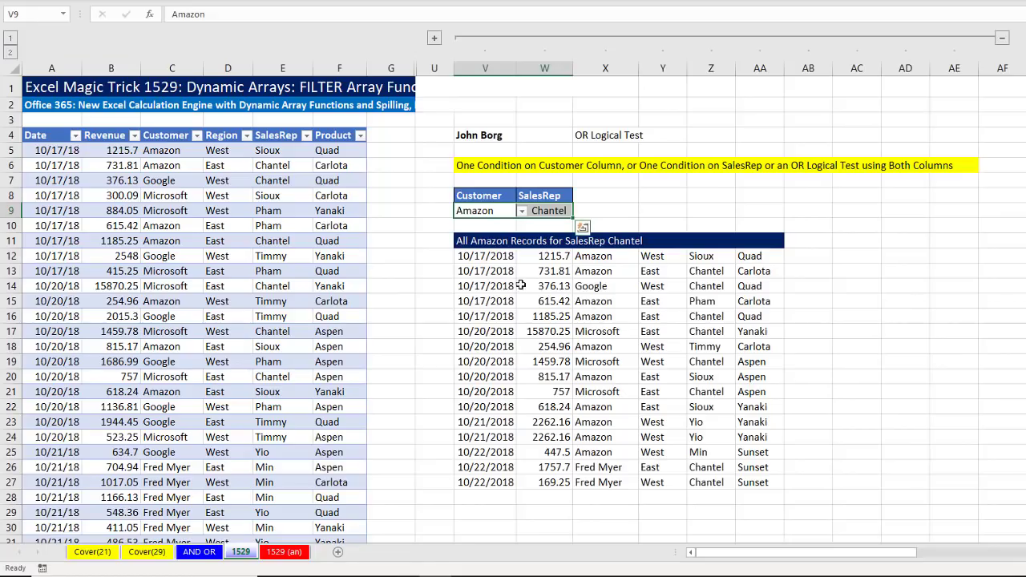
- Review the OR formula in V12, expand grouped columns H to T, and compare it with the AND formula in H12, leaving both unedited
double_click(498, 257)
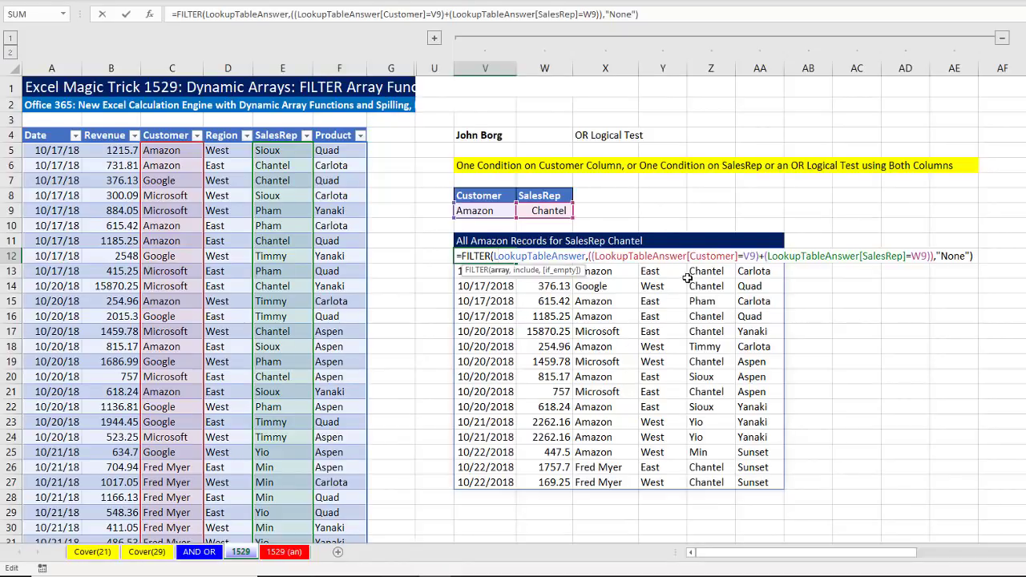
key(Escape)
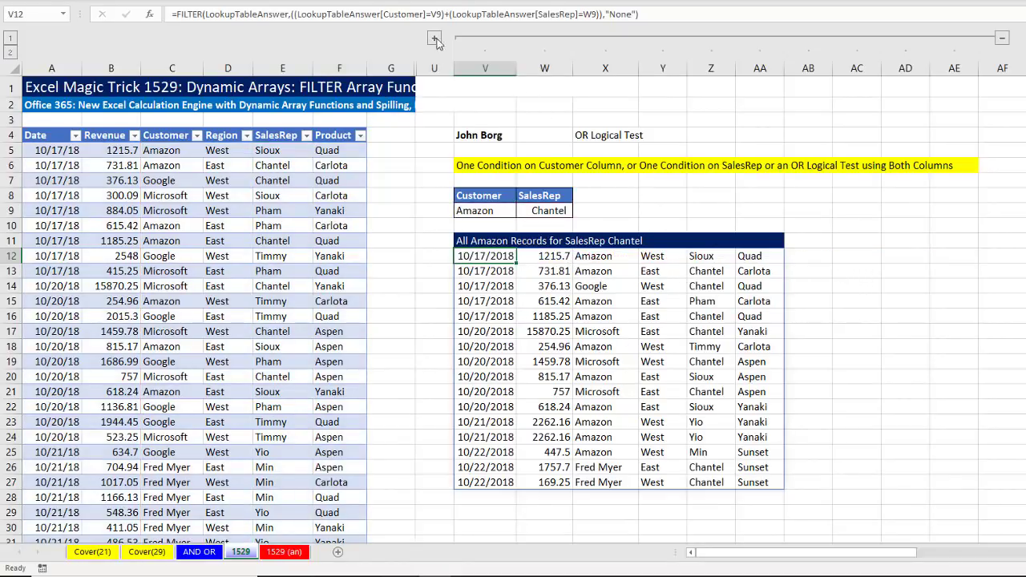
click(433, 38)
click(480, 254)
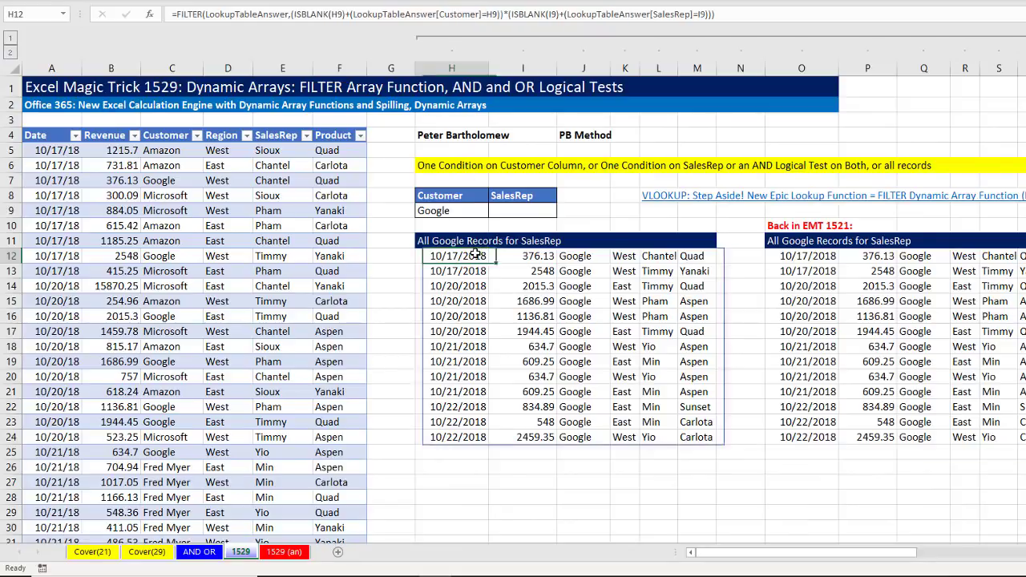
key(F2)
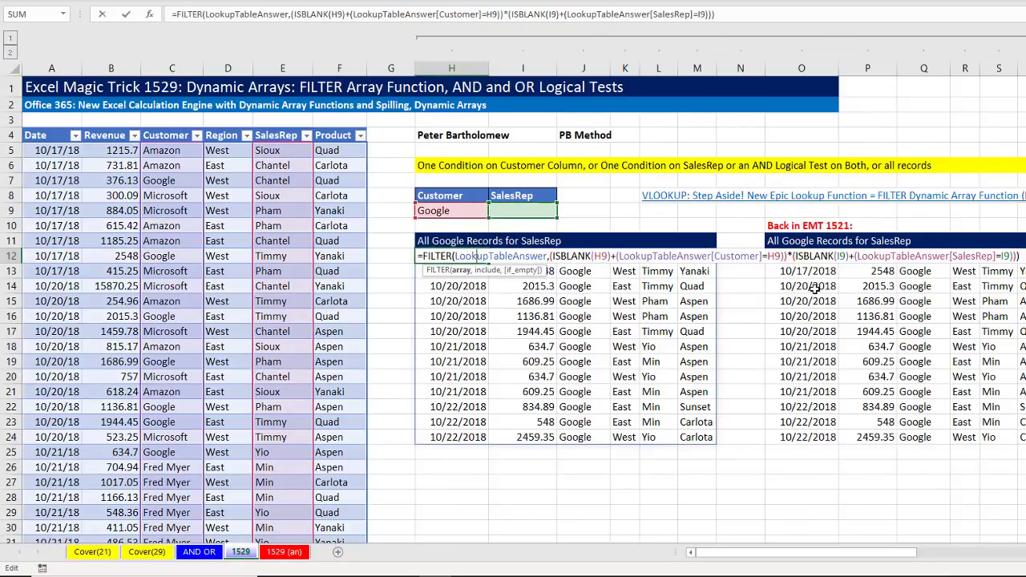
key(Escape)
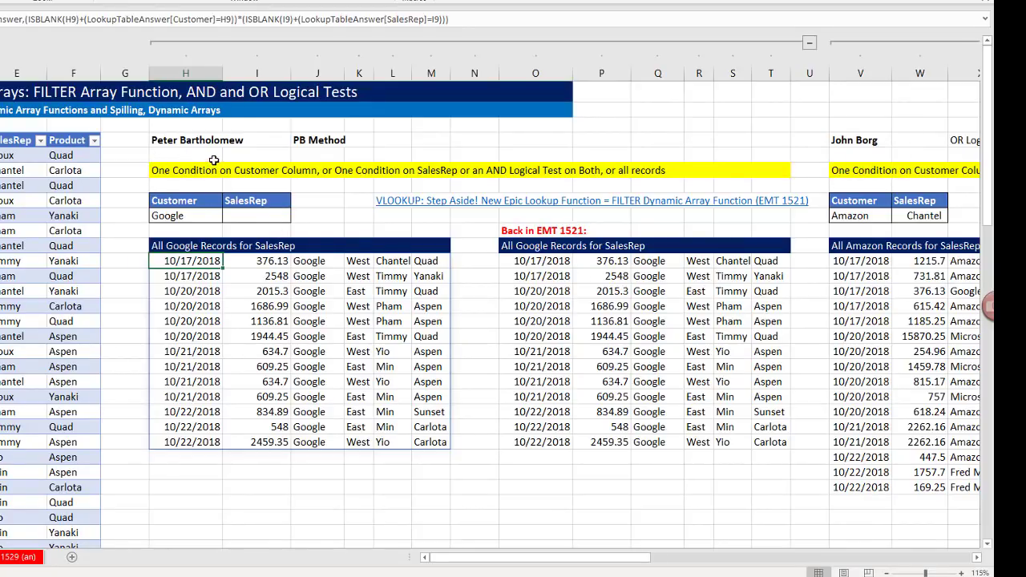
- Open the FILTER formula in H12 and select its entire include argument for inspection
double_click(200, 261)
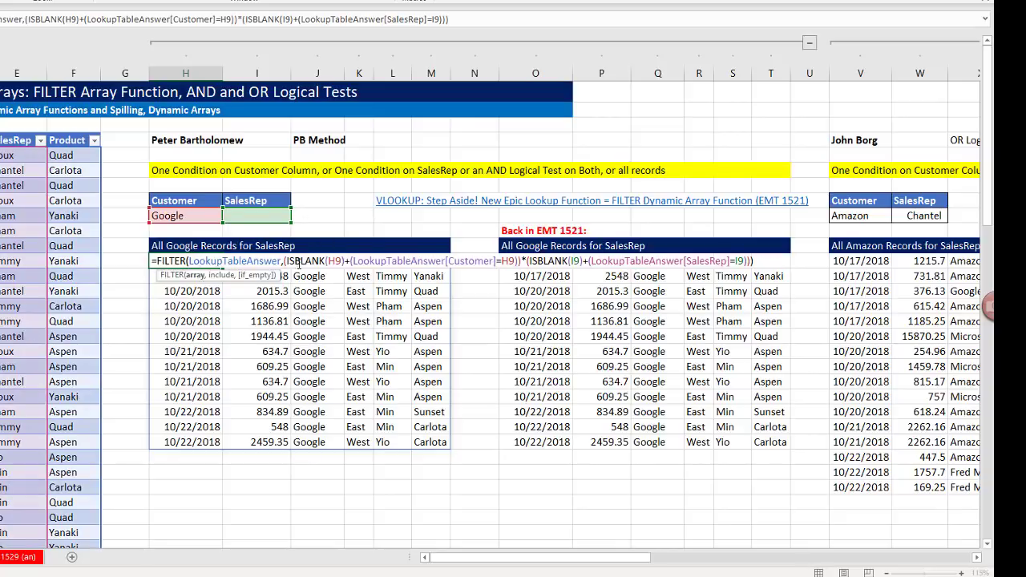
click(225, 276)
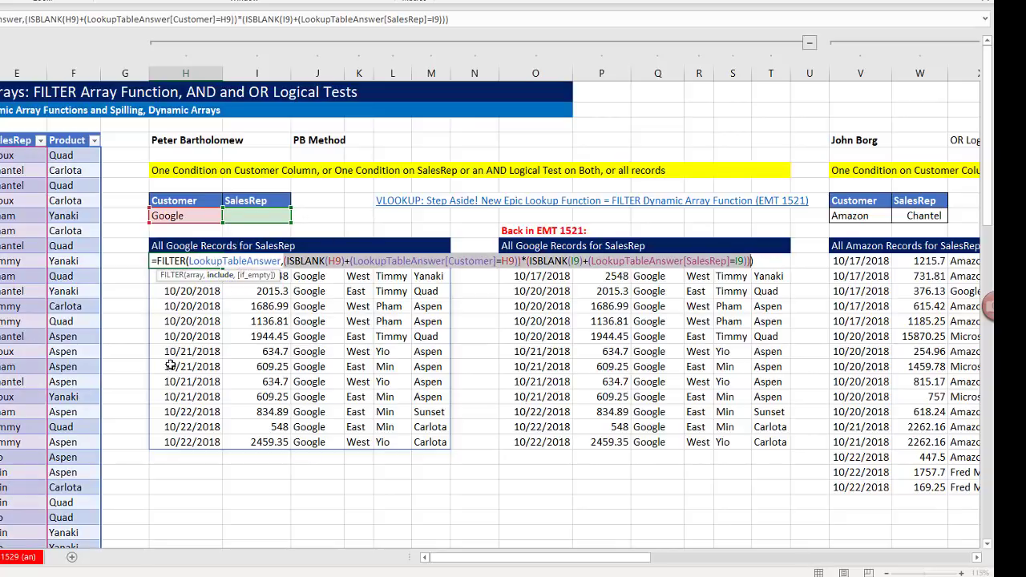